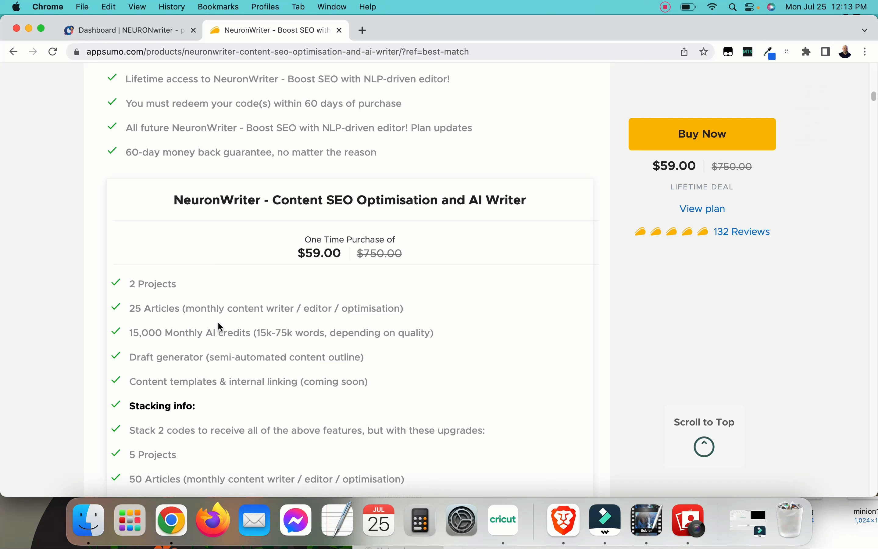
Read through the NeuronWriter deal's plan limits and stacking upgrades, and open the allstretches.com project in NeuronWriter.
scroll(217, 325, down, 8)
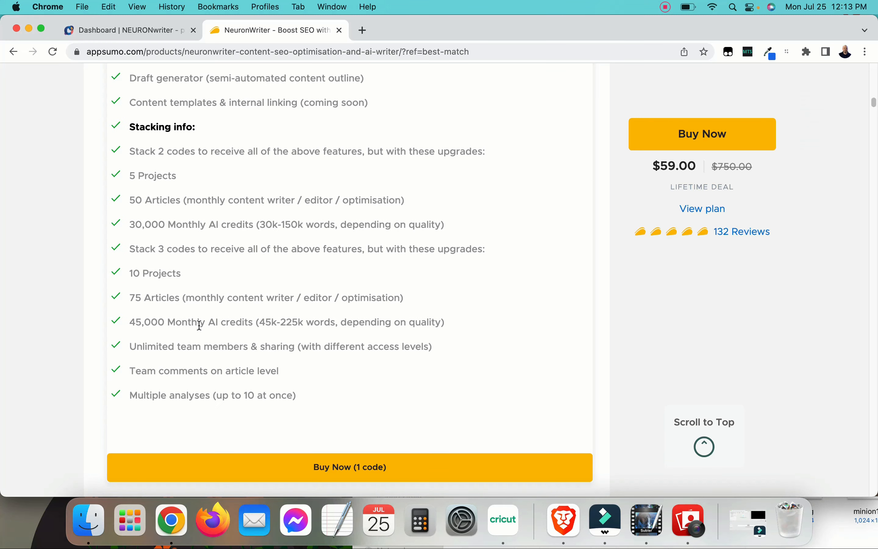
scroll(227, 308, up, 20)
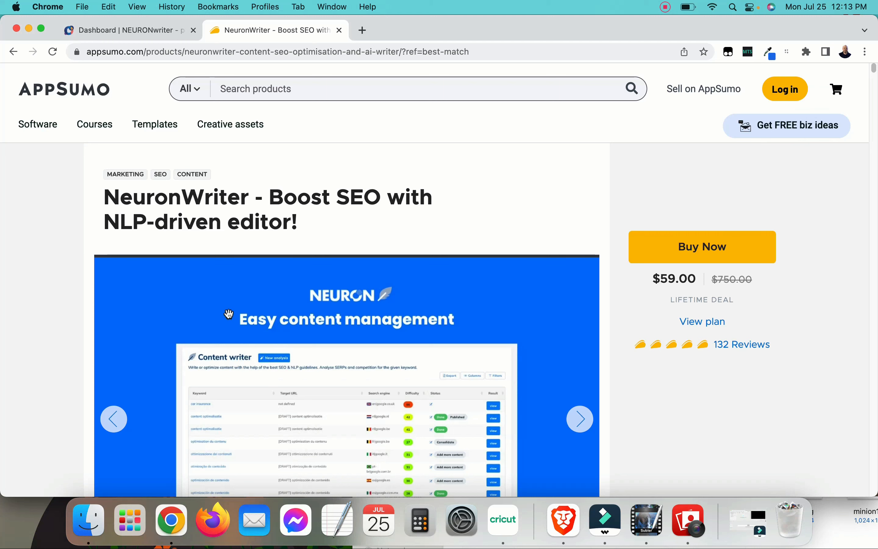
click(162, 37)
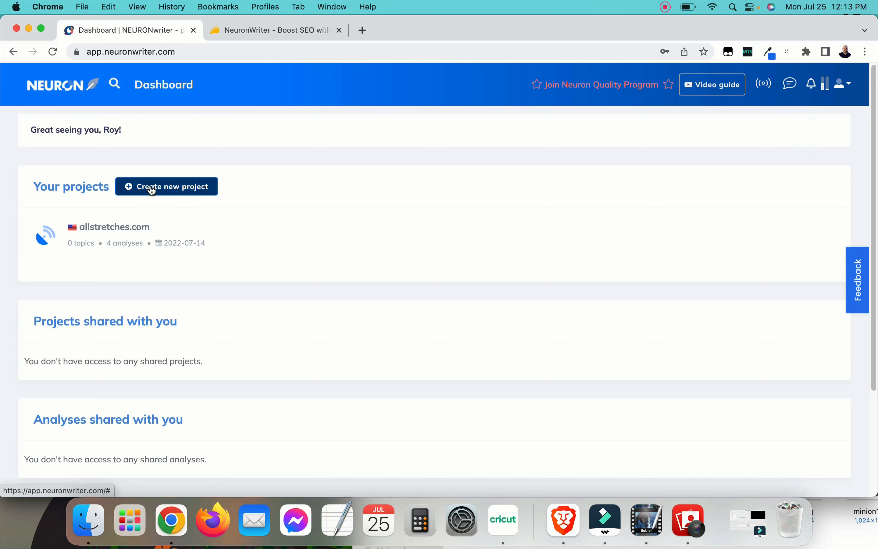
click(109, 228)
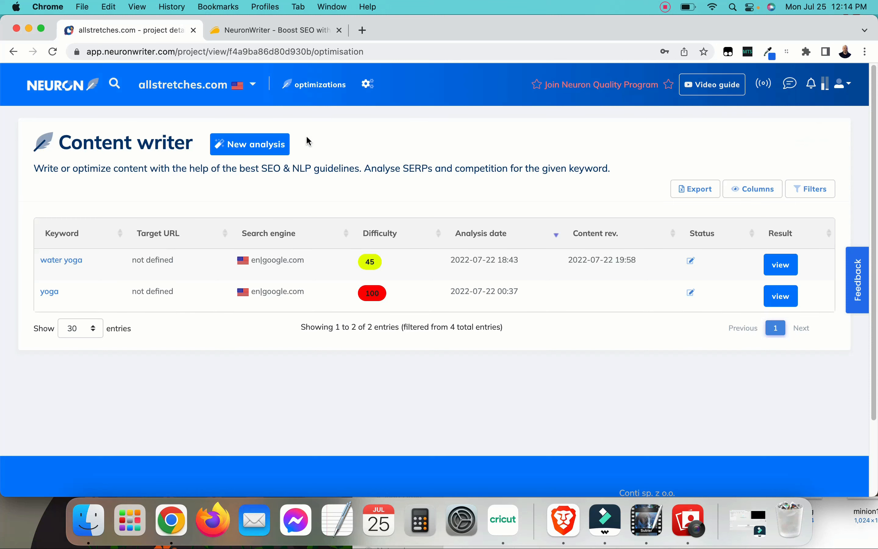
Create a new content writer analysis for "can yoga build muscle" with the UNITED STATES | google.COM search engine.
click(254, 153)
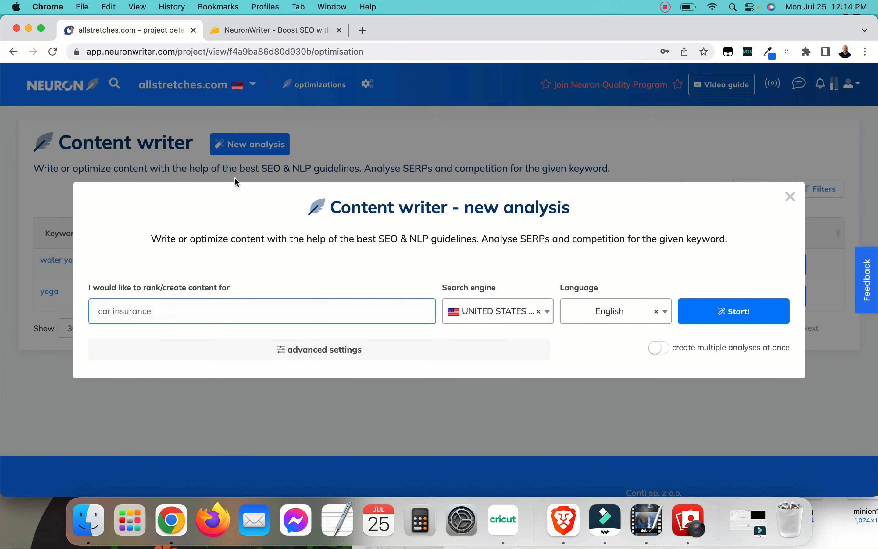
text(can yoga build muscle)
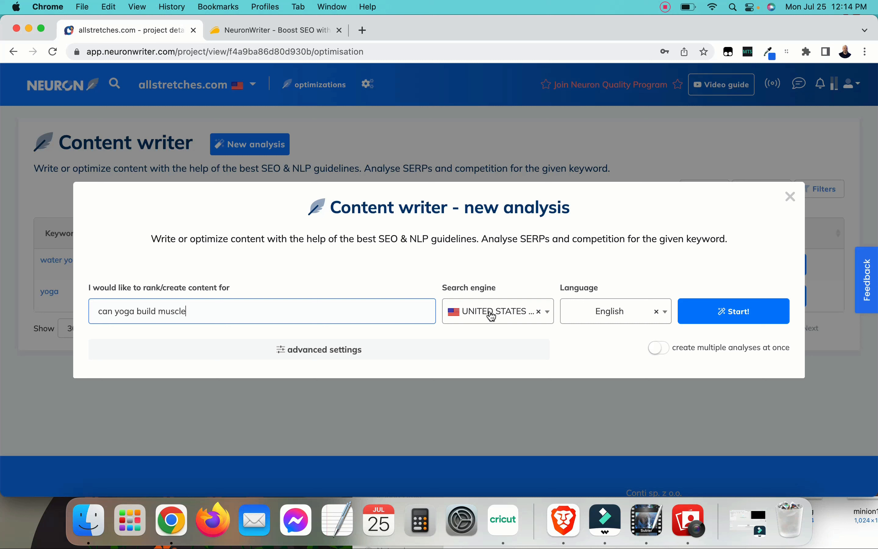
click(548, 314)
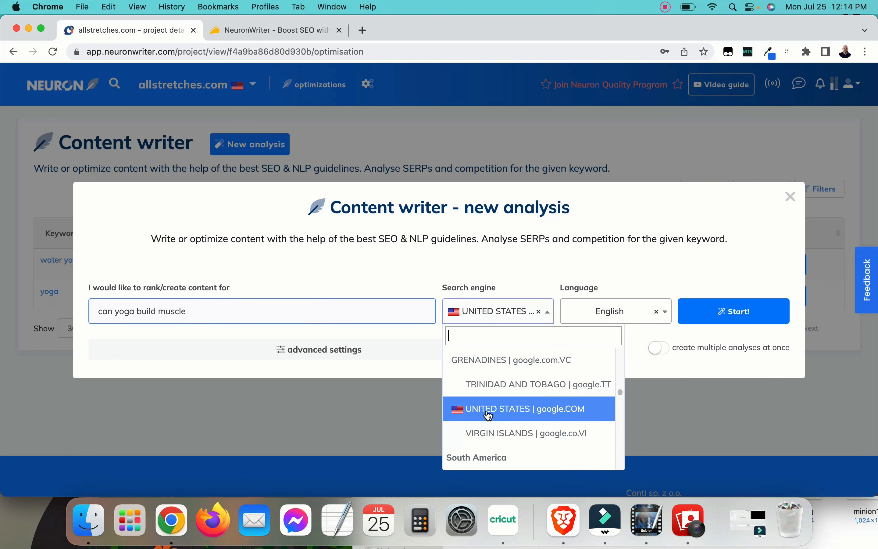
click(559, 416)
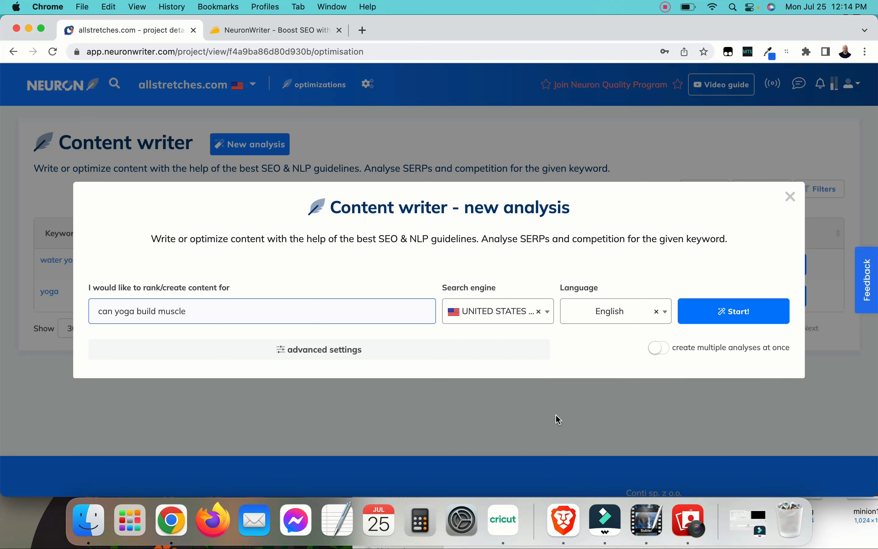
Look through the search engines and languages offered for the new analysis.
click(548, 313)
scroll(558, 425, down, 5)
scroll(555, 425, up, 10)
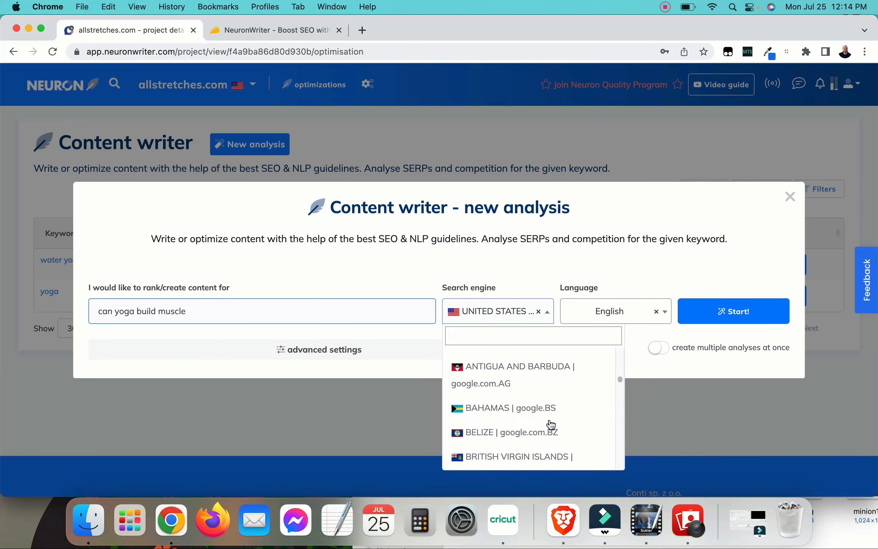
scroll(511, 418, up, 5)
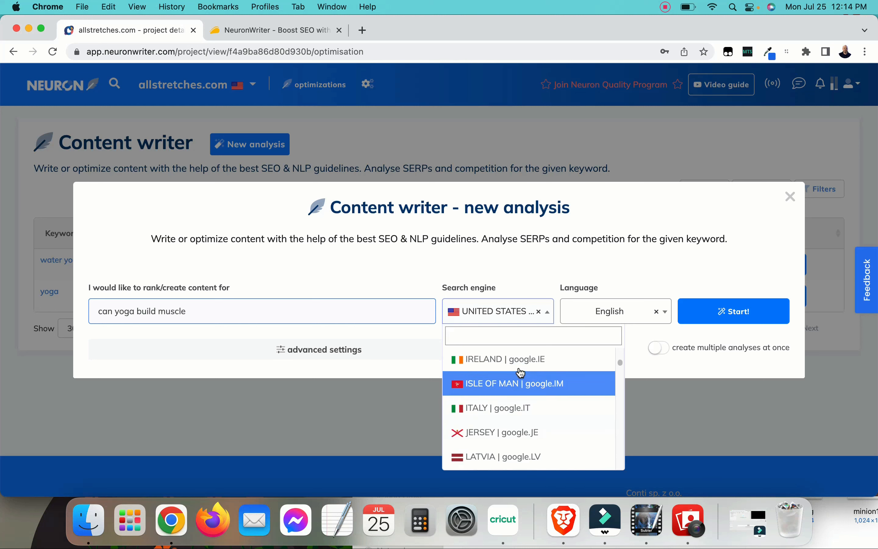
click(641, 370)
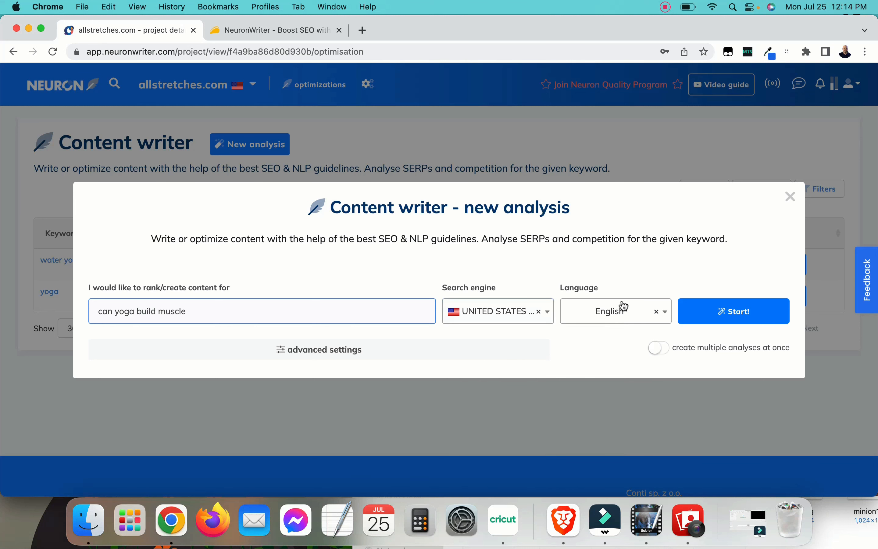
click(666, 314)
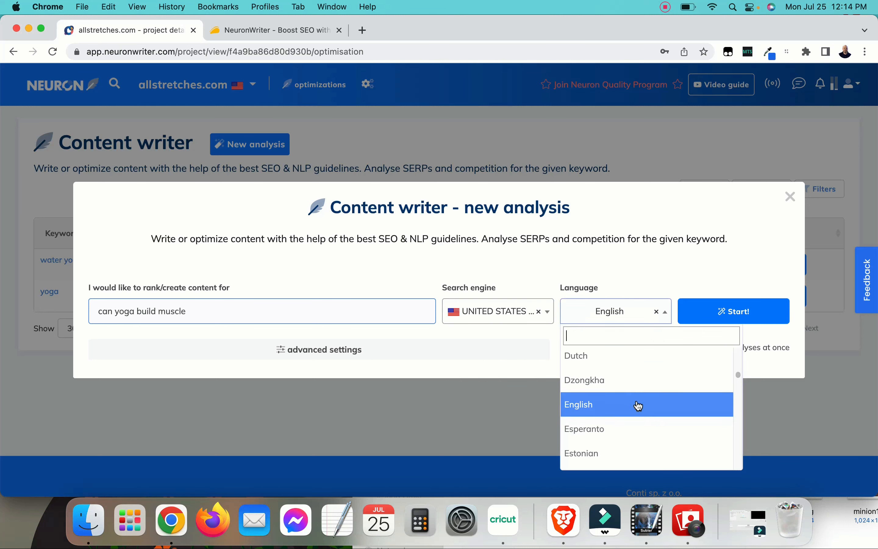
scroll(638, 406, down, 20)
scroll(639, 406, down, 10)
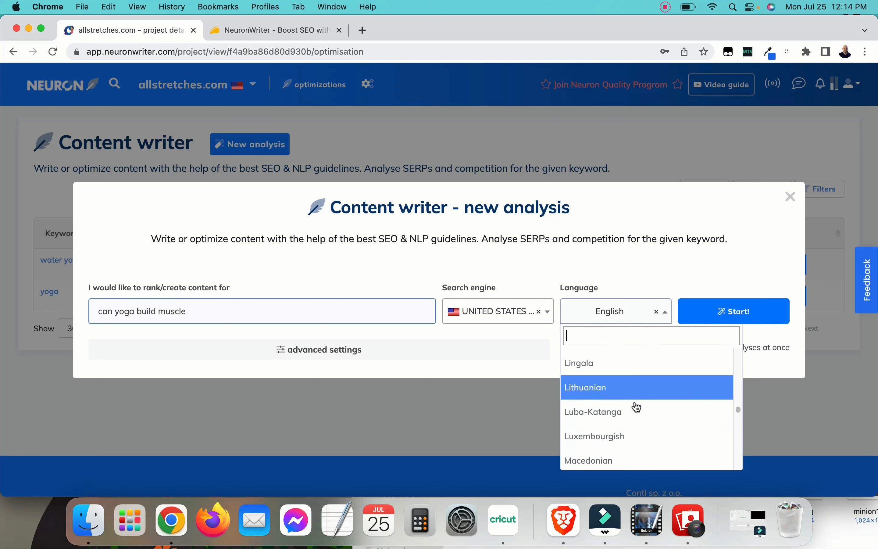
scroll(635, 407, up, 20)
scroll(636, 407, up, 5)
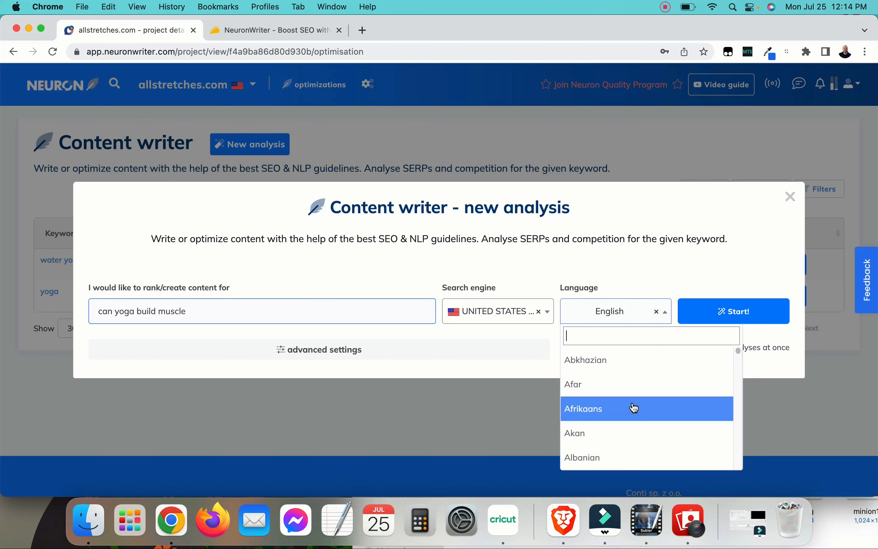
Expand the advanced settings and try the Optimize existing article option.
click(513, 360)
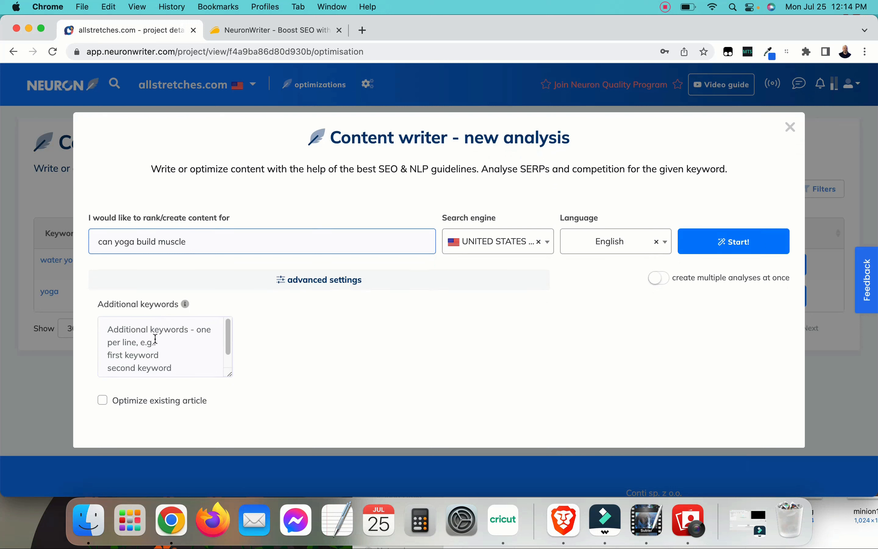
click(119, 401)
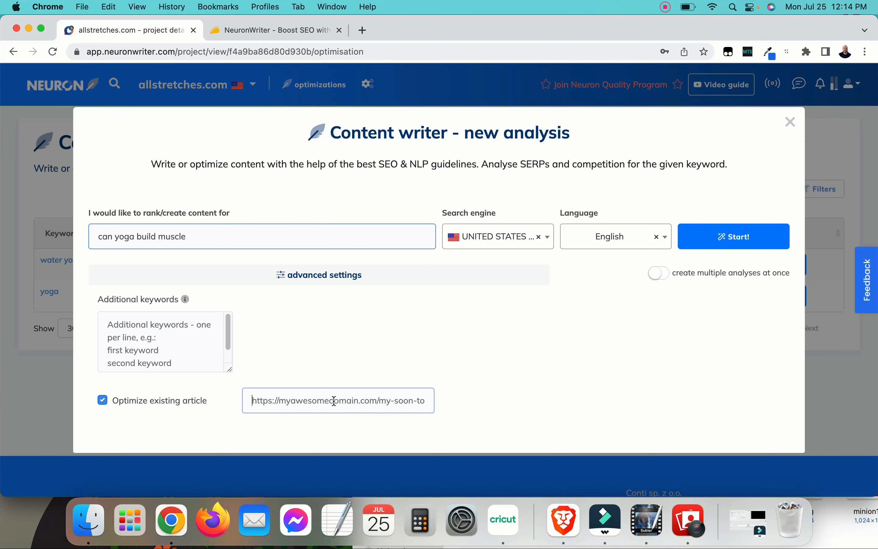
click(143, 404)
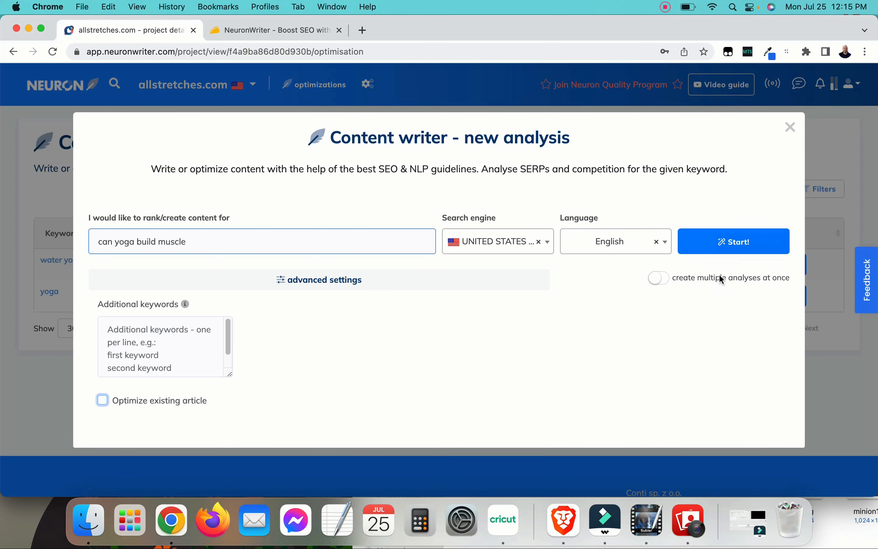
Start the analysis and open the result for "can yoga build muscle".
click(744, 250)
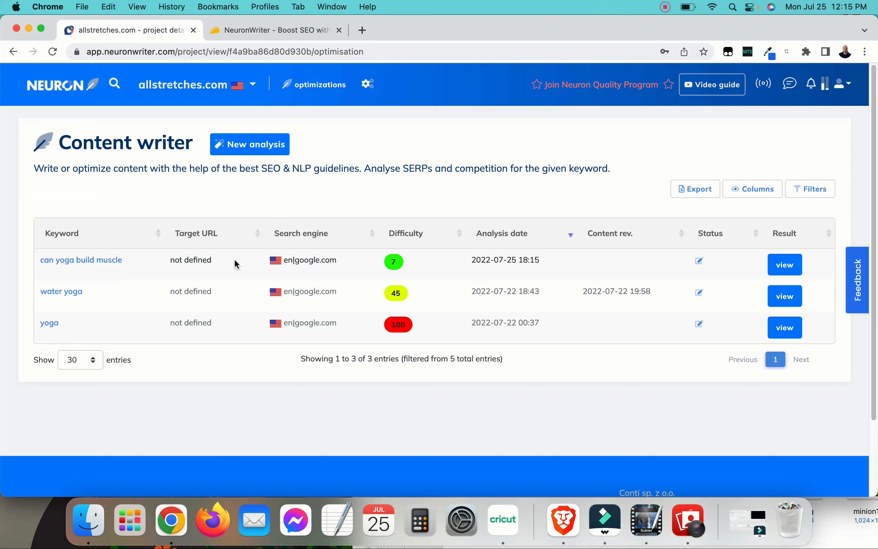
click(786, 268)
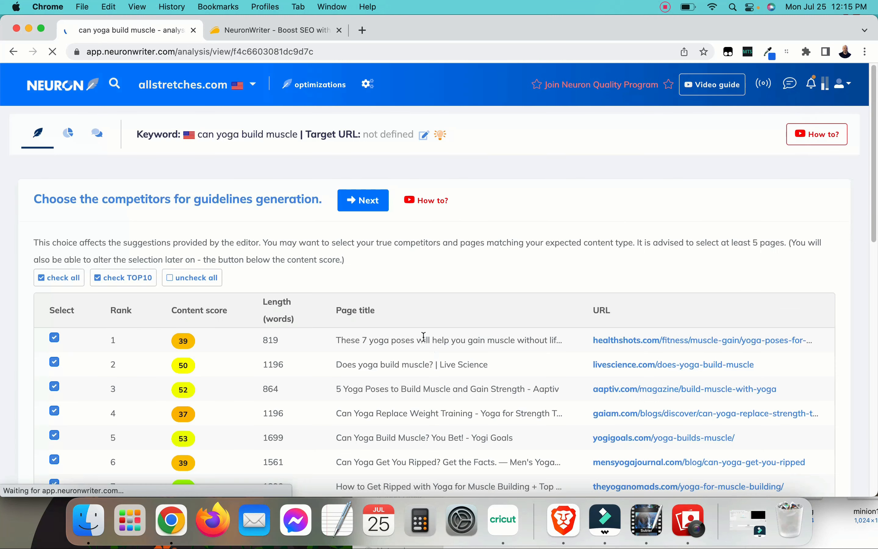
Review the ranked competitor pages and add those ranked 17 and 18 to the selection for guidelines generation.
scroll(439, 273, down, 5)
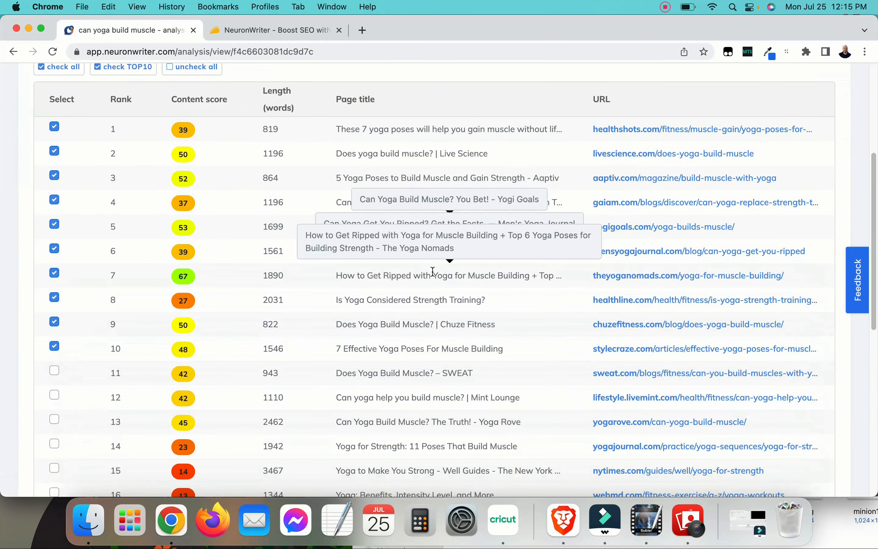
scroll(408, 290, up, 3)
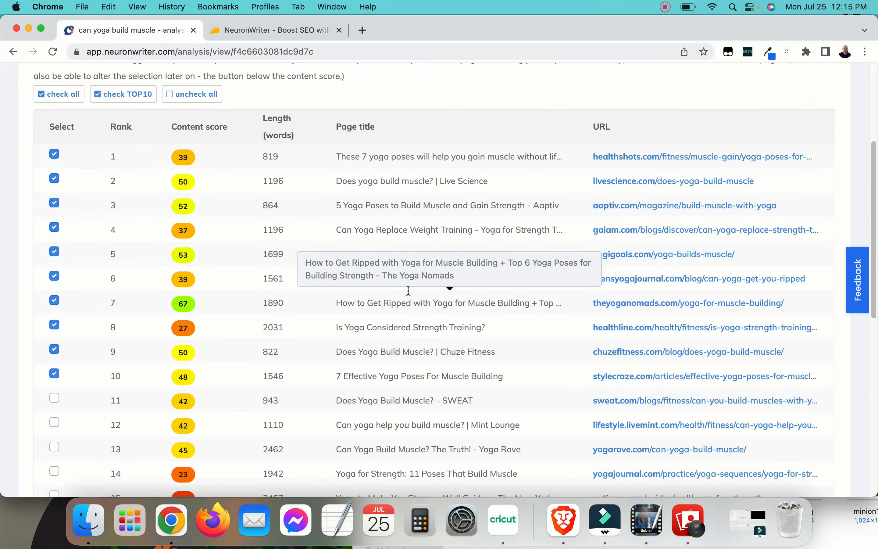
scroll(382, 296, down, 1)
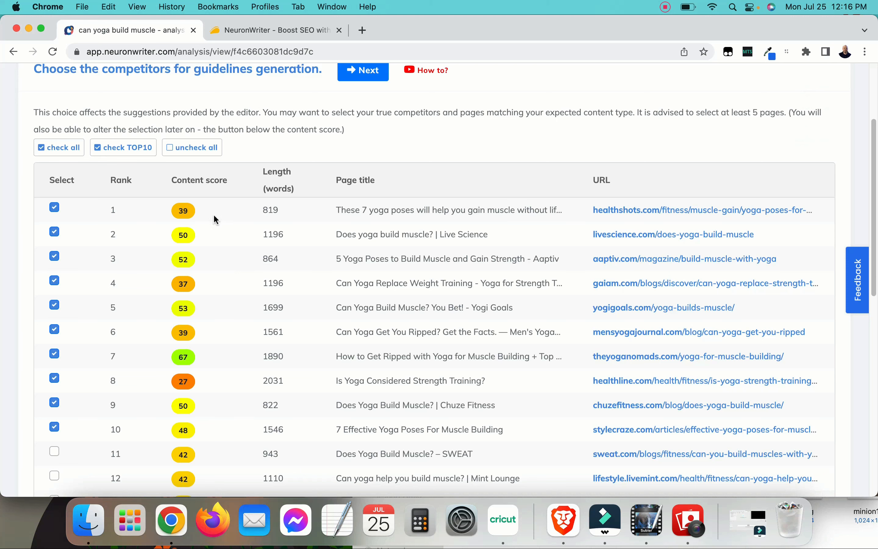
scroll(216, 218, down, 7)
scroll(153, 280, down, 5)
scroll(153, 280, up, 3)
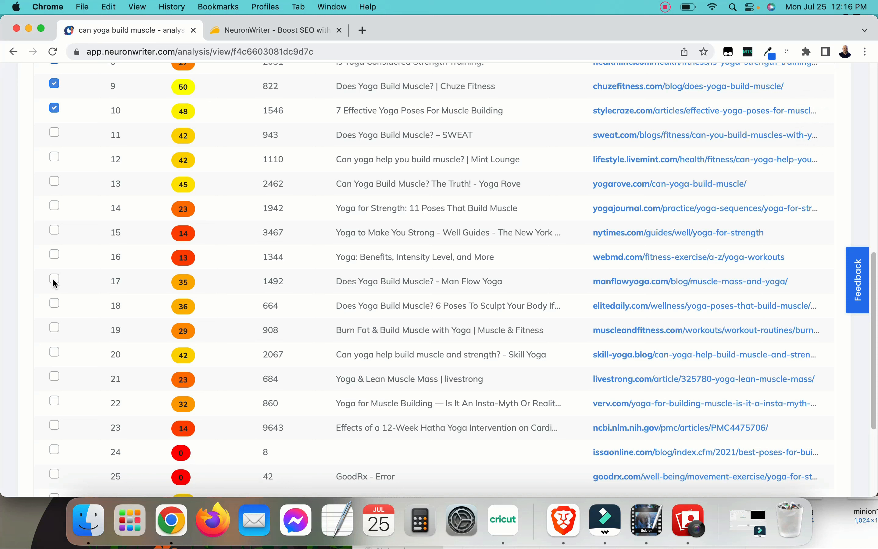
click(54, 278)
click(55, 306)
Remove the page ranked 18 from the competitor selection and keep the one ranked 17 selected.
scroll(147, 274, up, 3)
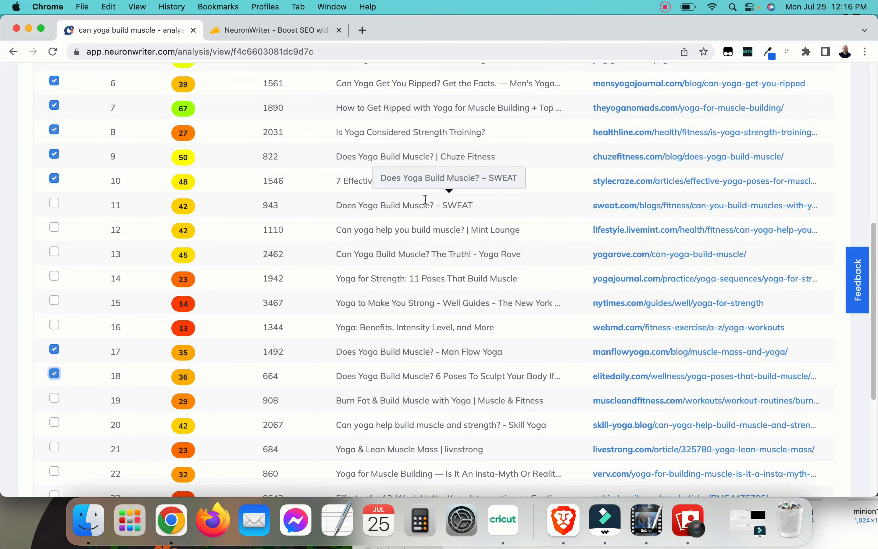
scroll(413, 256, up, 4)
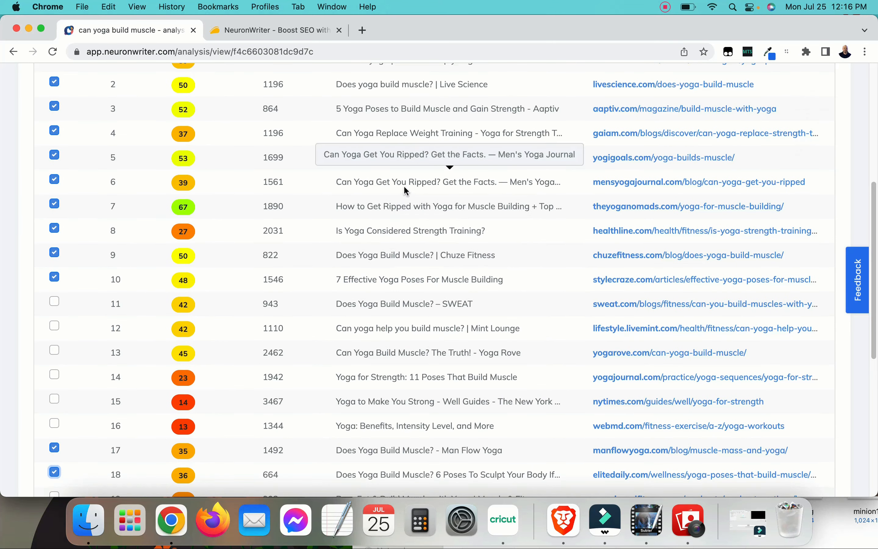
scroll(397, 205, up, 9)
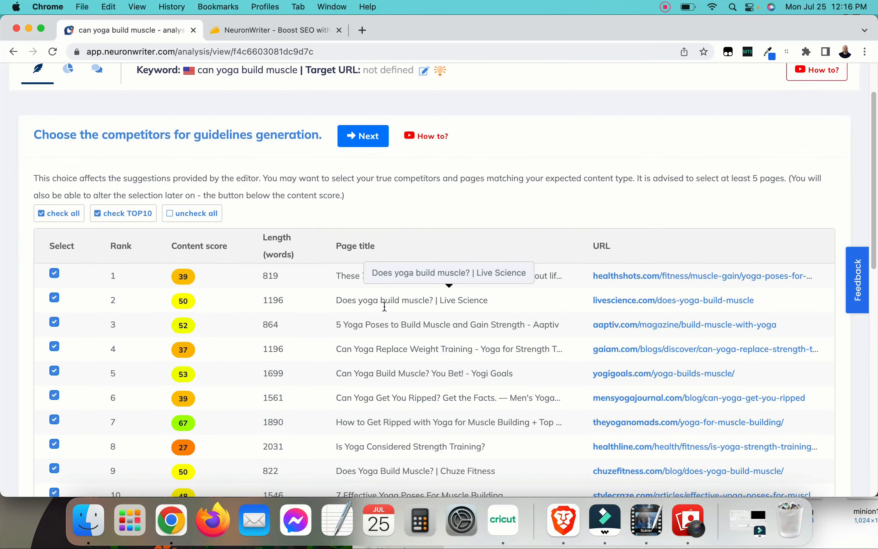
scroll(385, 307, down, 8)
click(55, 436)
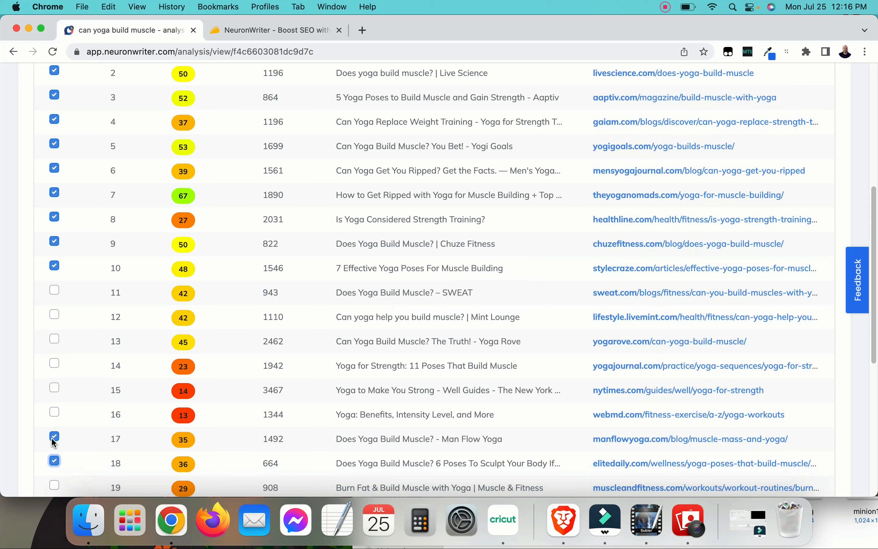
click(52, 438)
click(53, 461)
click(56, 436)
Generate the guidelines from the selected competitors and open the article's meta title and description fields.
scroll(174, 196, up, 8)
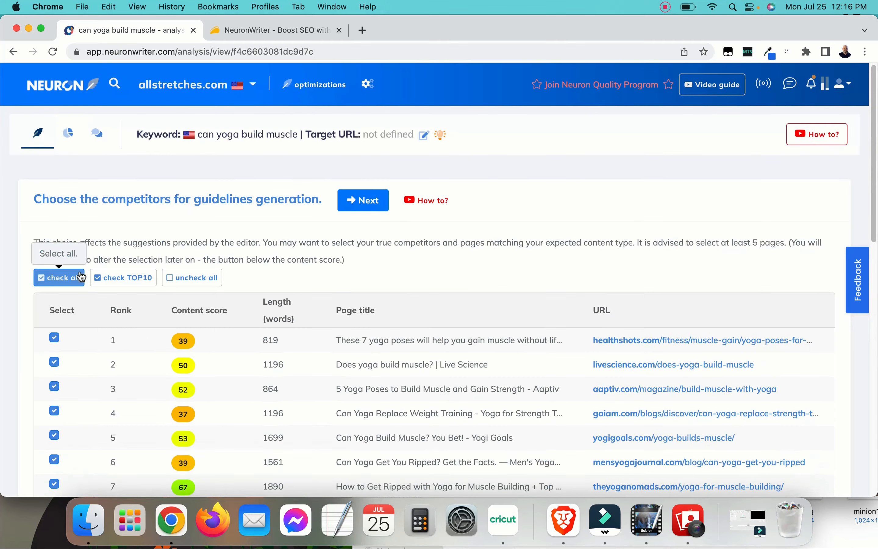
scroll(77, 261, down, 8)
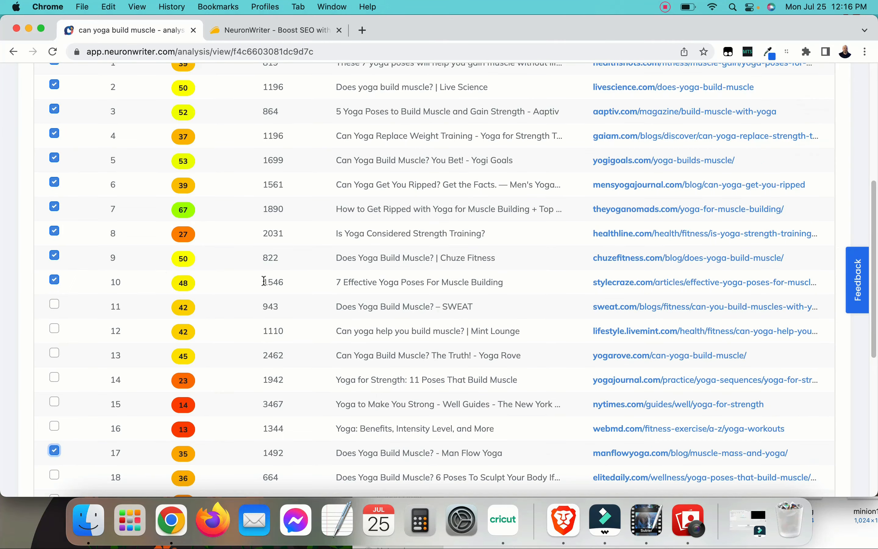
scroll(417, 203, up, 6)
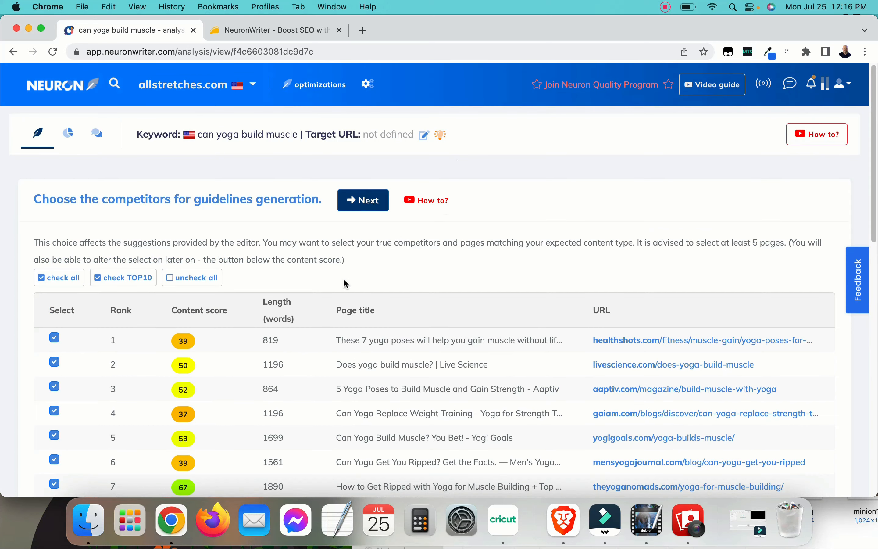
scroll(80, 308, down, 10)
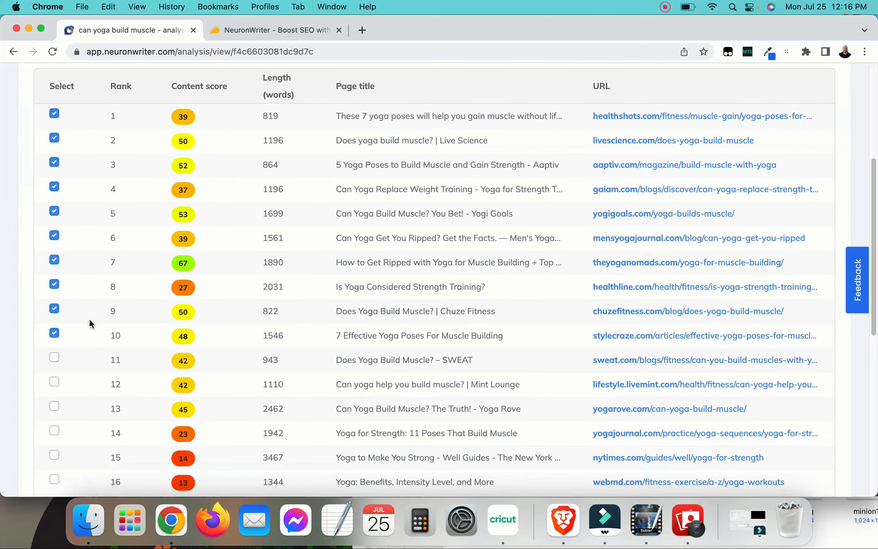
scroll(159, 298, up, 5)
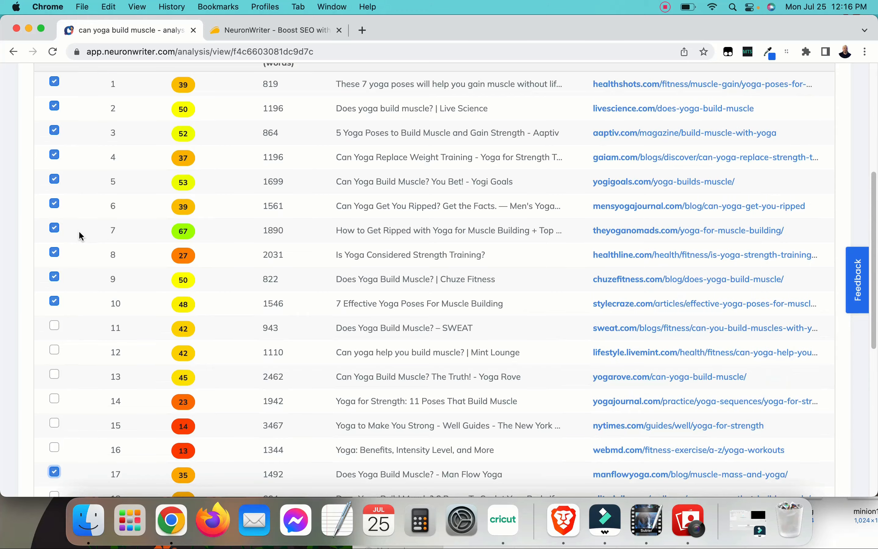
scroll(79, 230, up, 5)
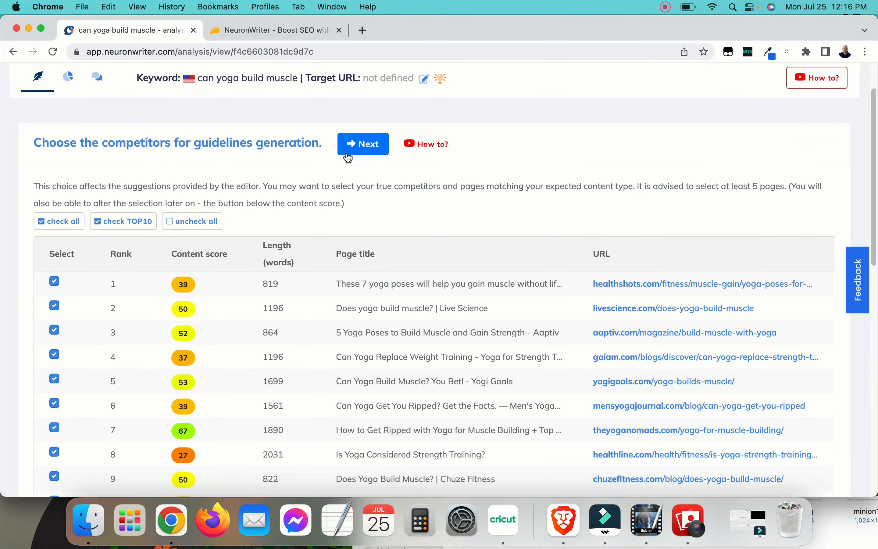
click(364, 144)
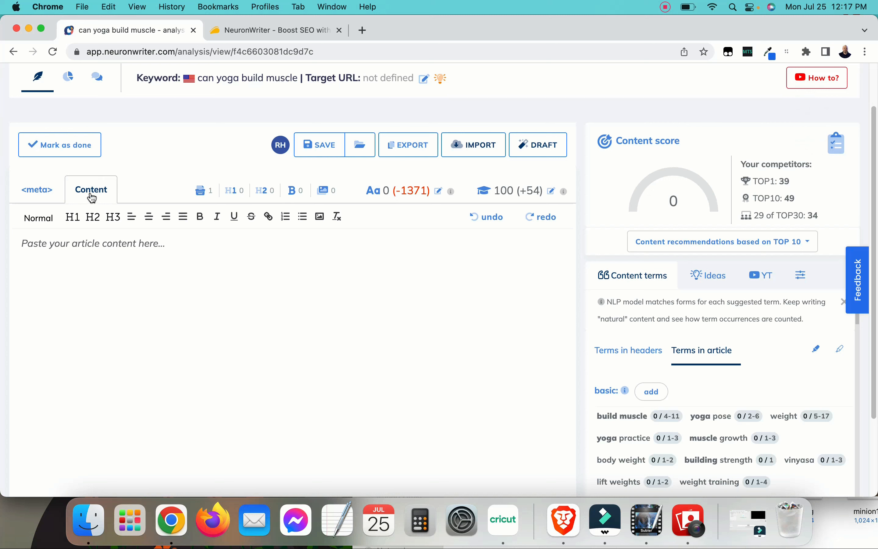
click(38, 196)
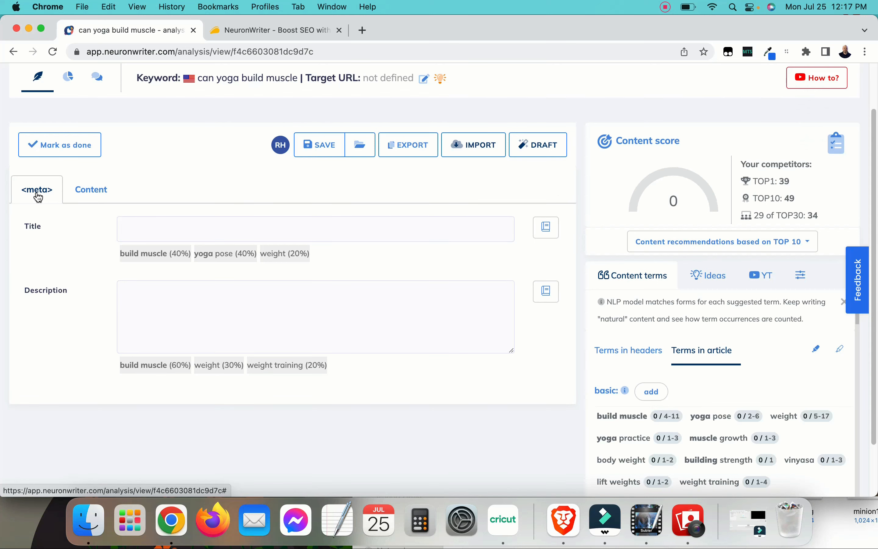
Enter the meta title "Can Yoga Build Muscle? Top Yoga Poses For Weight Control".
click(140, 232)
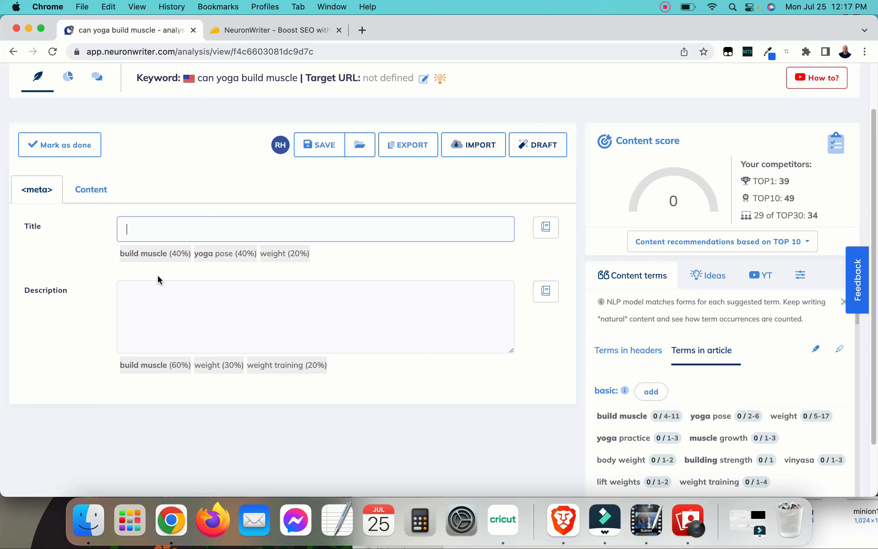
text(Can You)
key(BackSpace)
text(ga )
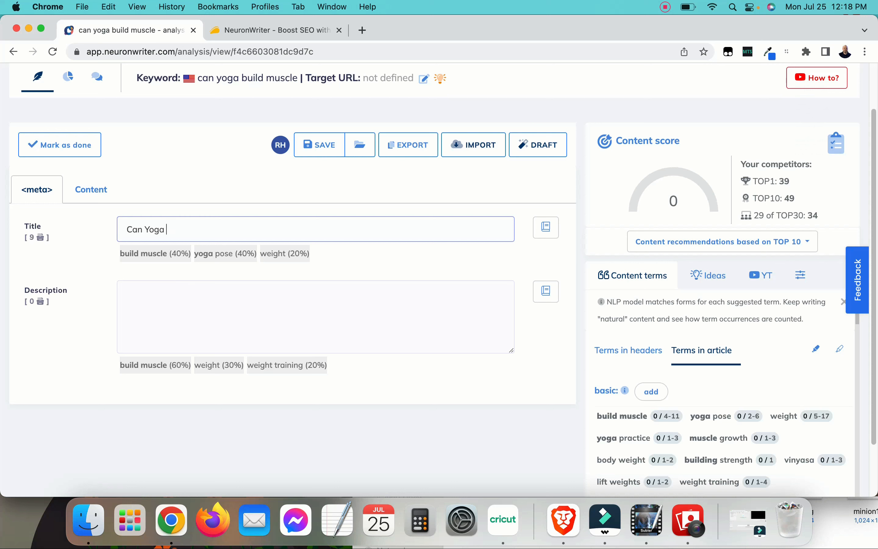
text(Build M)
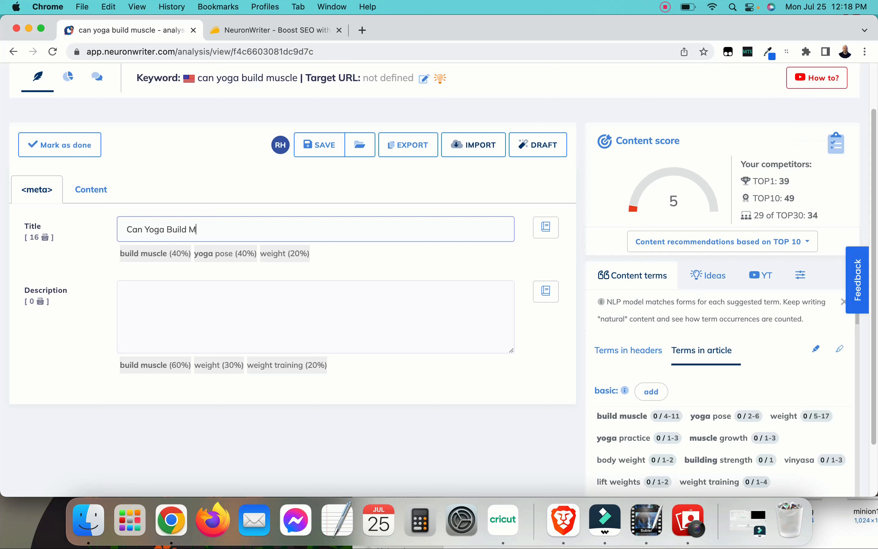
text(uscle? Top Yoga )
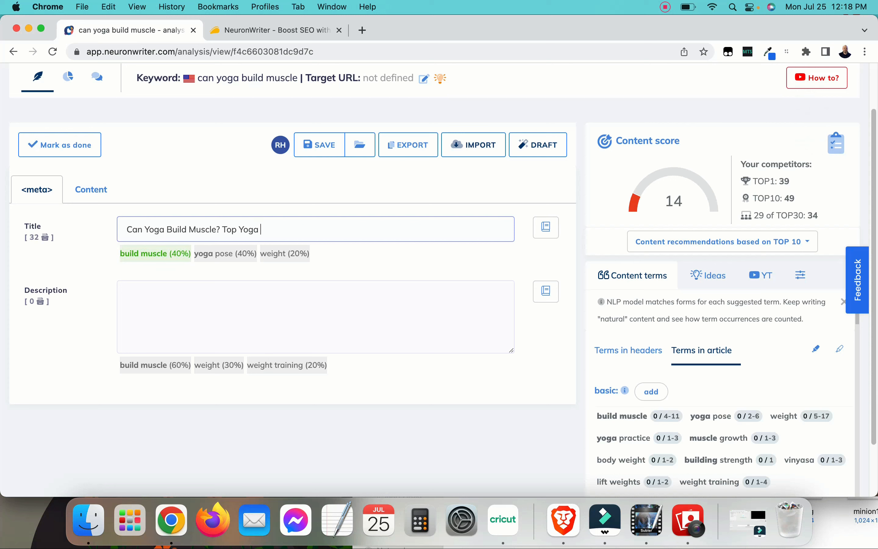
text(Poses For Weight Control)
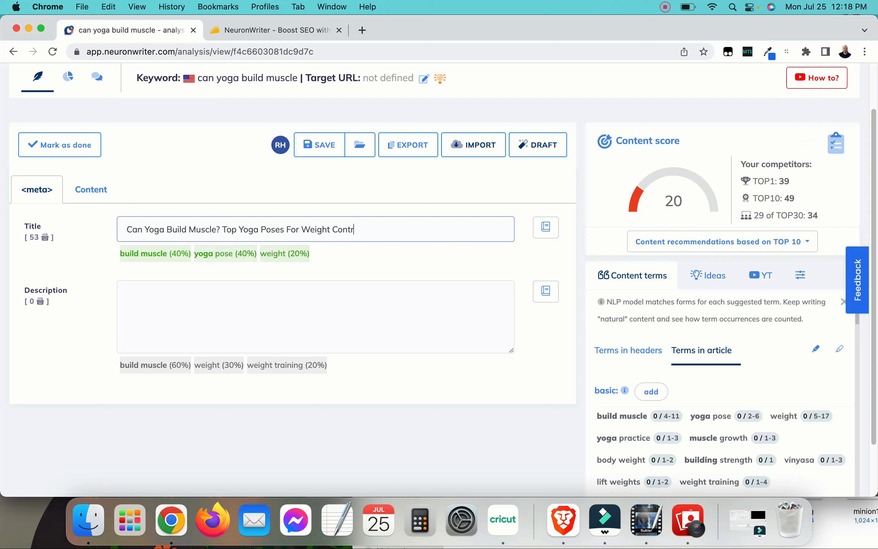
Begin the meta description with "In this article, we will go over if yoga can really build muscle, and will".
click(210, 307)
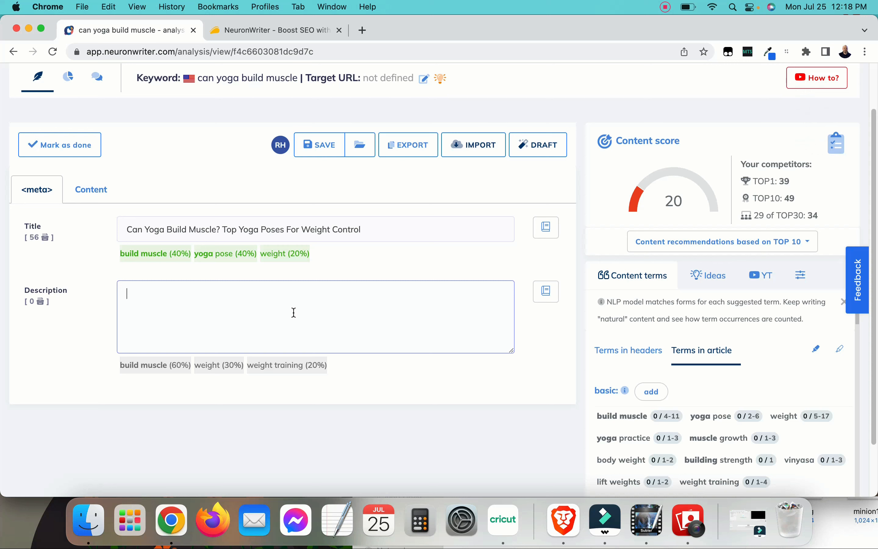
text(In this article, we will )
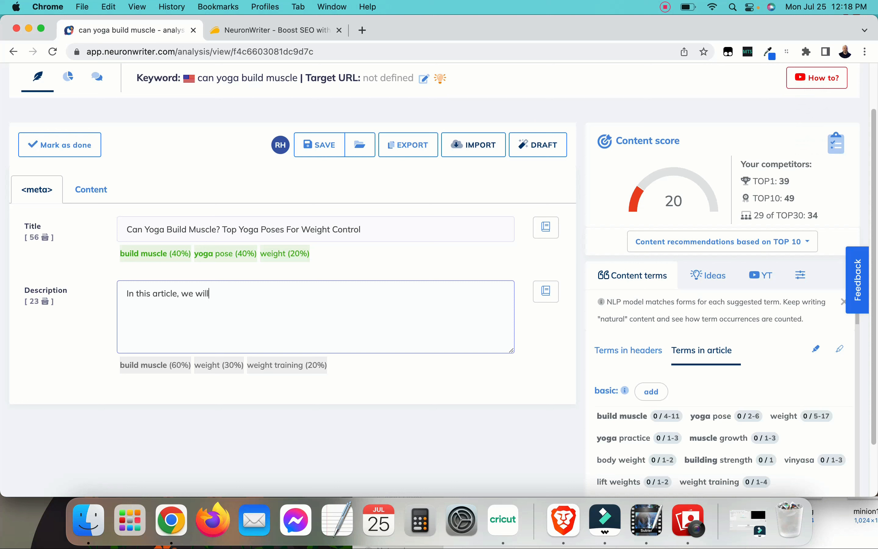
text(go over )
text(the reason)
key(BackSpace)
key(BackSpace)
key(BackSpace)
key(BackSpace)
key(BackSpace)
key(BackSpace)
key(BackSpace)
key(BackSpace)
key(BackSpace)
key(BackSpace)
text(if yoga can really build )
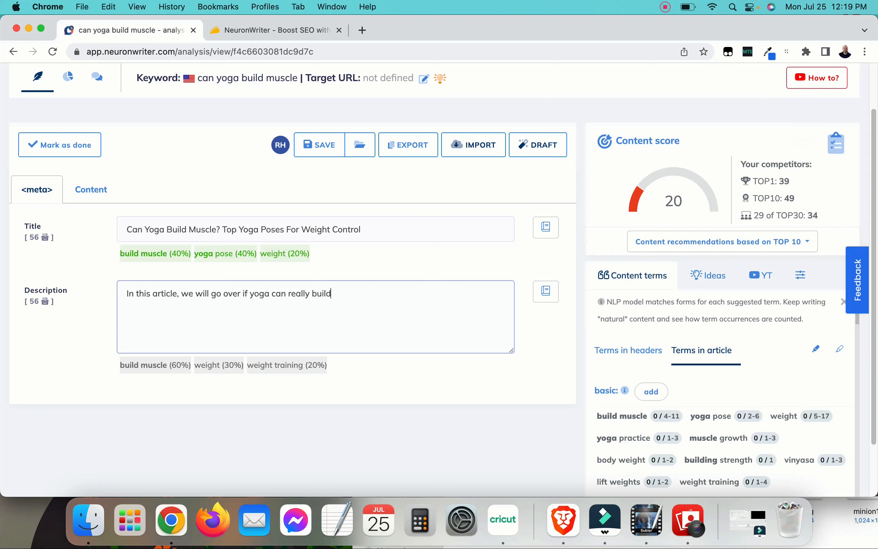
text(muscle, and)
text(will )
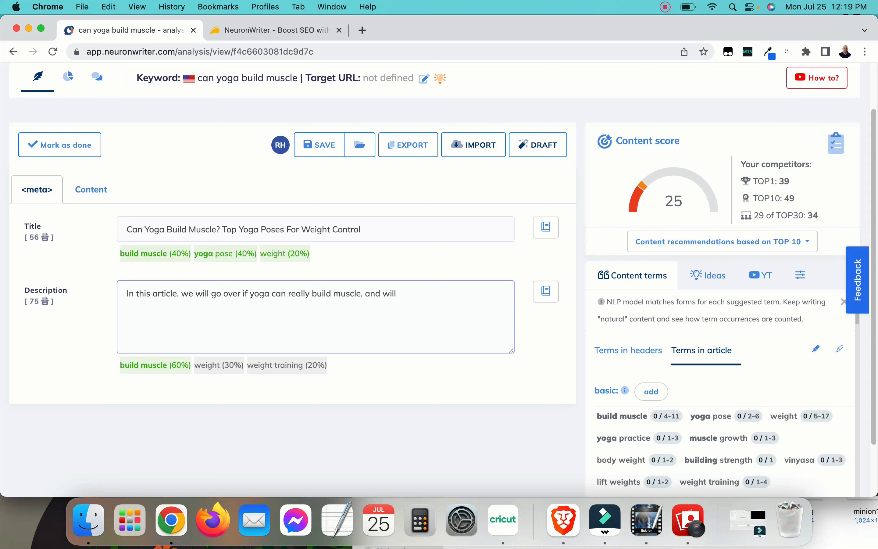
Complete the meta description with "yoga be effective in controlling your weight through weight training.".
text(yoga be effec)
key(BackSpace)
key(BackSpace)
key(BackSpace)
key(BackSpace)
key(BackSpace)
text(effecting)
key(BackSpace)
key(BackSpace)
key(BackSpace)
text(ive in )
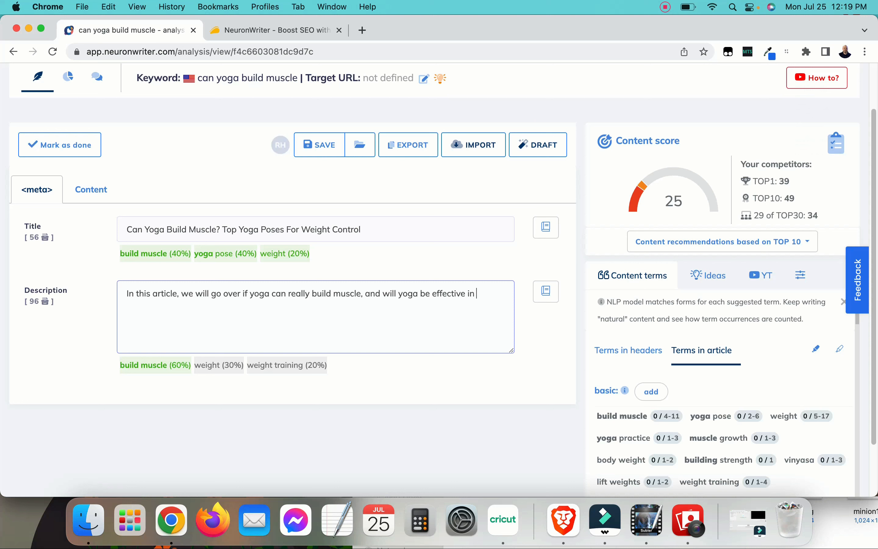
text(controlling your w)
text(eigh)
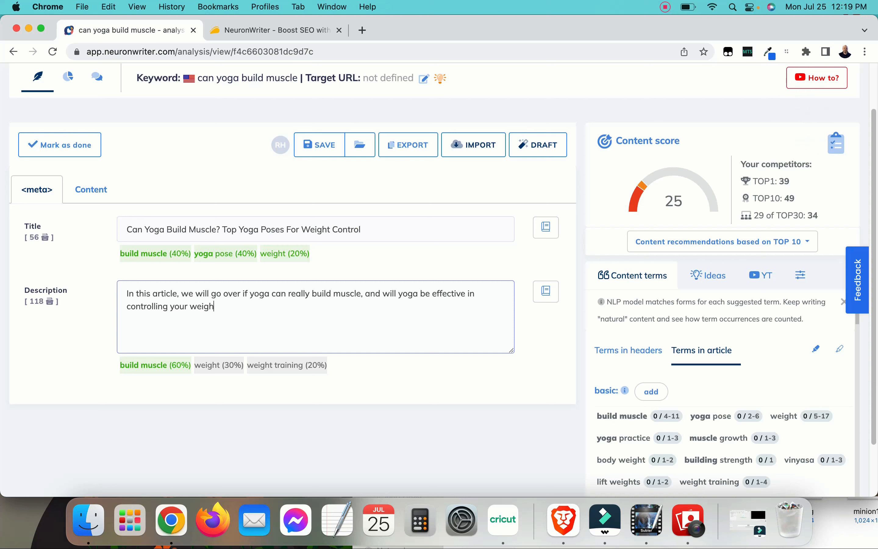
text(t through weight training.)
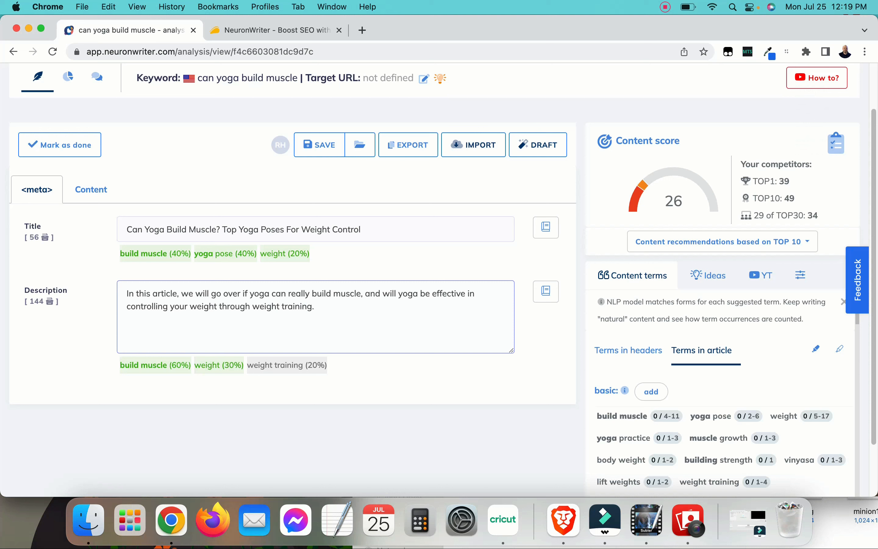
click(356, 370)
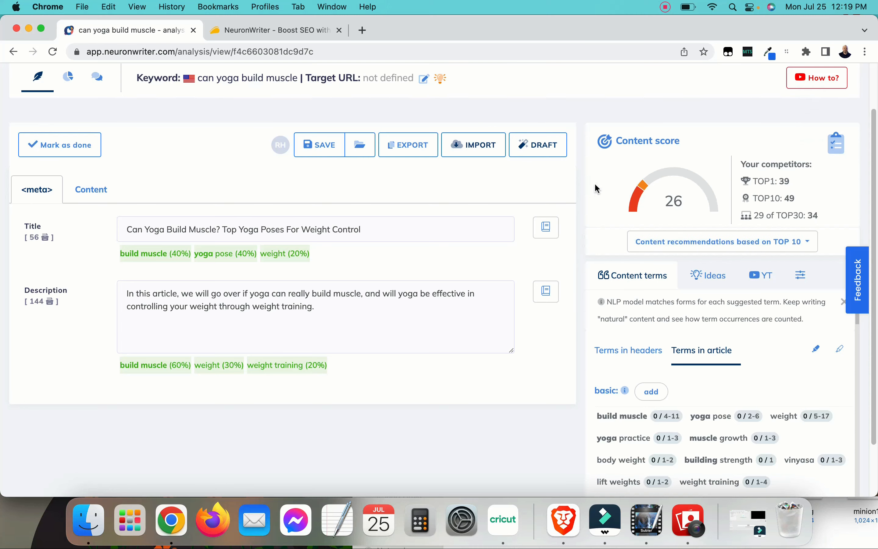
Save the article's meta title and description.
scroll(596, 187, up, 3)
scroll(594, 182, down, 2)
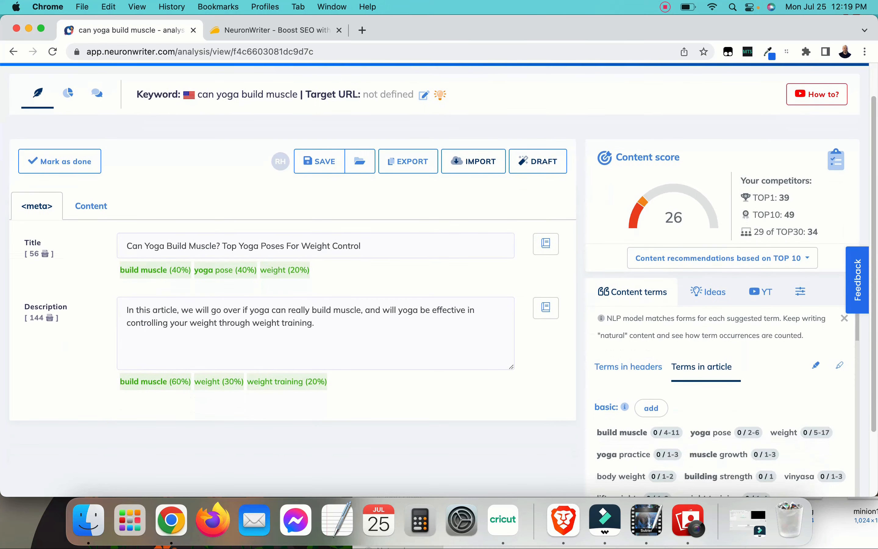
click(325, 165)
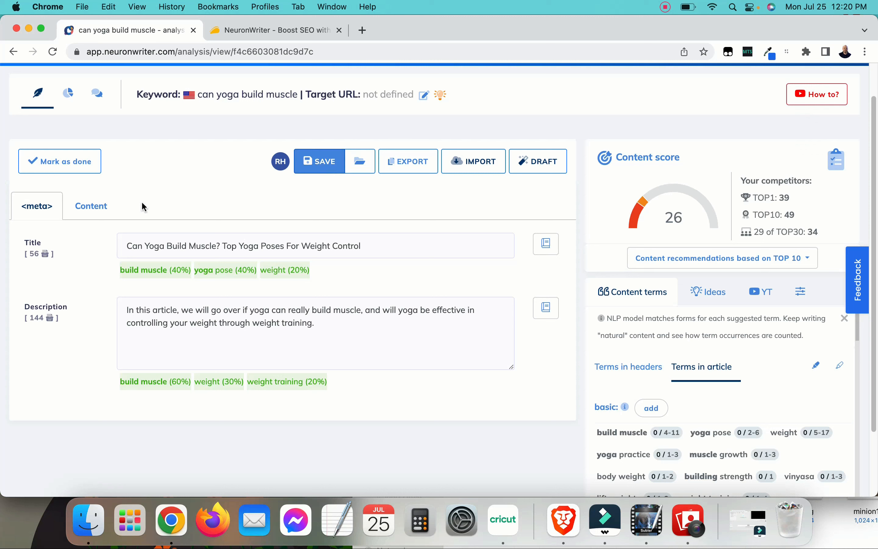
Copy the meta title into the empty article content and format it as an H1 heading.
click(93, 212)
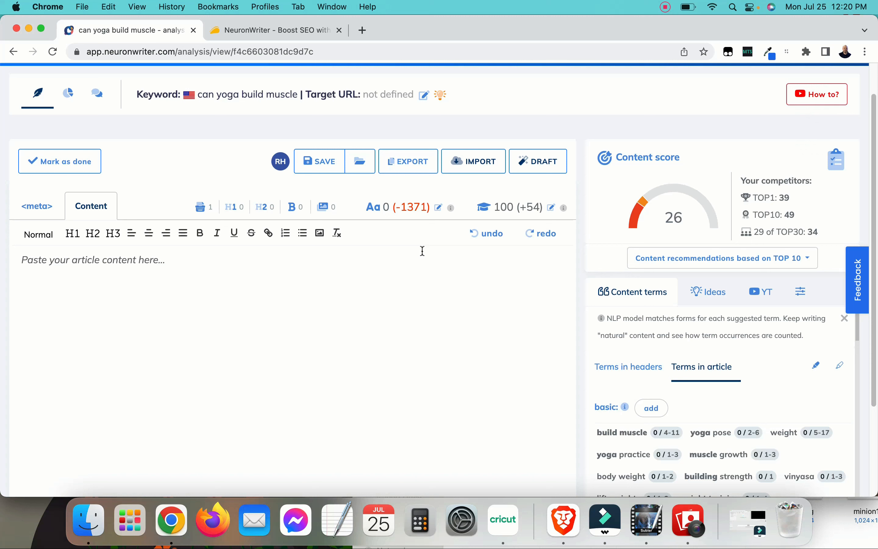
click(37, 206)
drag(388, 249, 18, 225)
key(super+c)
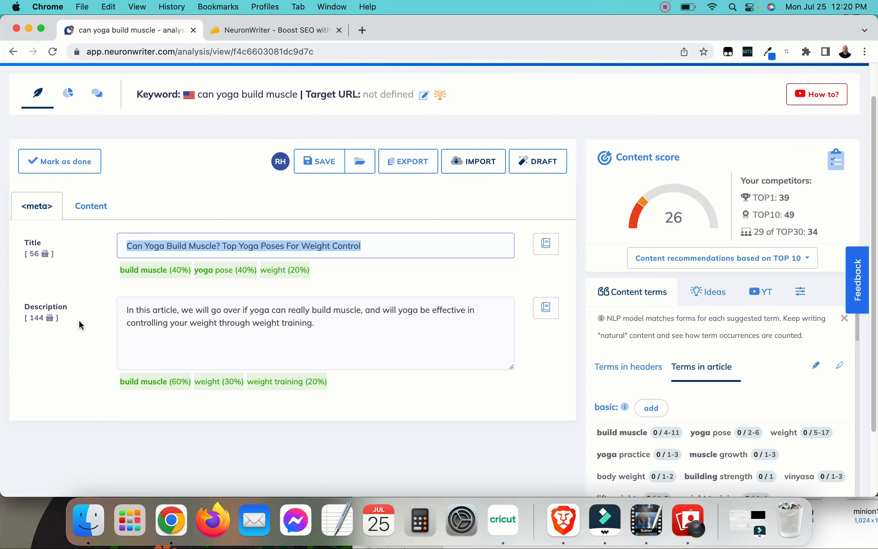
click(101, 209)
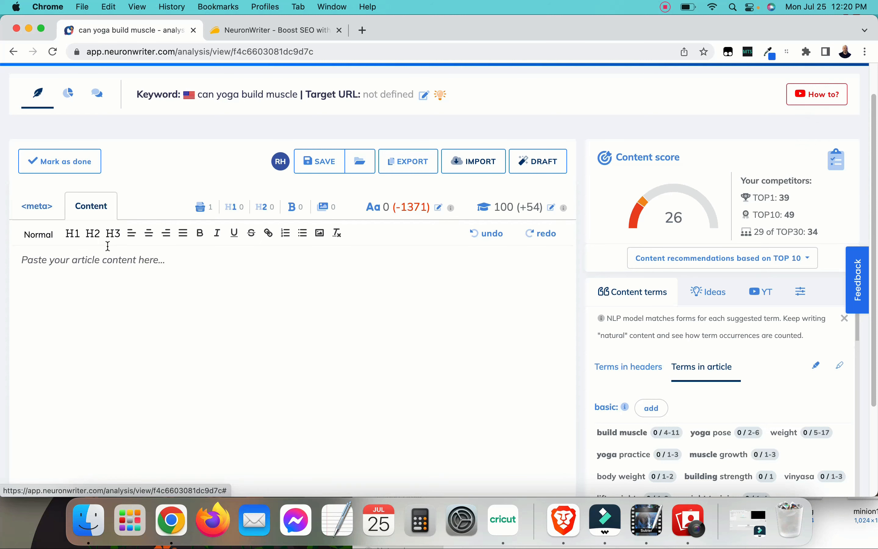
click(169, 269)
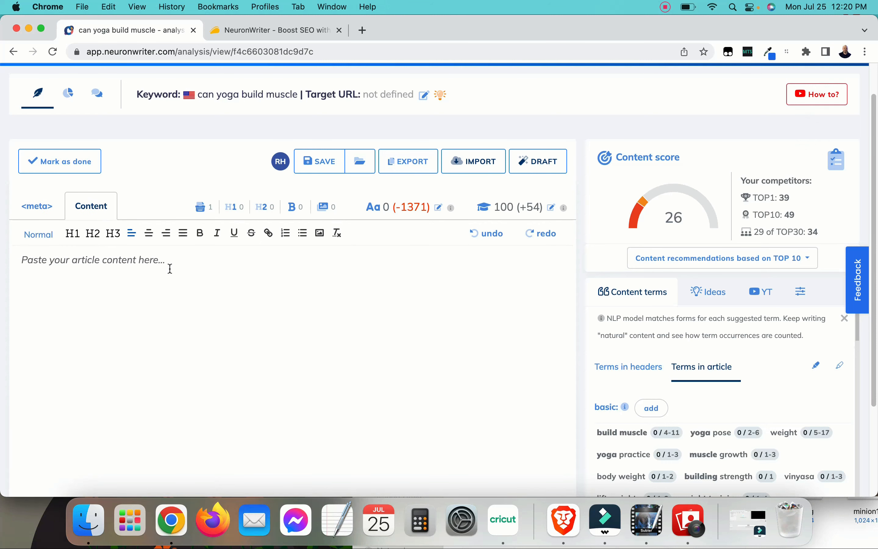
key(super+v)
drag(298, 276, 25, 263)
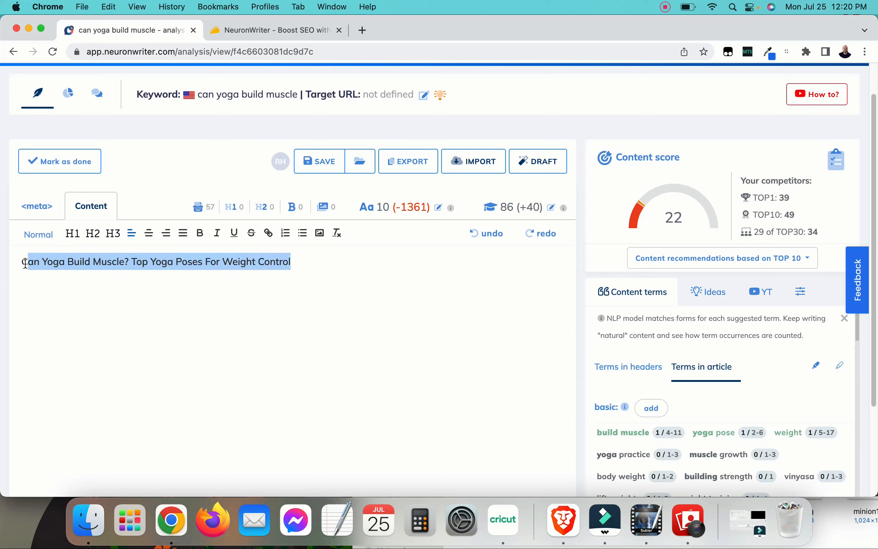
click(73, 233)
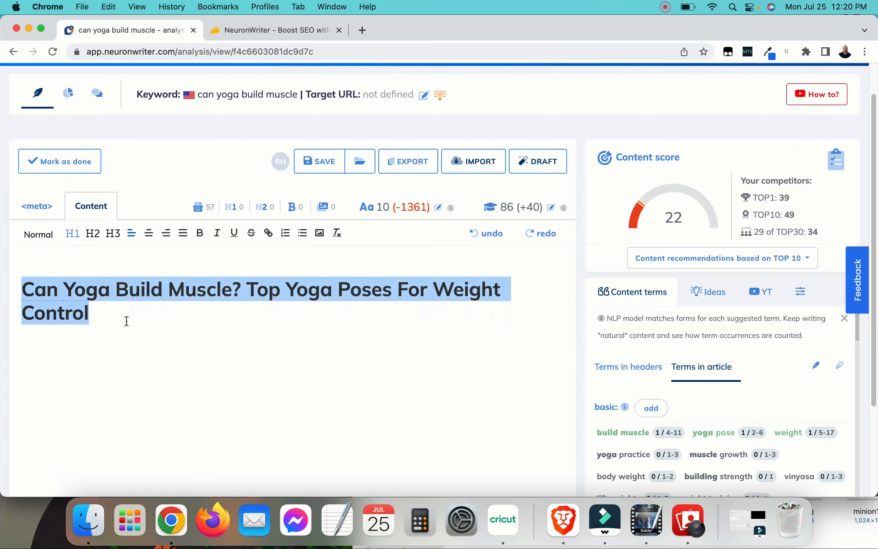
click(26, 289)
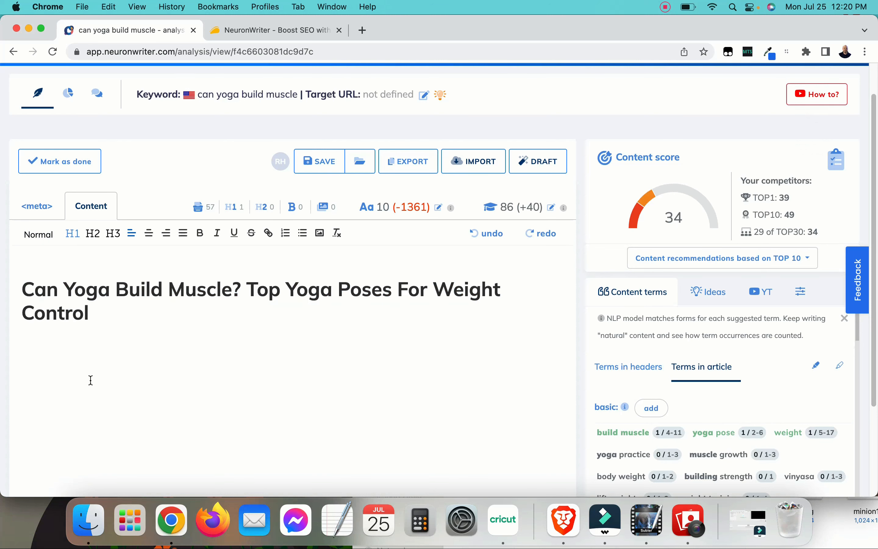
key(BackSpace)
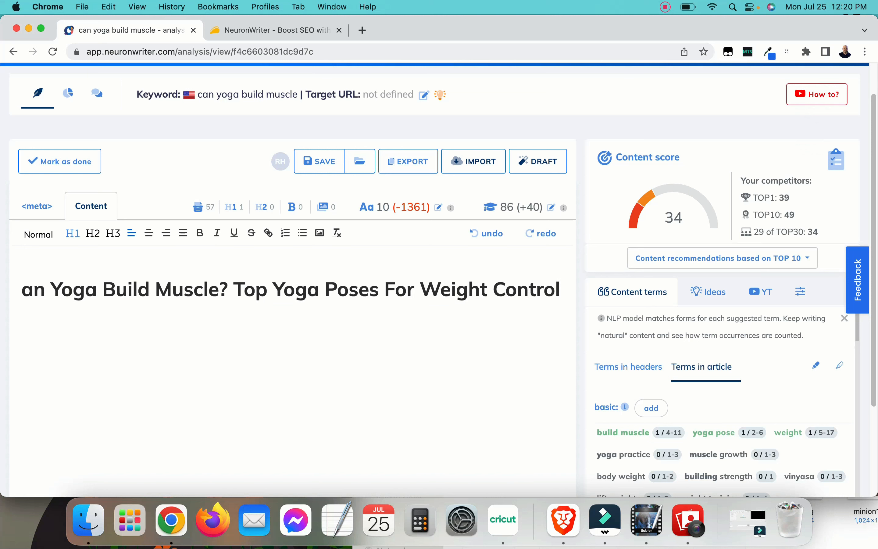
text(C)
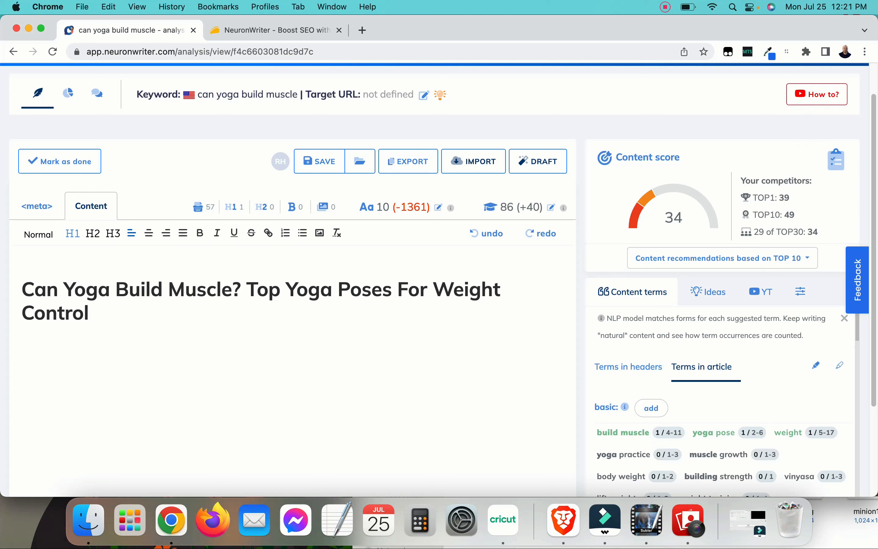
key(ctrl+super+space)
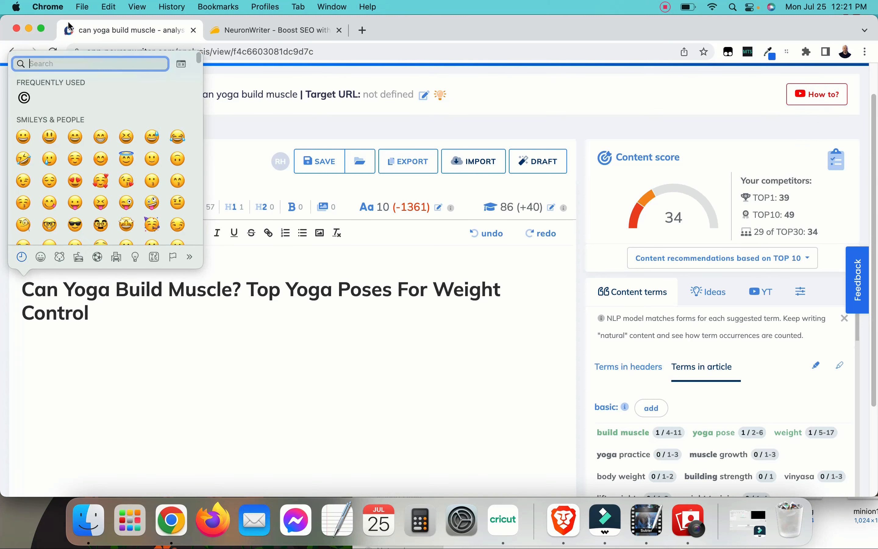
click(202, 314)
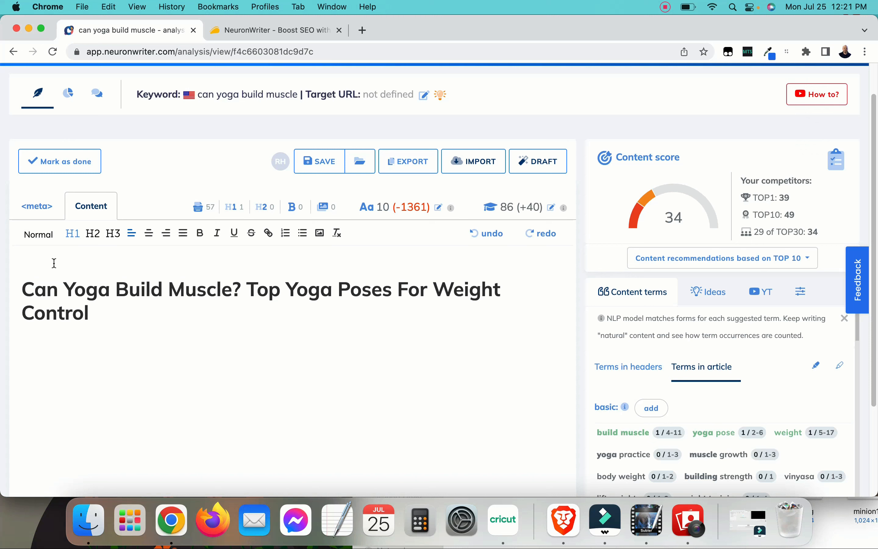
Examine the basic and extended terms suggested for the article and how often each should be used.
scroll(233, 382, down, 1)
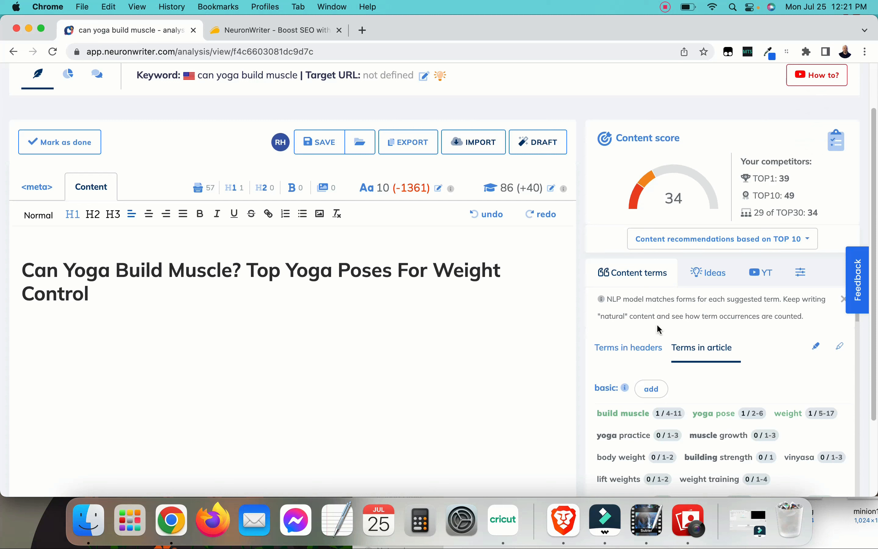
scroll(658, 337, down, 2)
scroll(658, 338, down, 8)
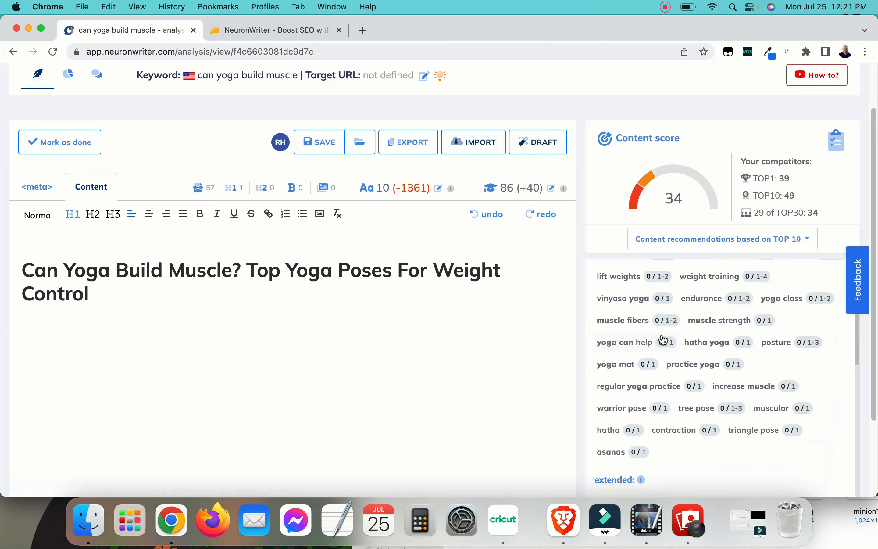
scroll(653, 436, up, 5)
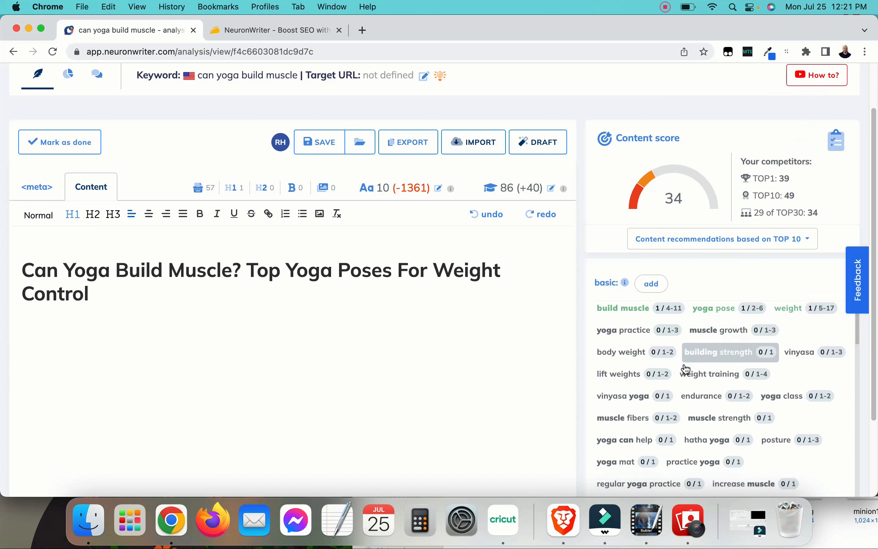
scroll(687, 369, down, 5)
scroll(687, 369, down, 5)
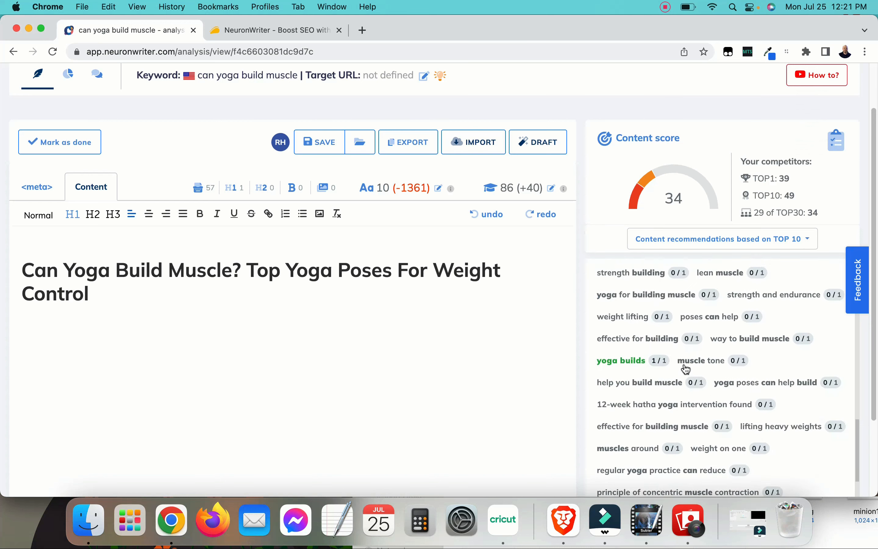
scroll(687, 369, down, 5)
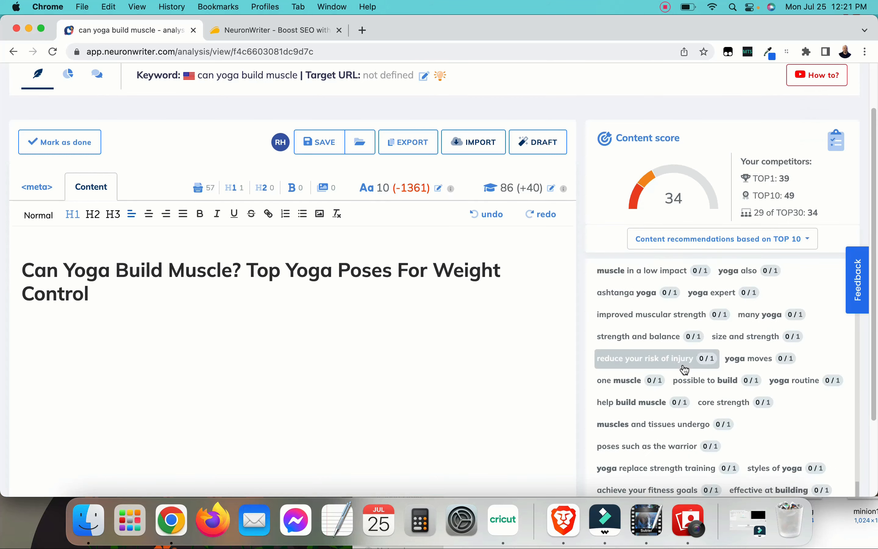
scroll(685, 369, up, 15)
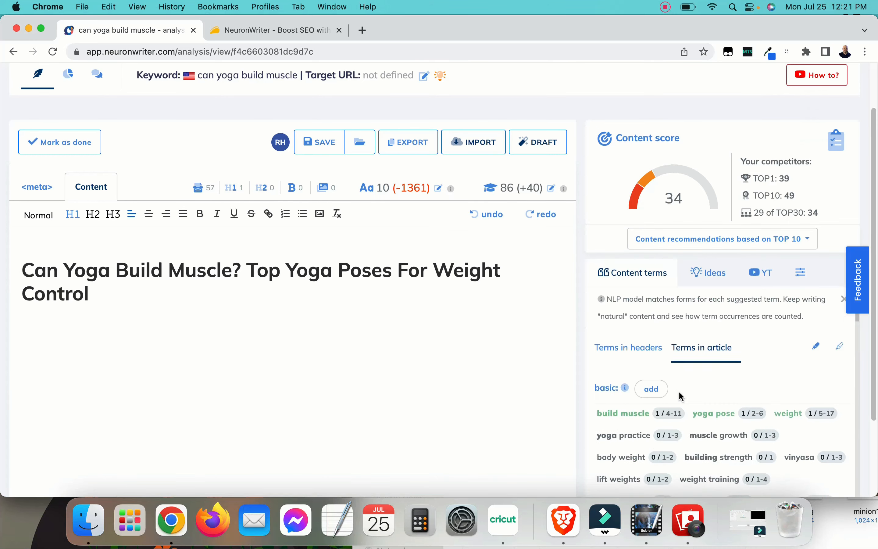
Start a new empty paragraph below the article's H1 heading.
click(124, 349)
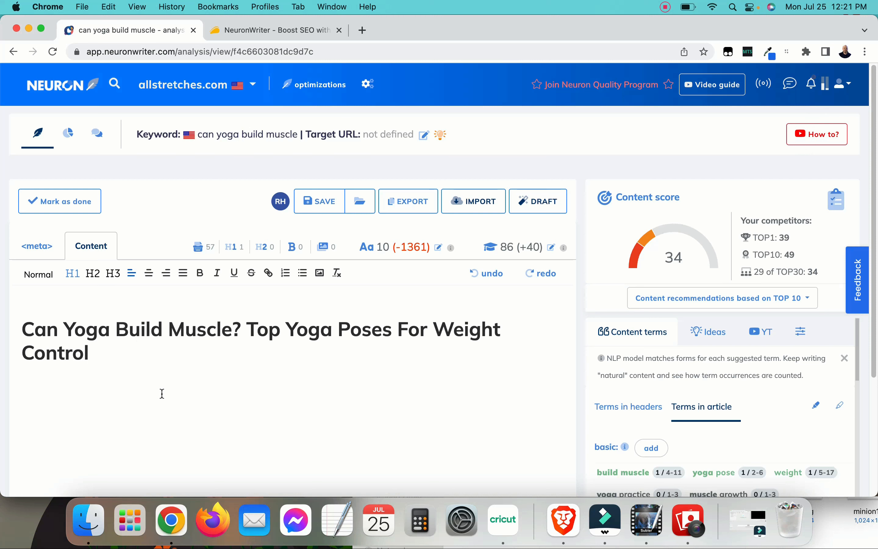
key(Return)
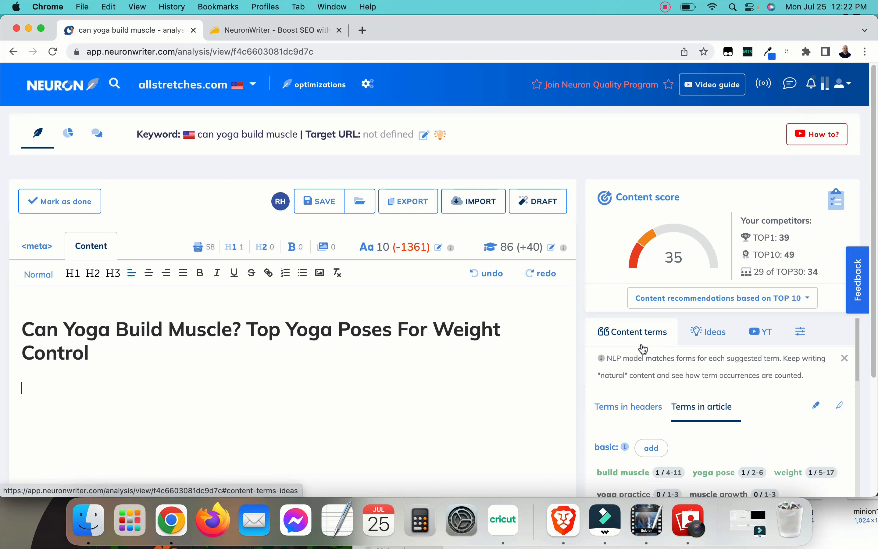
scroll(698, 354, down, 1)
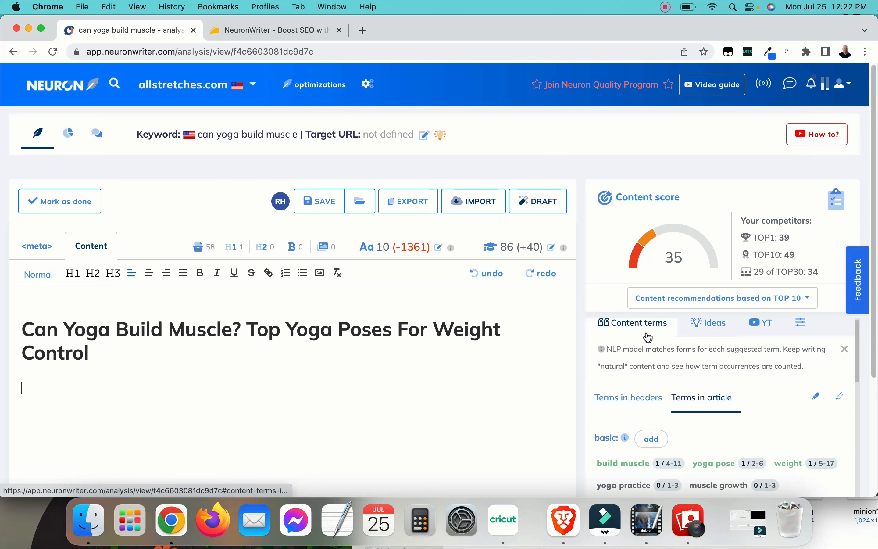
Open the content ideas and examine the H2 headings used by competitors.
scroll(675, 364, up, 1)
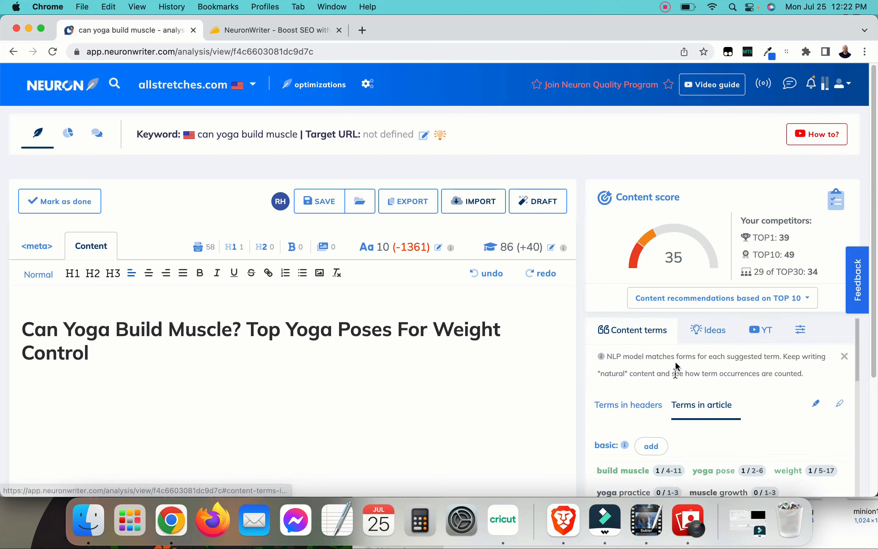
click(709, 333)
scroll(621, 410, down, 2)
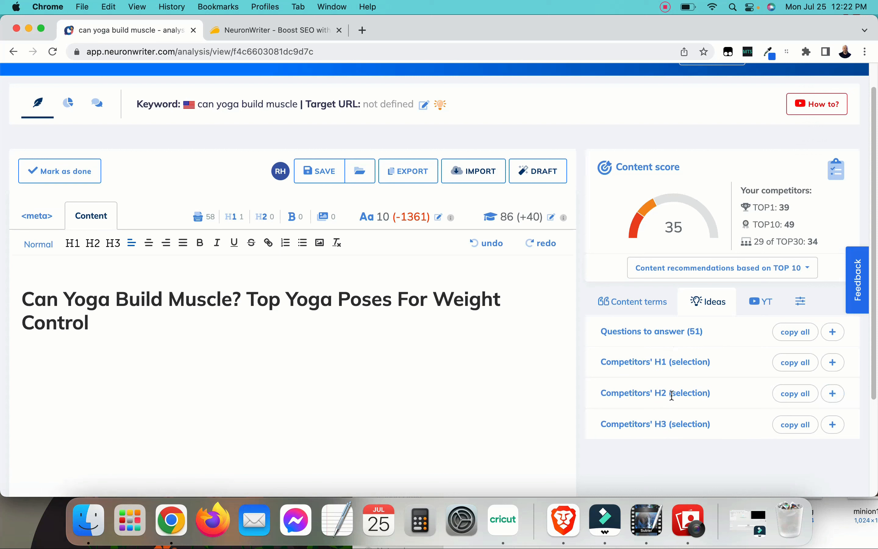
click(834, 393)
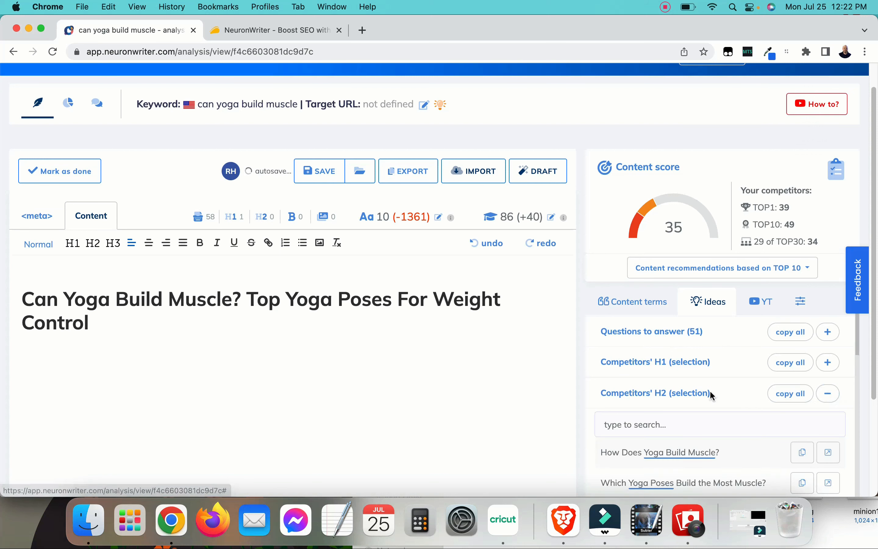
scroll(710, 390, down, 2)
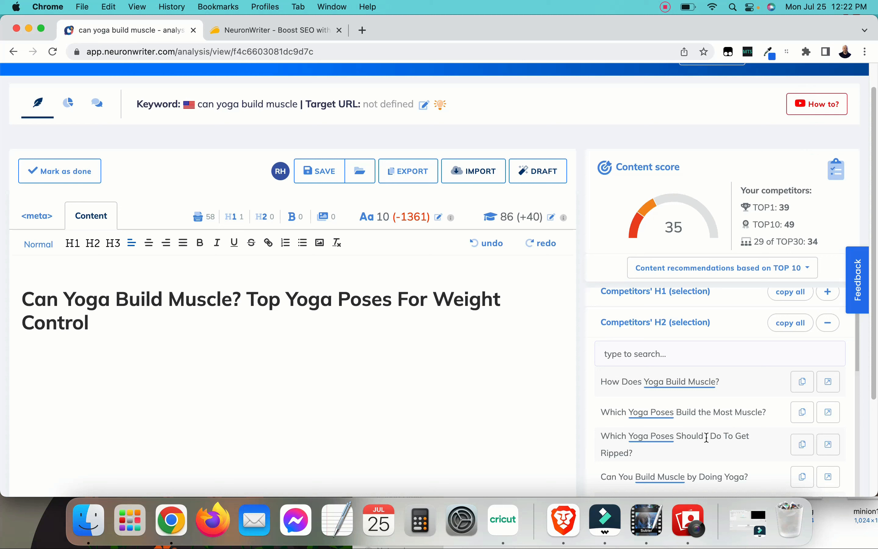
scroll(716, 440, down, 1)
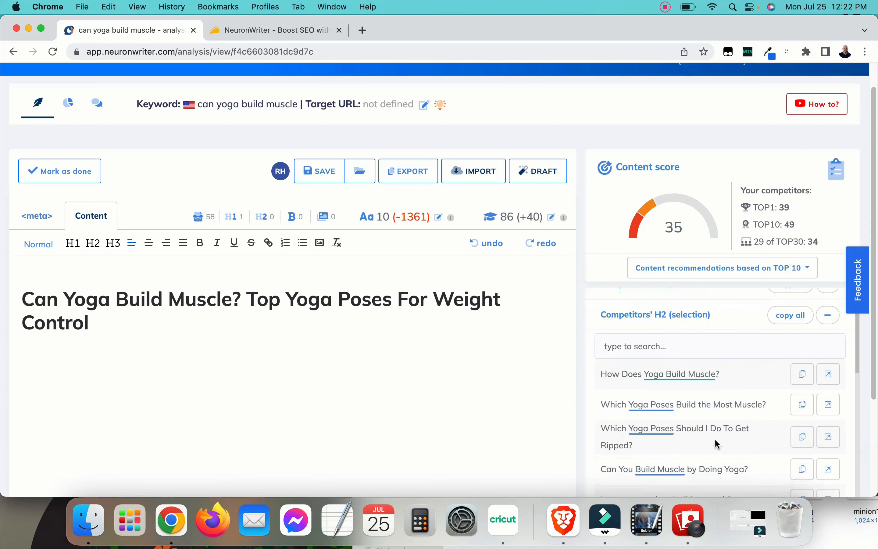
scroll(715, 440, down, 3)
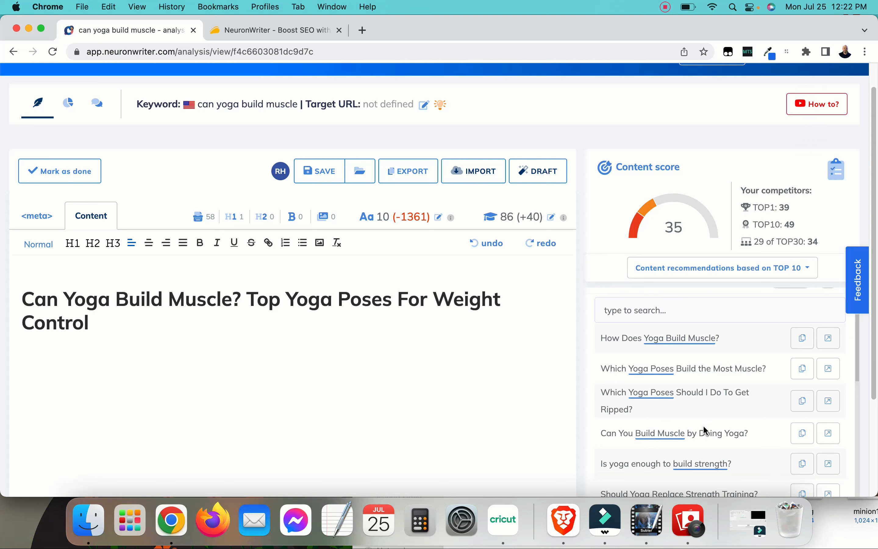
scroll(705, 431, up, 8)
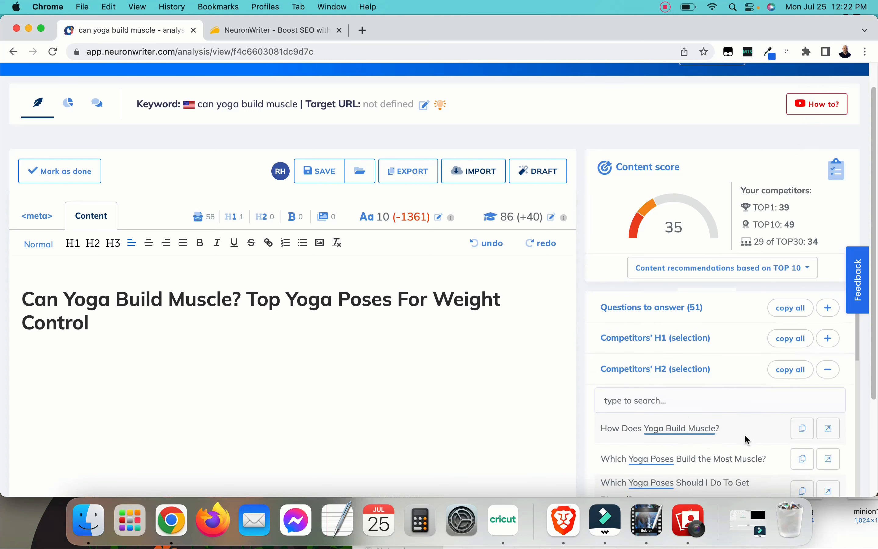
scroll(744, 415, down, 8)
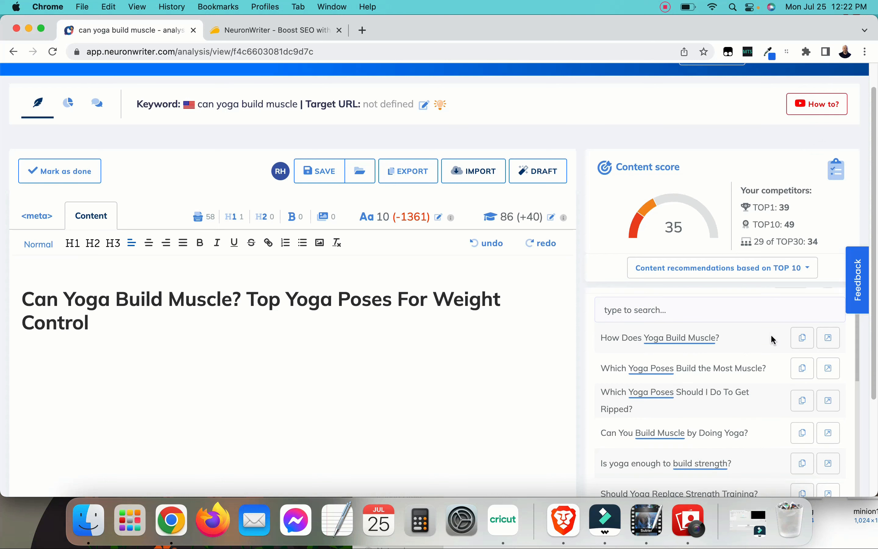
Copy the competitor heading "How Does Yoga Build Muscle?" below the H1, format it as H2 and start a new paragraph under it.
click(802, 337)
click(159, 380)
key(cmd+v)
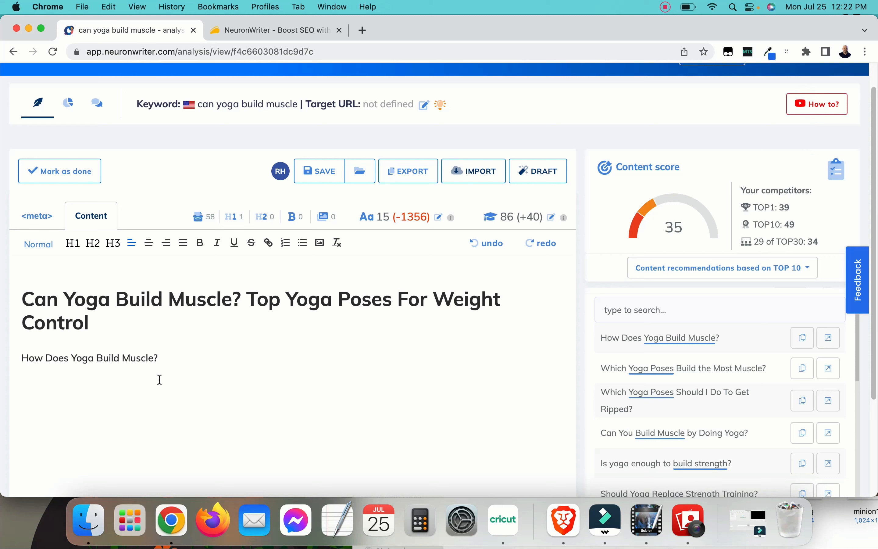
drag(176, 358, 18, 357)
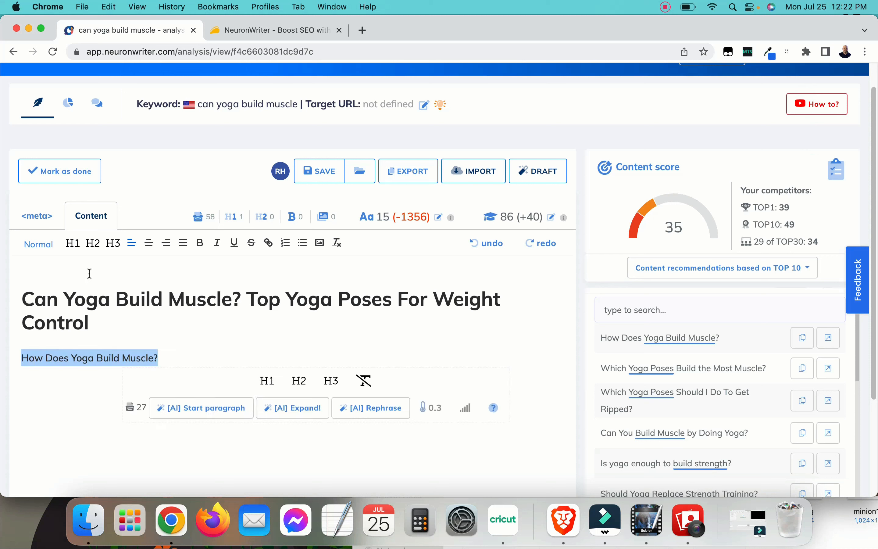
click(93, 242)
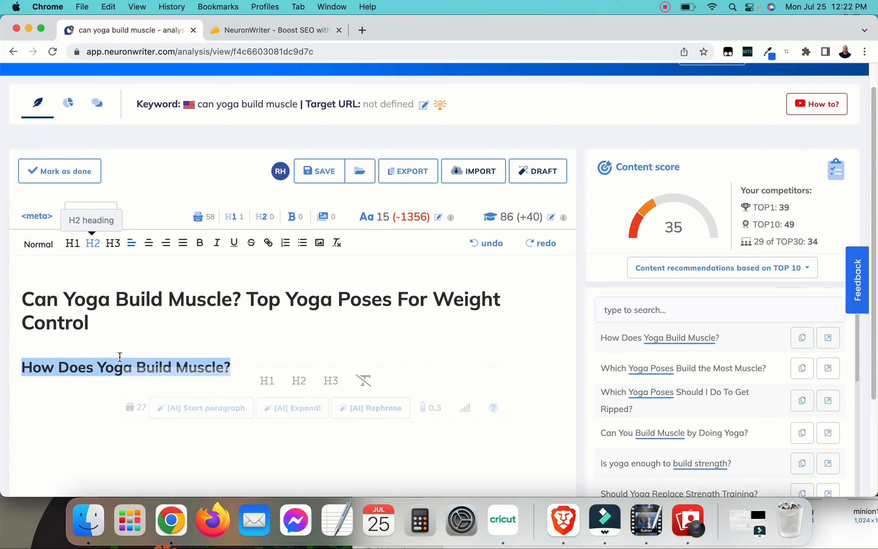
click(239, 369)
key(Return)
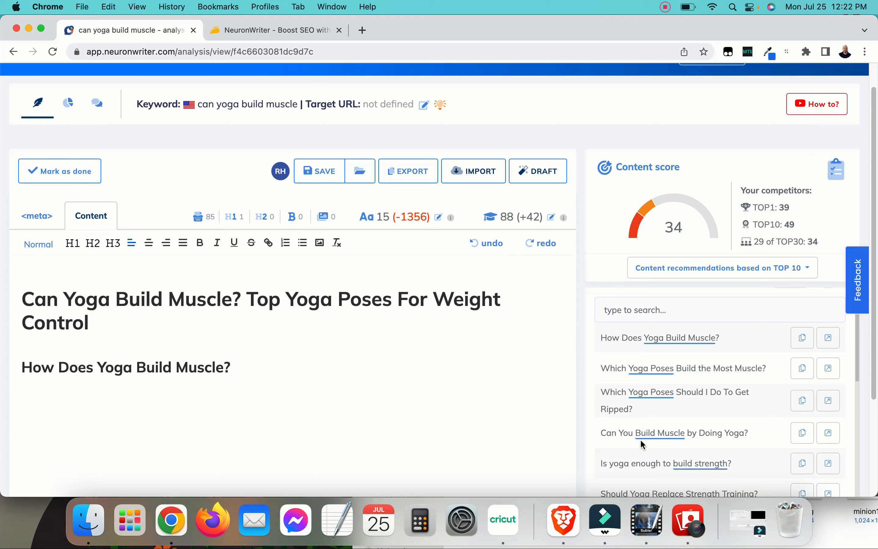
Add the competitor heading "Is yoga enough to build strength?" further down as an H2, followed by a new paragraph.
scroll(689, 435, down, 3)
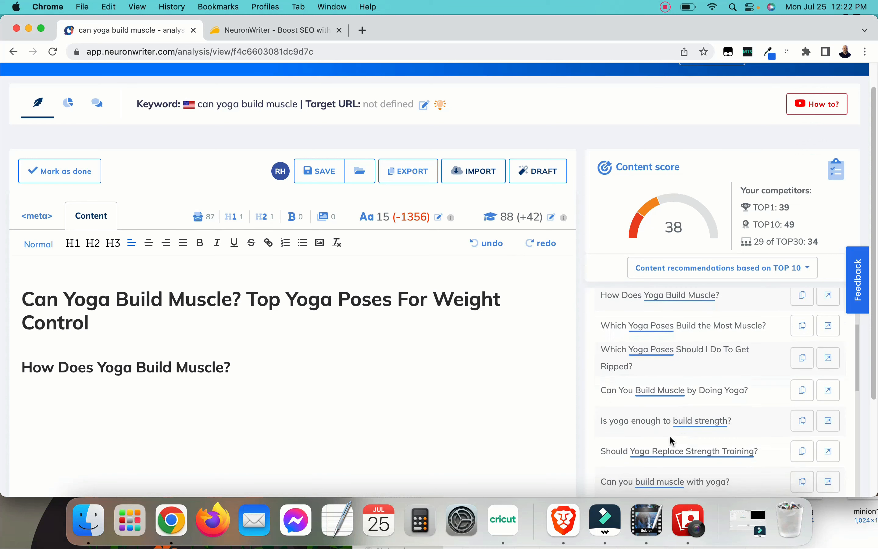
click(802, 420)
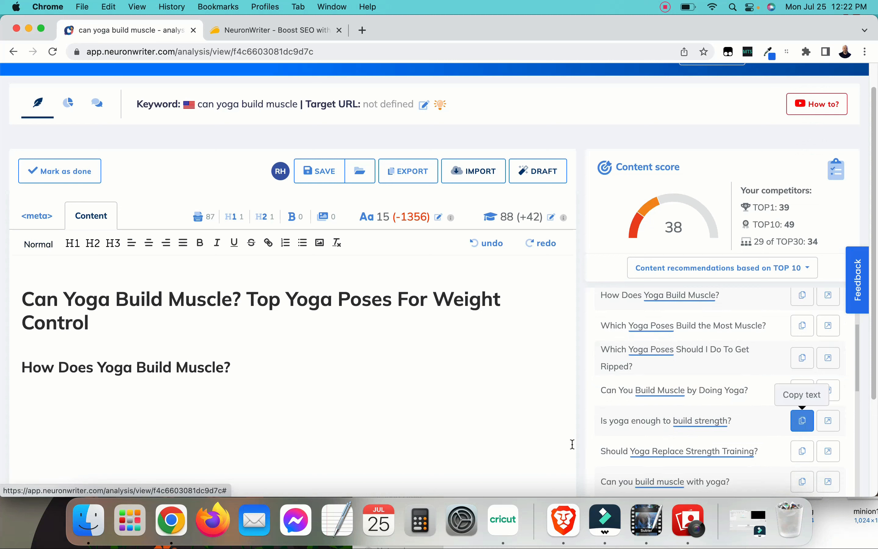
click(149, 409)
key(super+v)
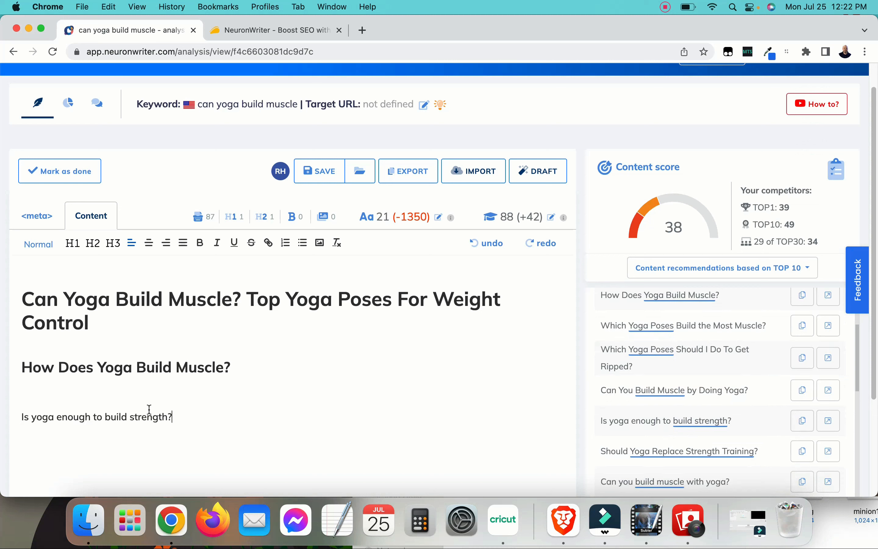
drag(181, 417, 21, 417)
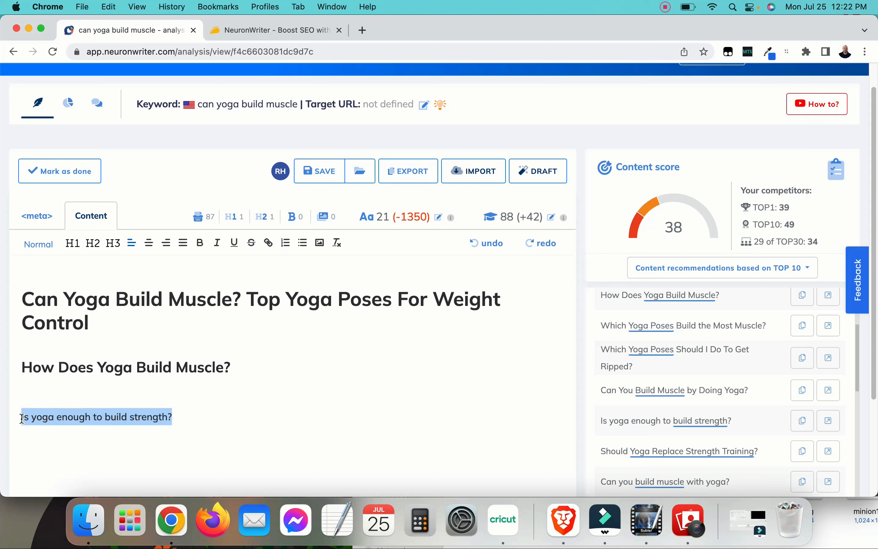
click(92, 243)
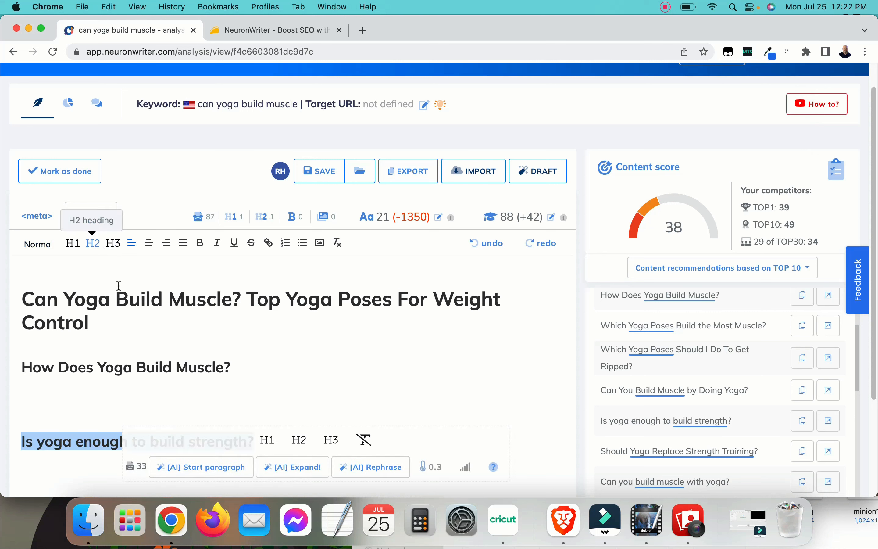
click(275, 444)
key(Return)
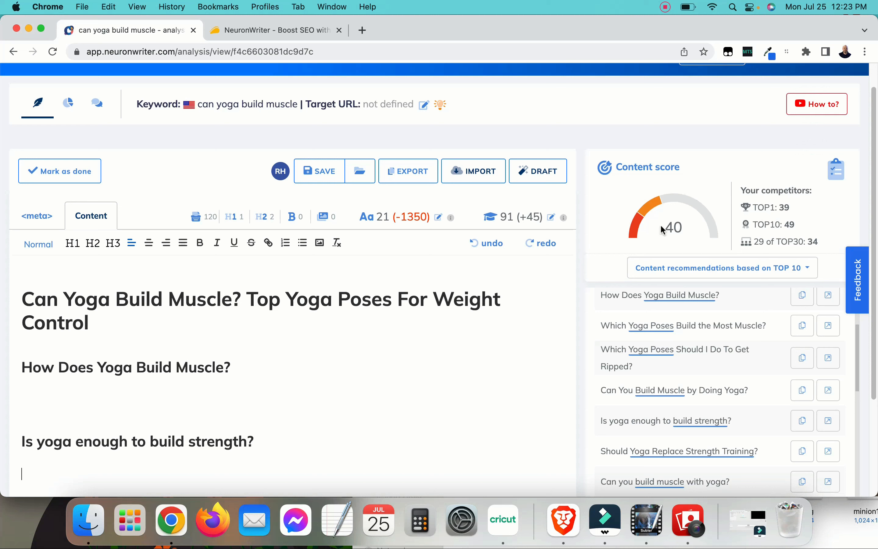
Copy the competitor heading "The Conclusion – Does Yoga Build Muscle?" into the paragraph below the "Is yoga enough to build strength?" heading.
scroll(705, 379, down, 3)
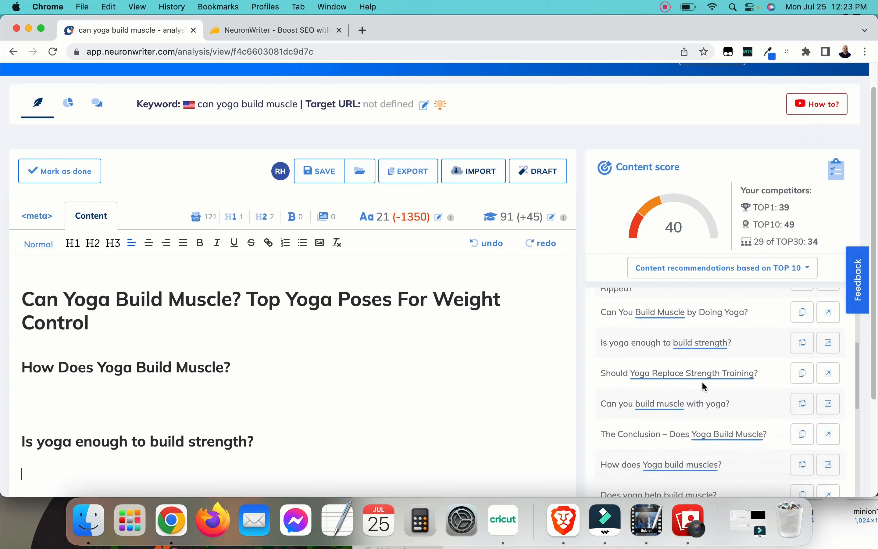
scroll(701, 380, down, 2)
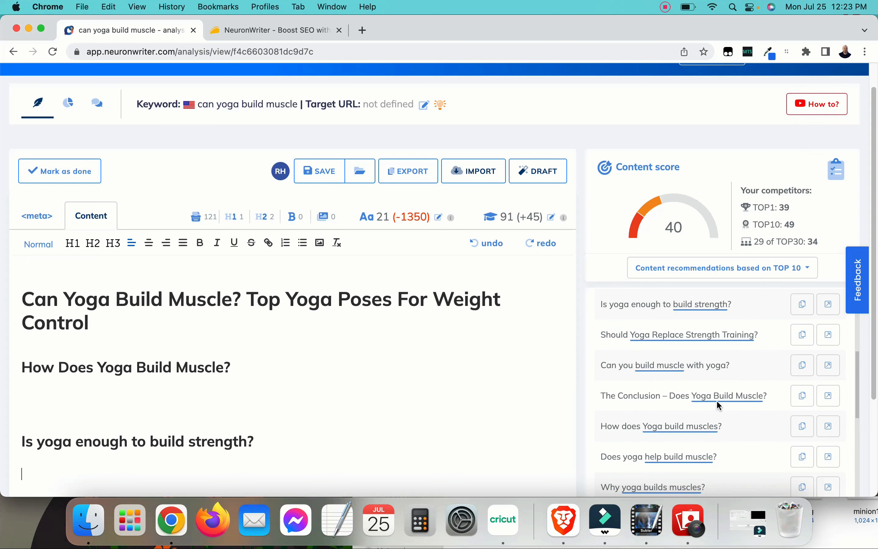
click(802, 395)
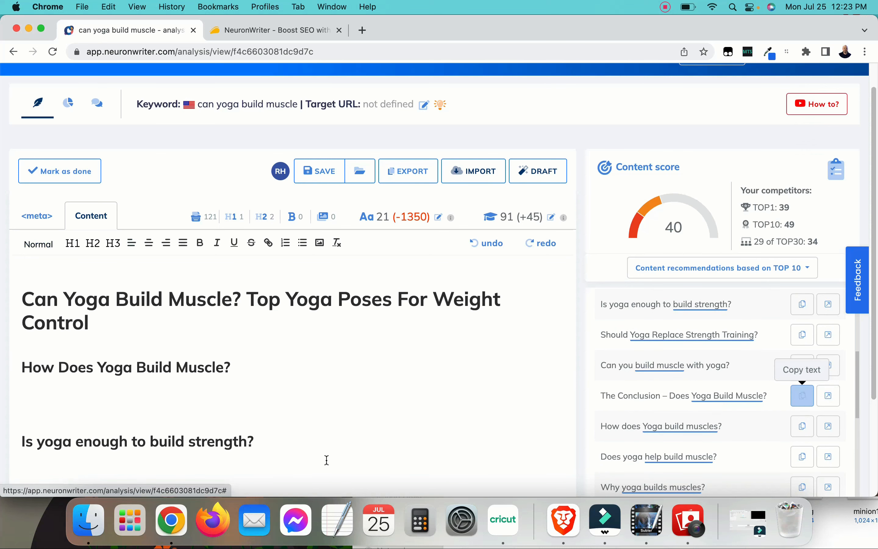
scroll(319, 457, down, 2)
click(121, 434)
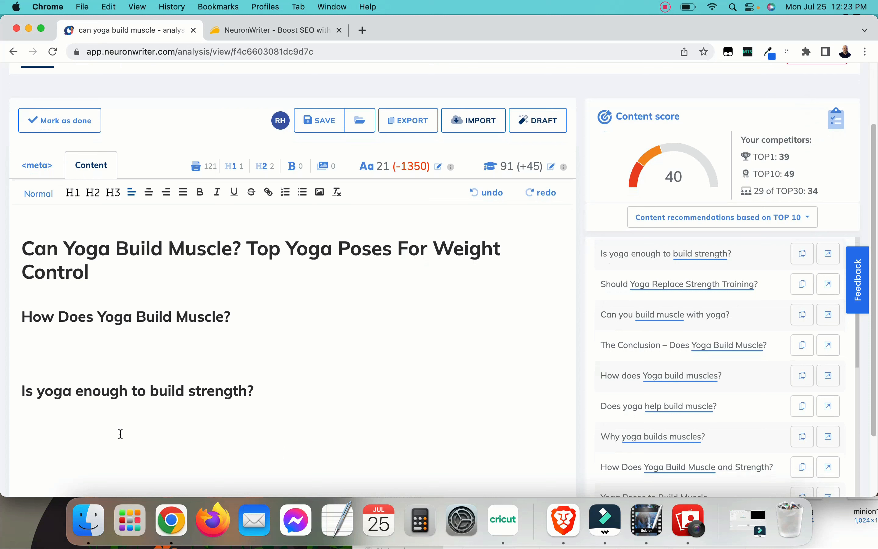
key(super+v)
Insert "Really" before "Build" in the conclusion line and format the line as an H2 heading.
click(151, 422)
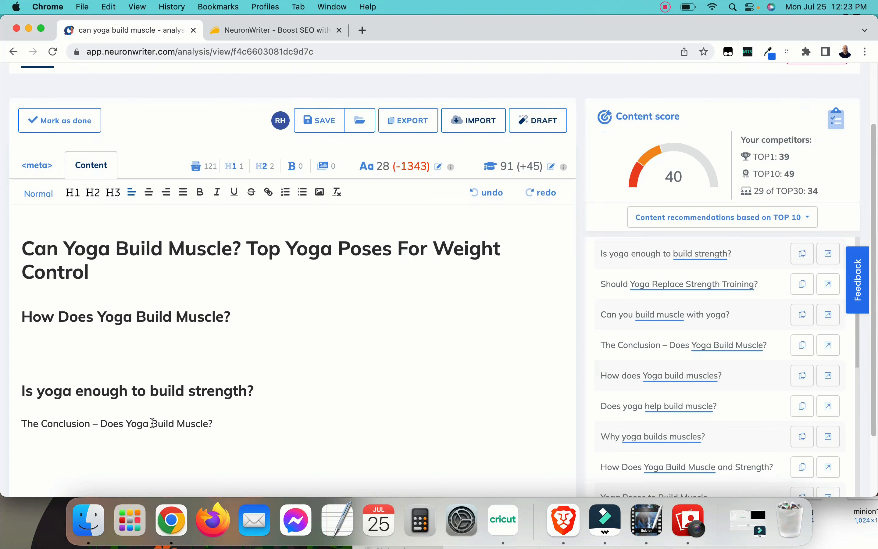
text(Really)
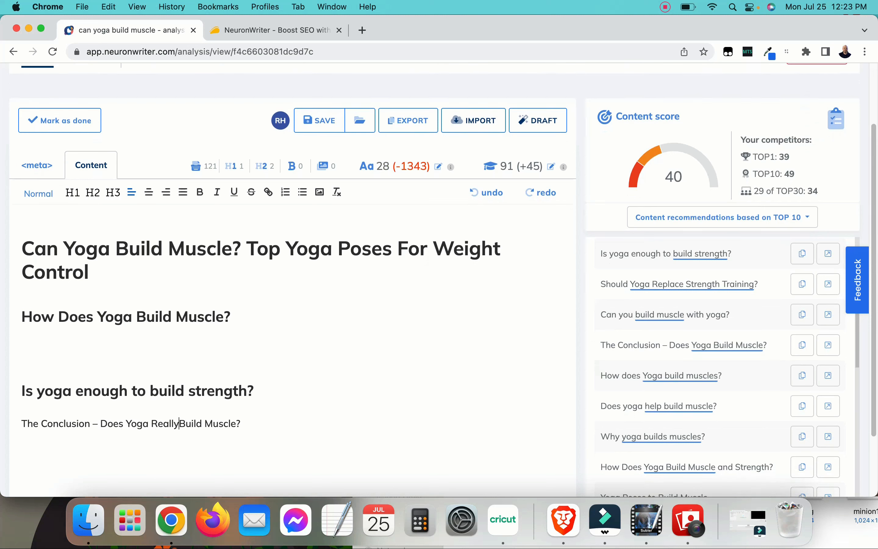
drag(245, 424, 21, 423)
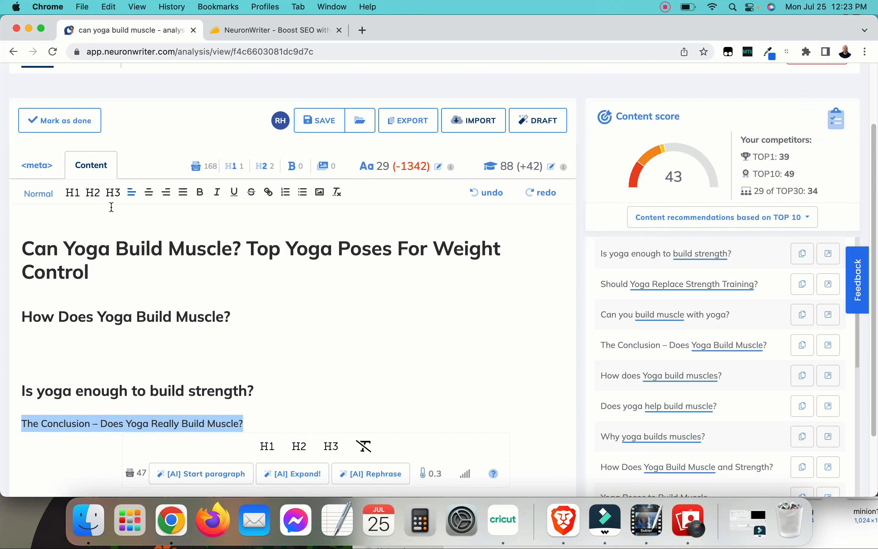
click(93, 192)
click(421, 459)
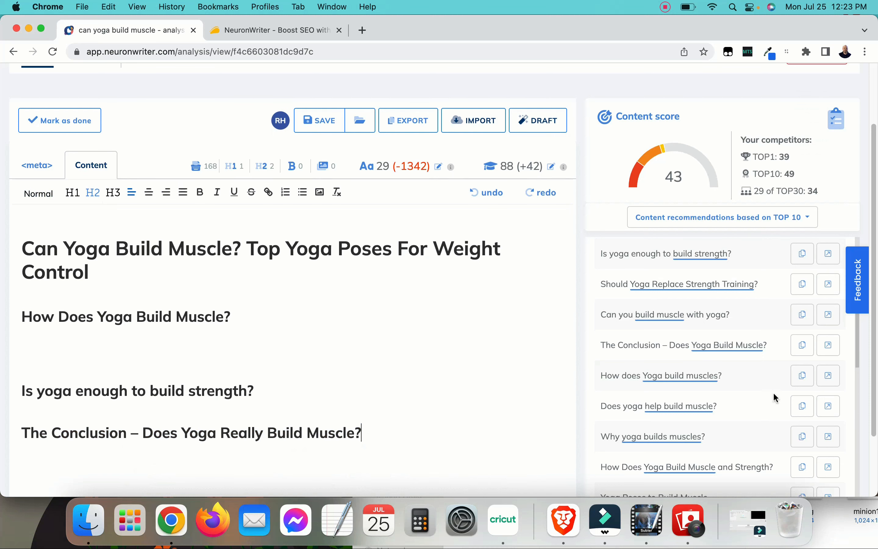
Add the competitor heading "Benefits of Building Muscle Through Yoga" as an H2 on a new line directly above the conclusion heading.
scroll(747, 406, down, 2)
scroll(746, 406, down, 3)
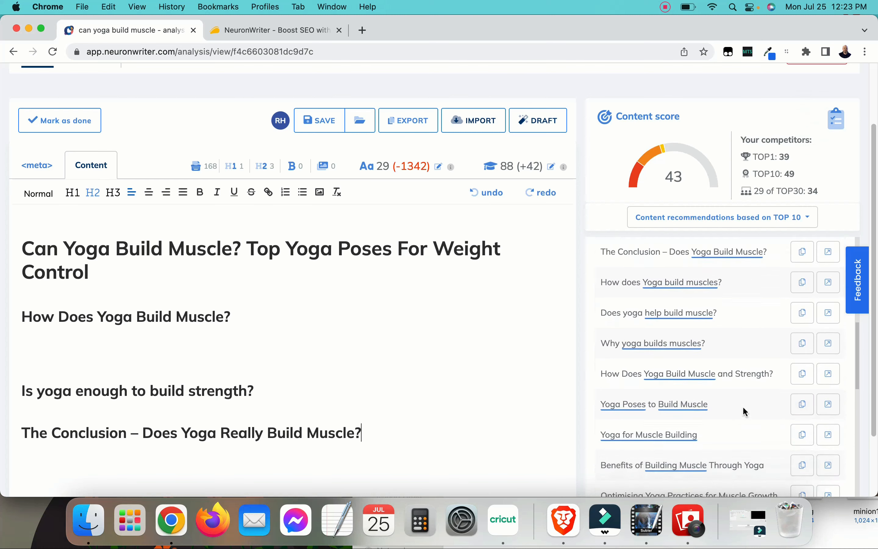
scroll(743, 409, down, 2)
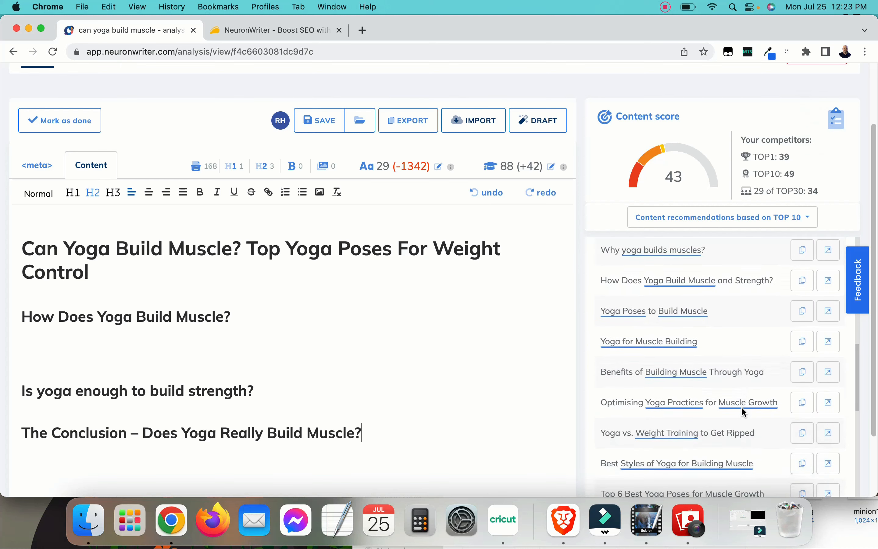
click(258, 390)
key(Return)
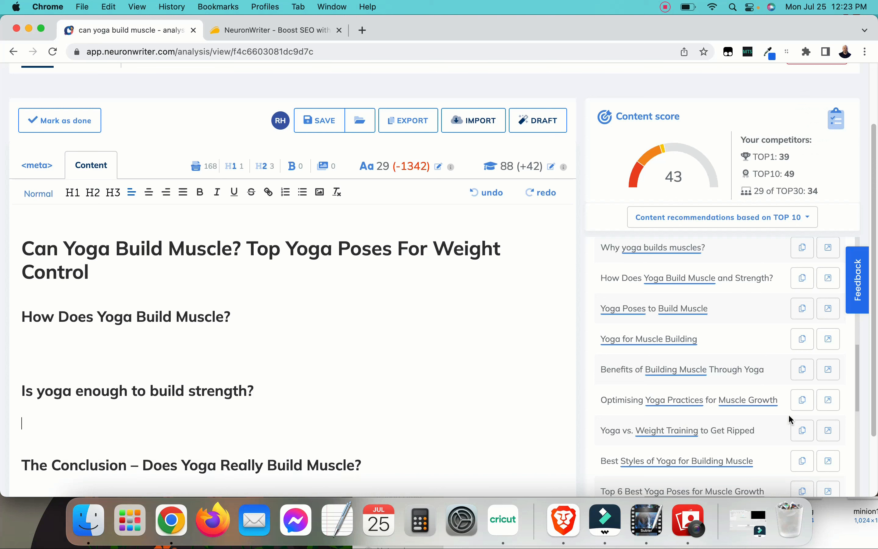
click(801, 369)
click(60, 423)
key(cmd+v)
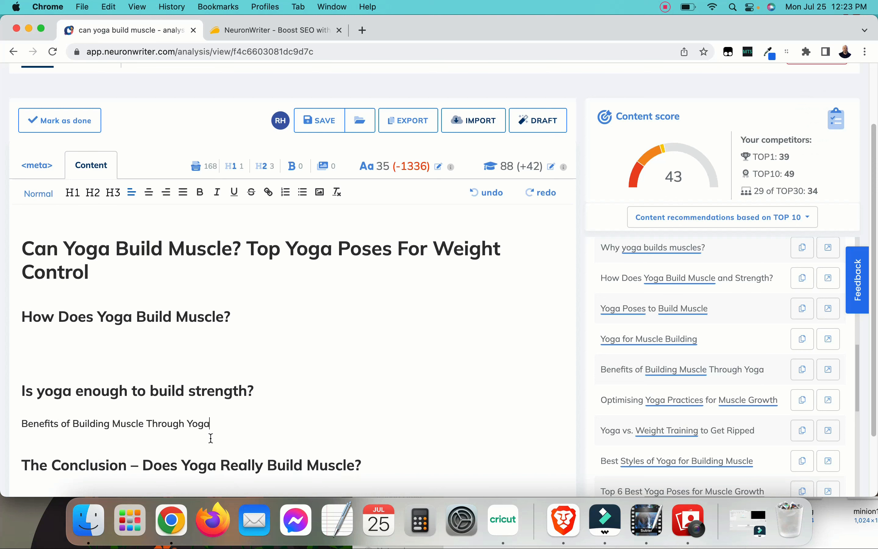
drag(210, 423, 15, 422)
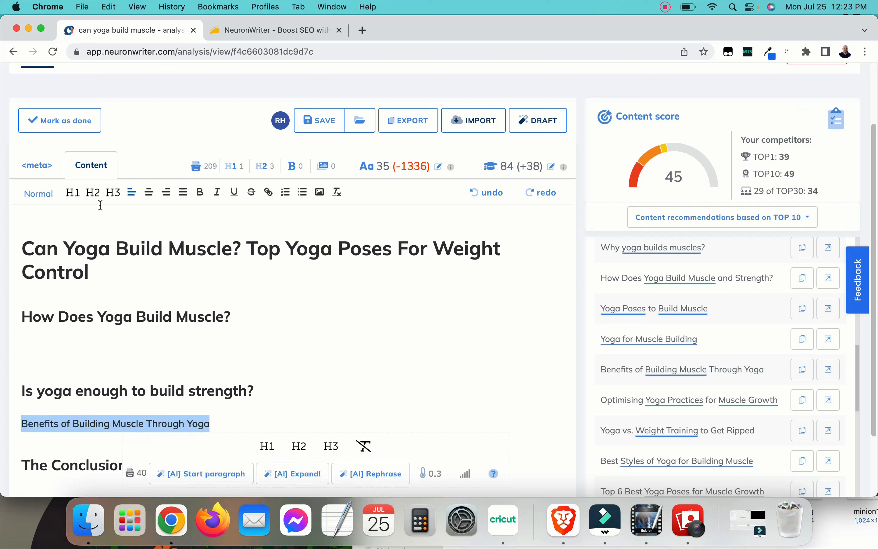
click(93, 192)
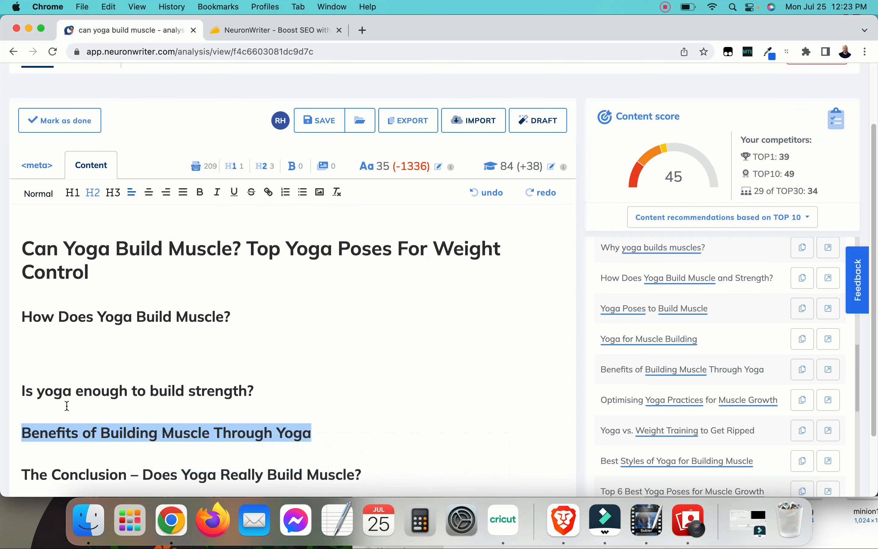
click(347, 429)
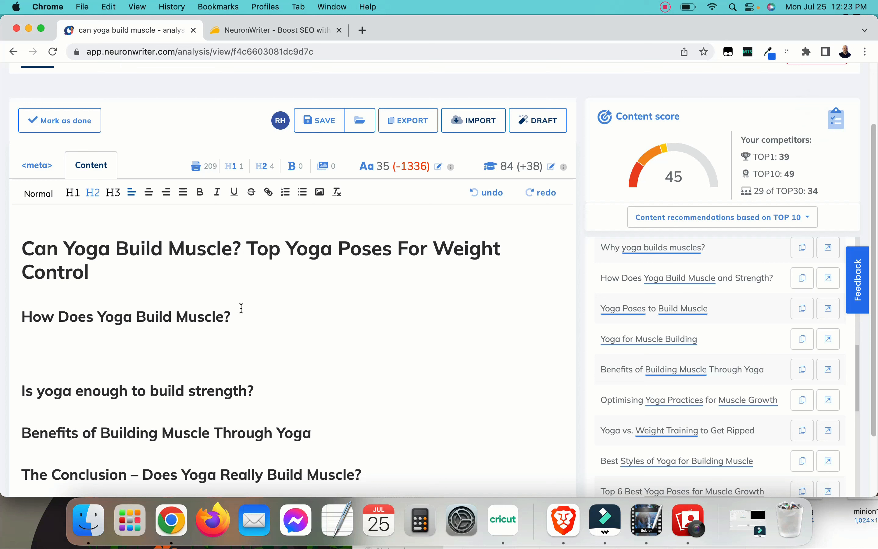
Browse the suggested questions to answer and the content terms recommended for the article.
scroll(666, 342, up, 5)
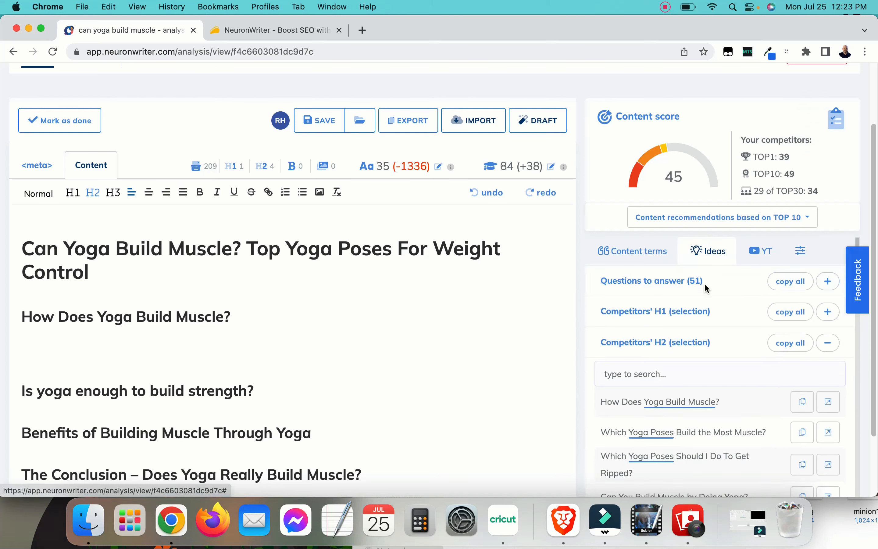
click(827, 281)
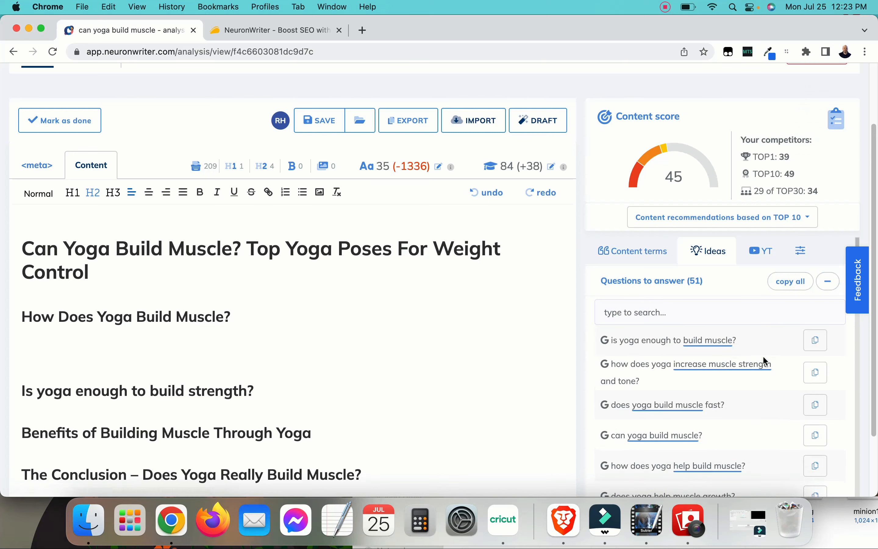
scroll(743, 359, down, 10)
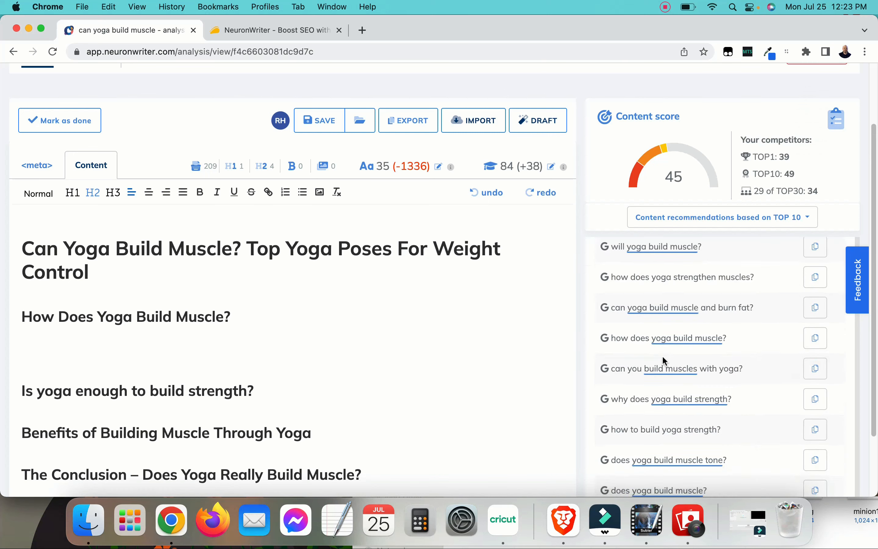
scroll(663, 358, down, 5)
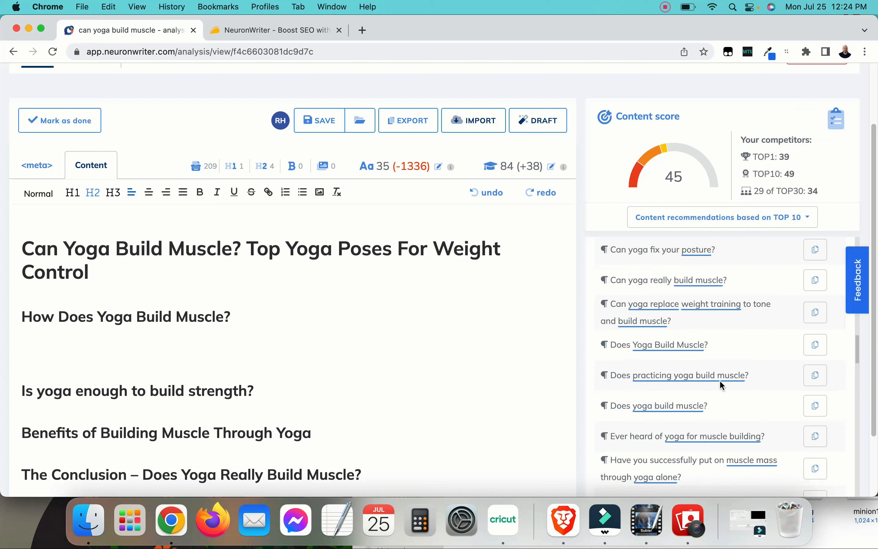
scroll(716, 378, up, 5)
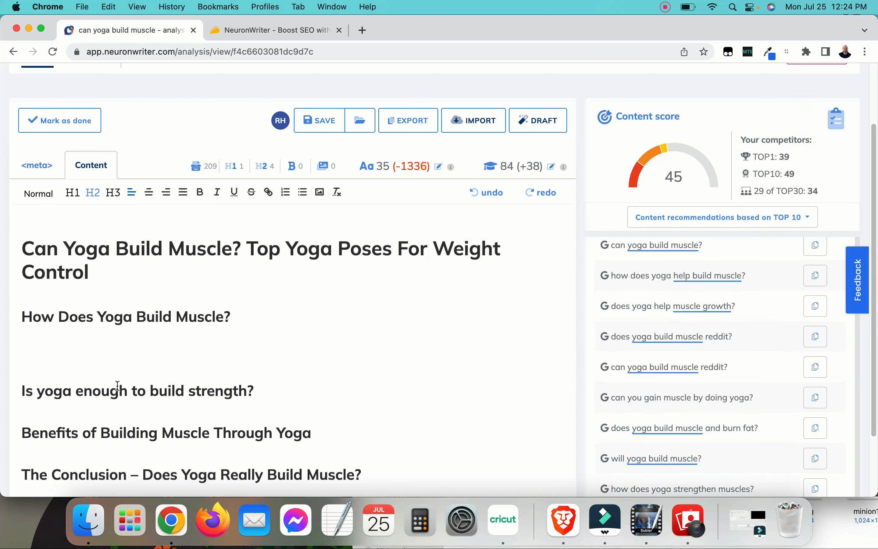
scroll(670, 334, up, 5)
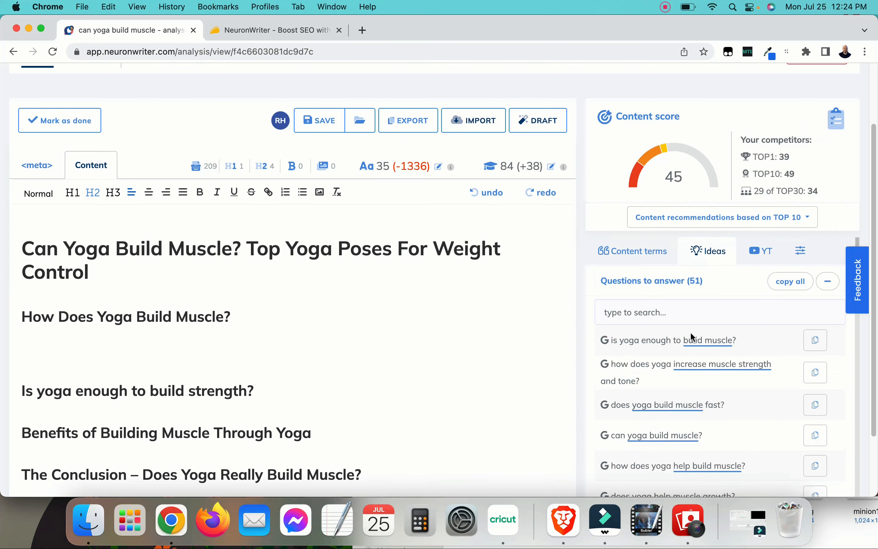
click(646, 251)
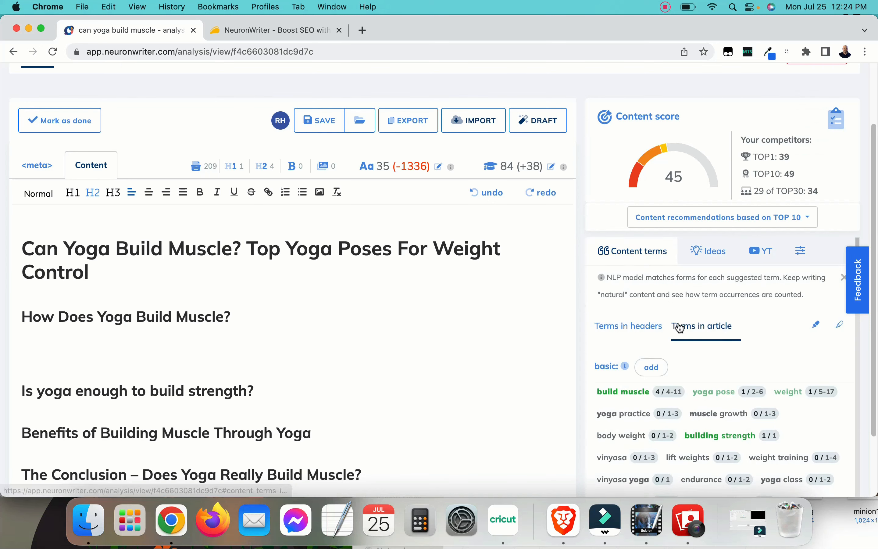
scroll(680, 330, down, 10)
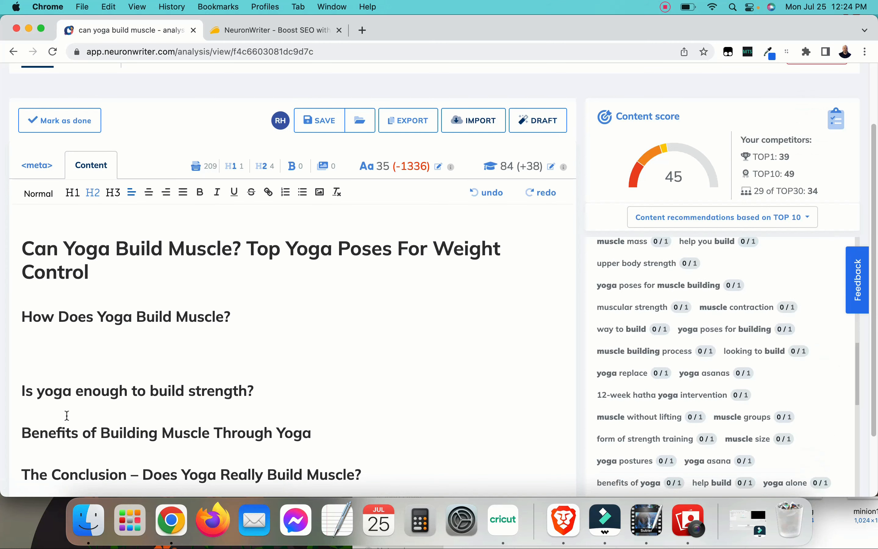
click(60, 340)
drag(249, 318, 20, 322)
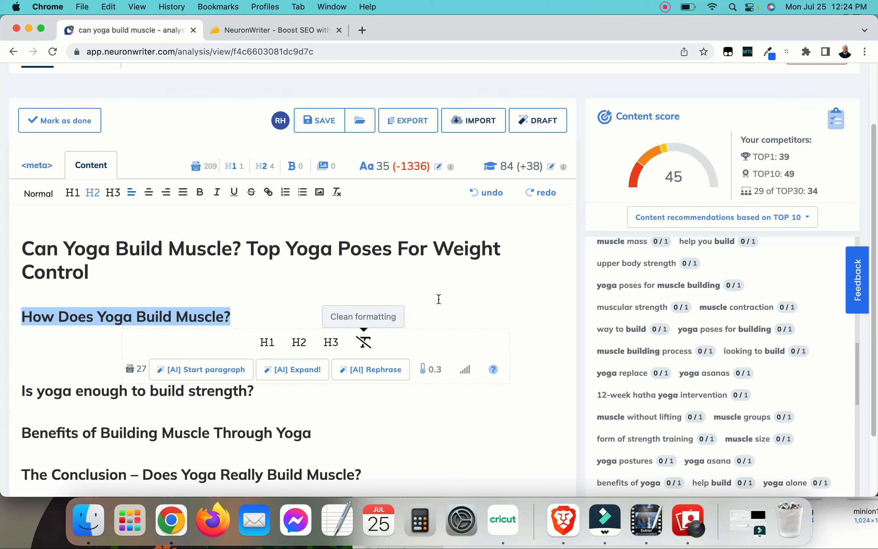
scroll(697, 319, up, 5)
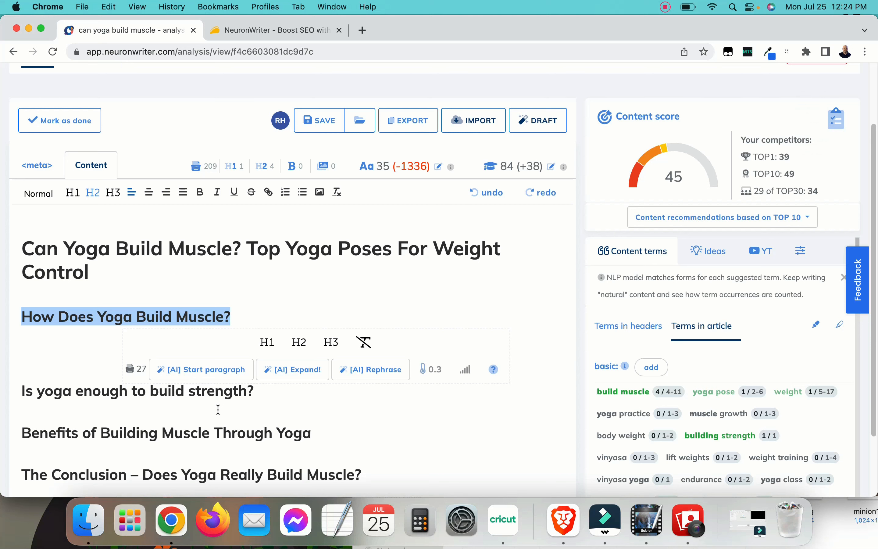
scroll(217, 408, down, 2)
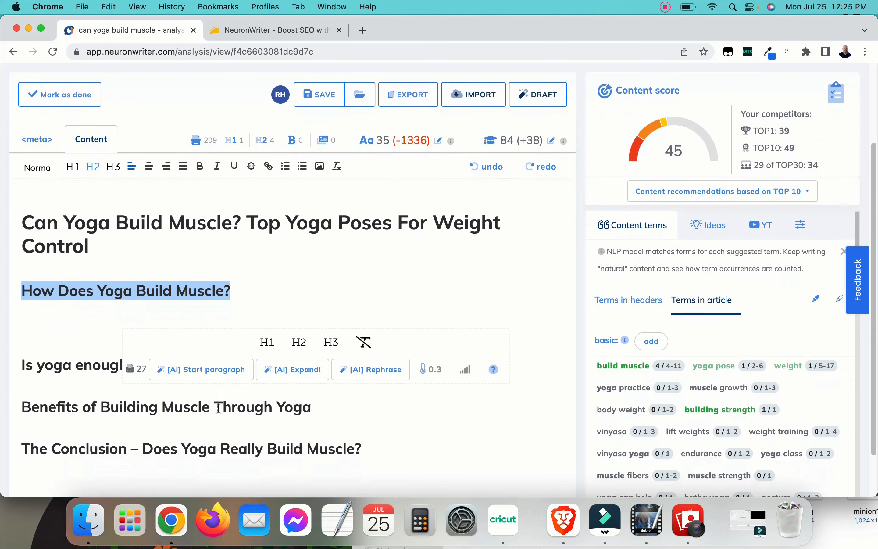
scroll(216, 406, down, 1)
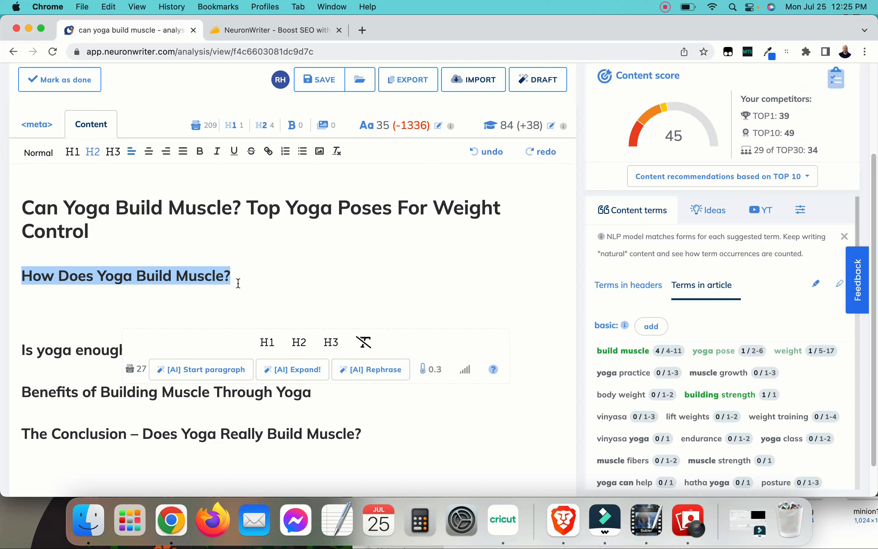
click(214, 373)
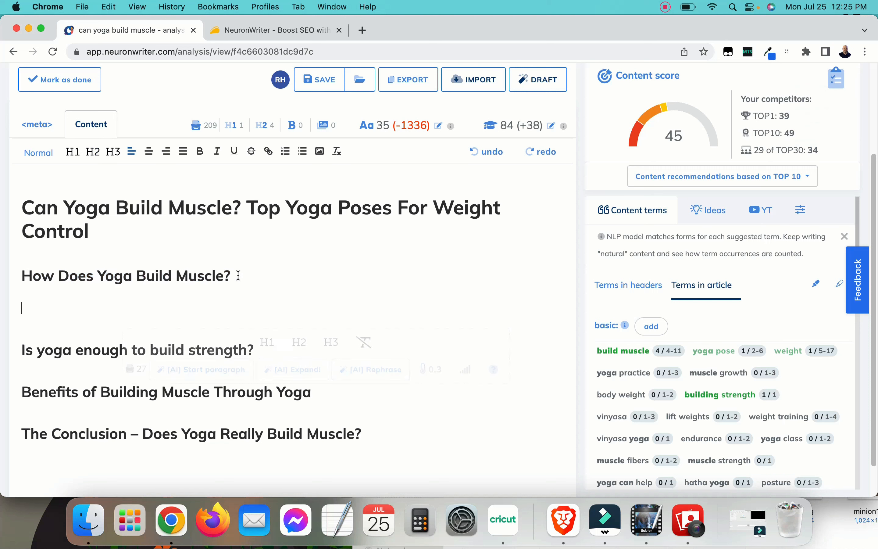
Insert an AI-generated paragraph under the heading "How Does Yoga Build Muscle?" and remove the blank line above the paragraph.
drag(238, 276, 22, 278)
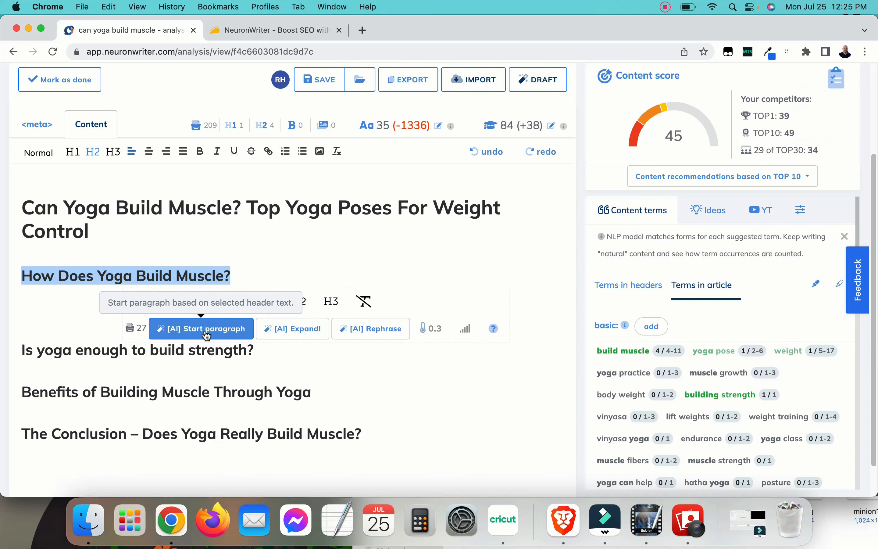
click(206, 336)
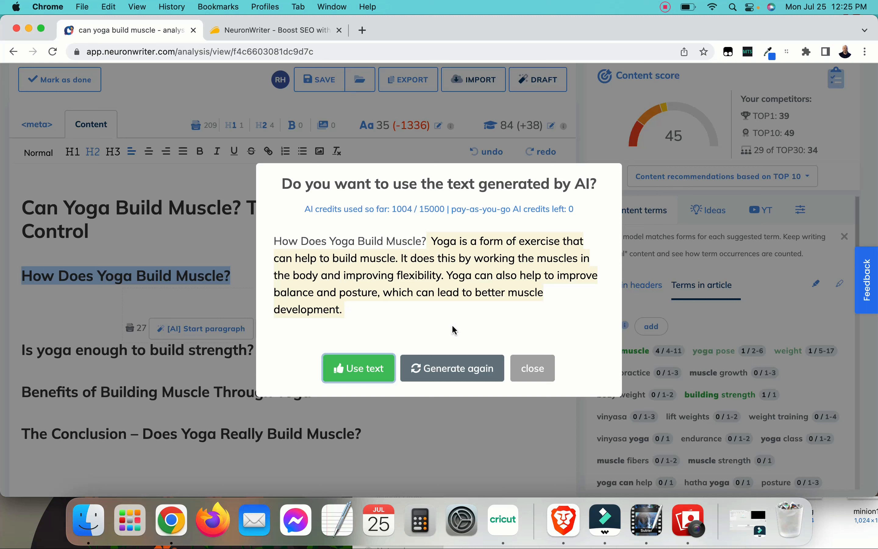
click(368, 367)
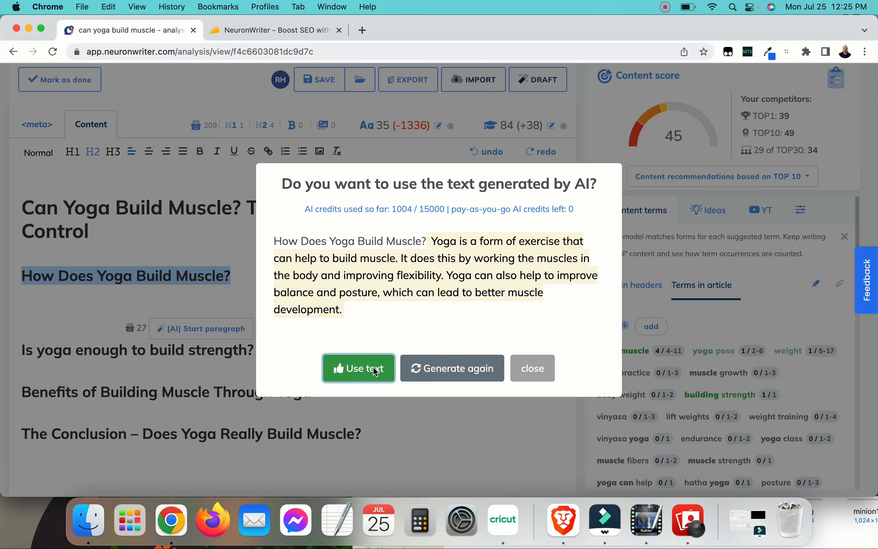
click(21, 325)
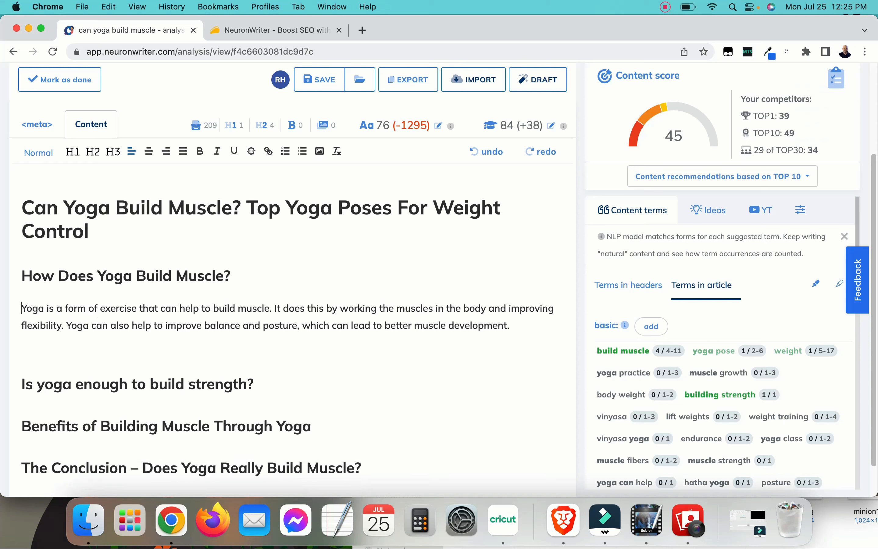
key(BackSpace)
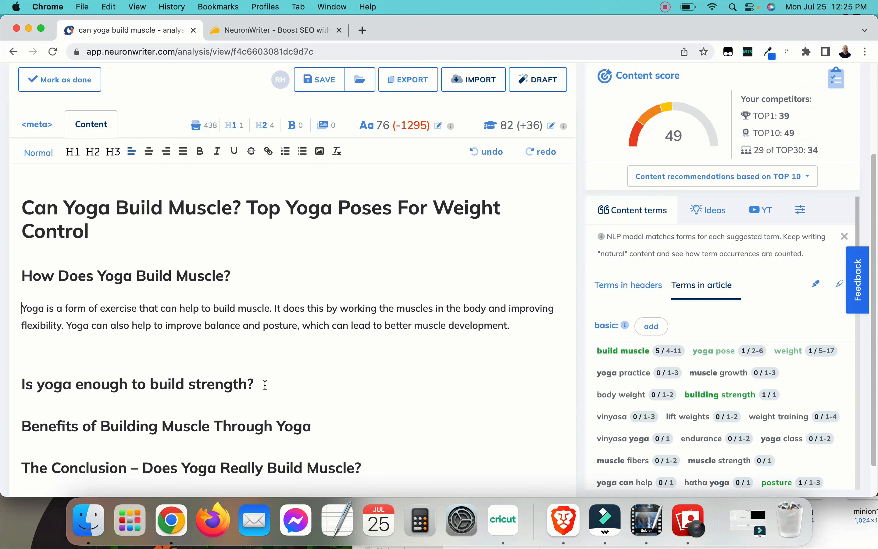
Insert an AI-generated paragraph under "Is yoga enough to build strength?" and remove the blank lines above and below that heading.
drag(263, 384, 22, 388)
click(176, 436)
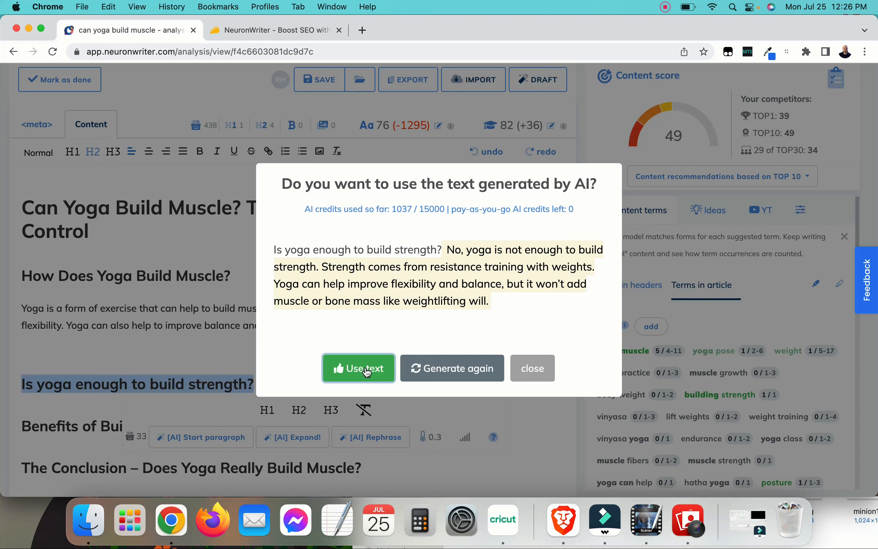
click(374, 378)
scroll(288, 390, down, 2)
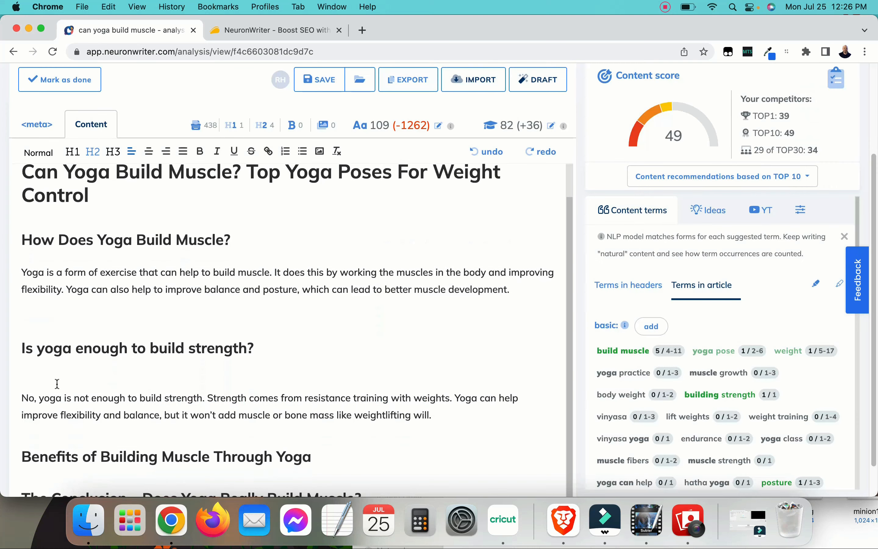
click(21, 398)
key(BackSpace)
click(22, 364)
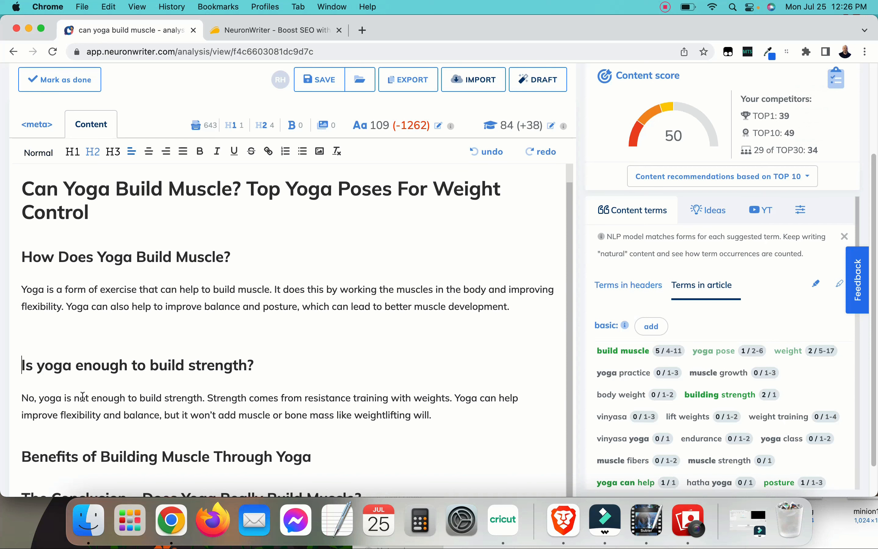
key(BackSpace)
Insert an AI-generated paragraph under "Benefits of Building Muscle Through Yoga" and remove the blank line between the heading and the text.
scroll(108, 384, down, 2)
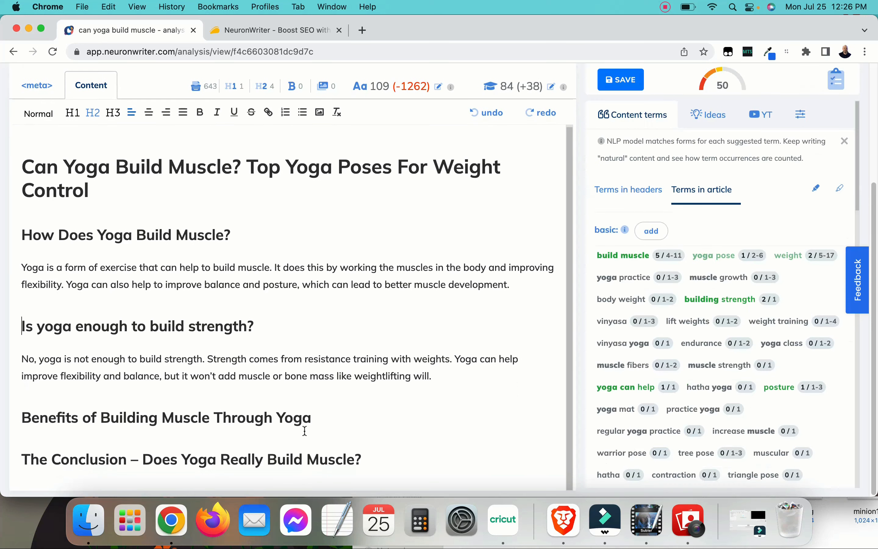
drag(314, 417, 21, 418)
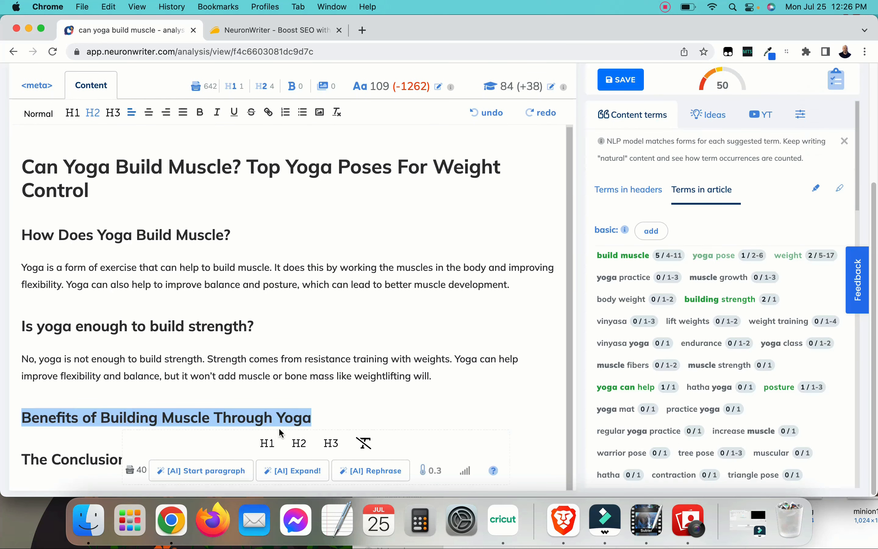
click(189, 470)
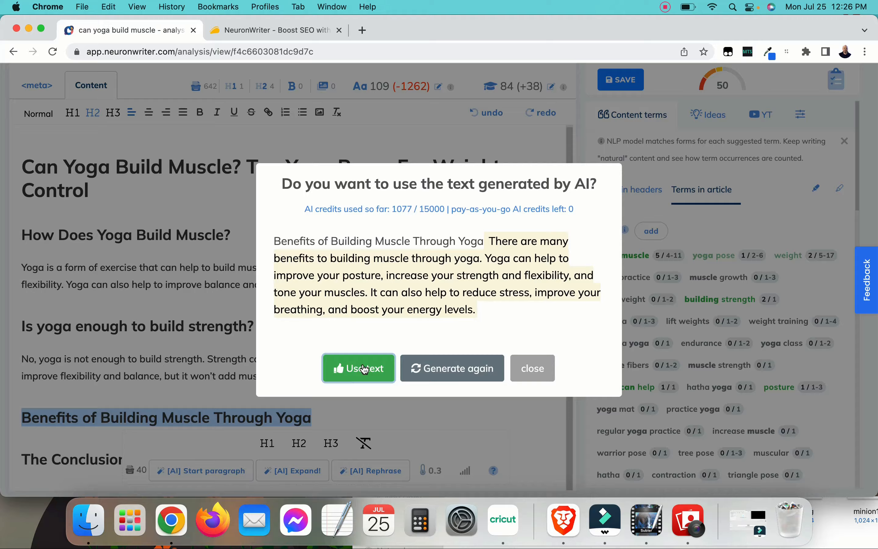
click(362, 367)
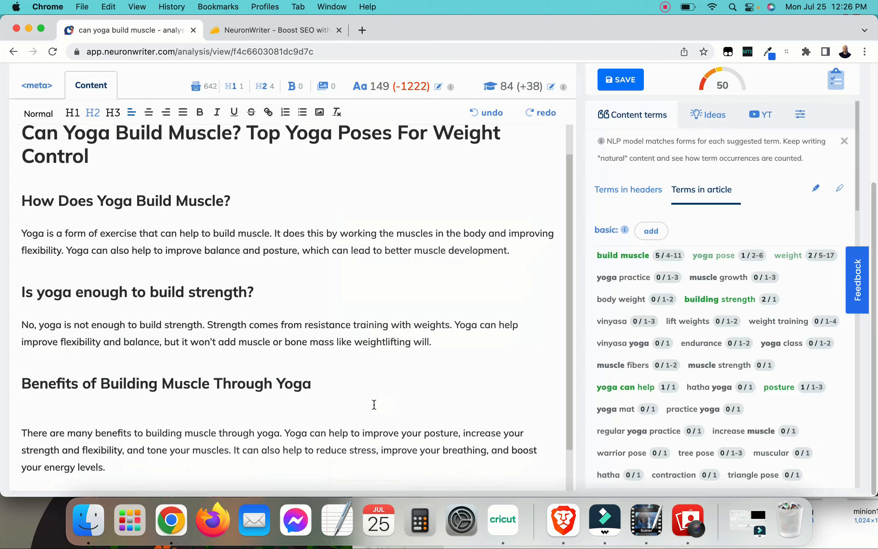
scroll(282, 400, down, 3)
key(BackSpace)
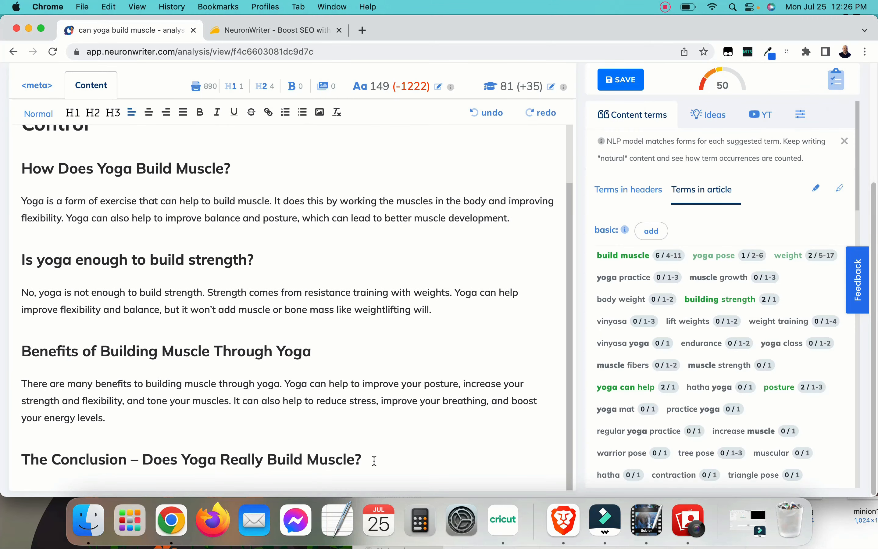
drag(373, 460, 16, 458)
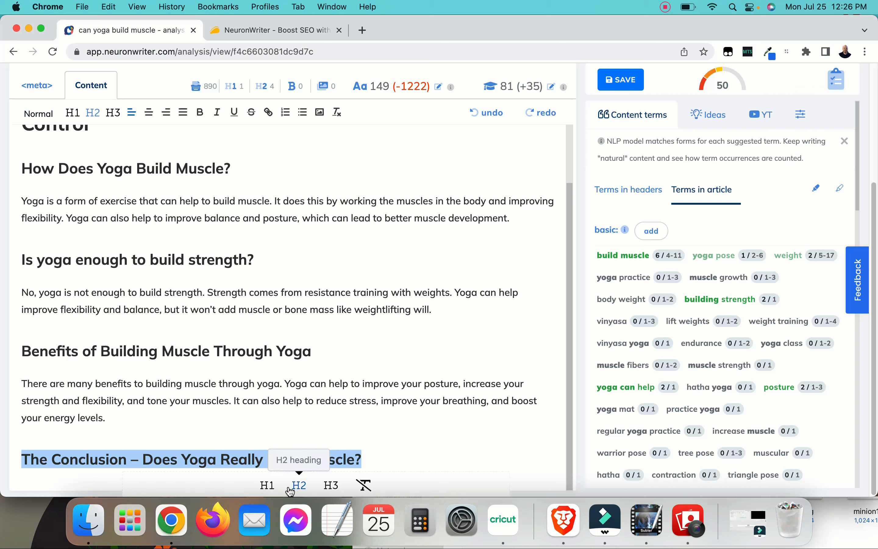
click(399, 459)
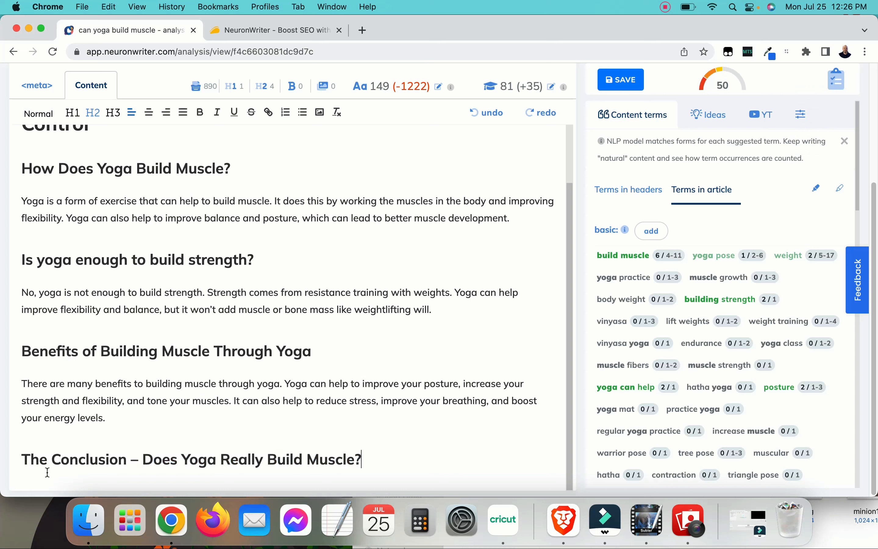
drag(360, 457, 18, 458)
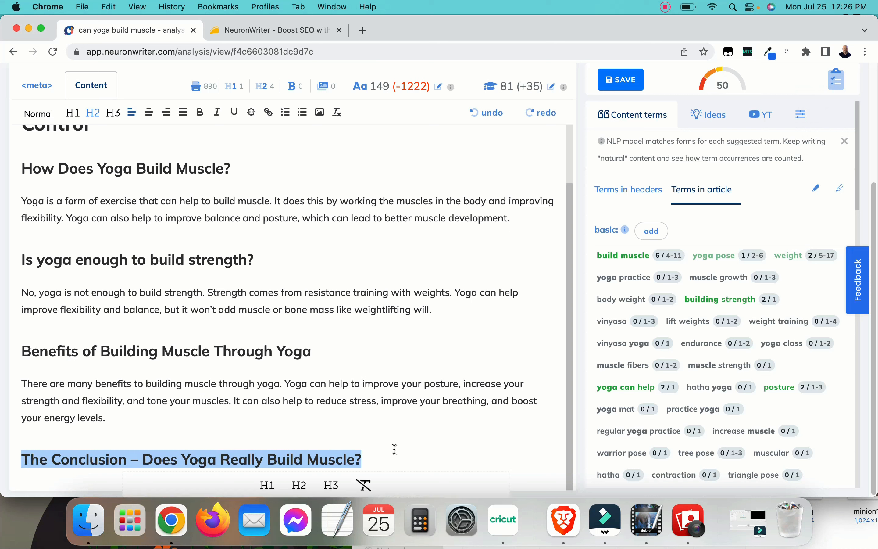
drag(311, 351, 10, 355)
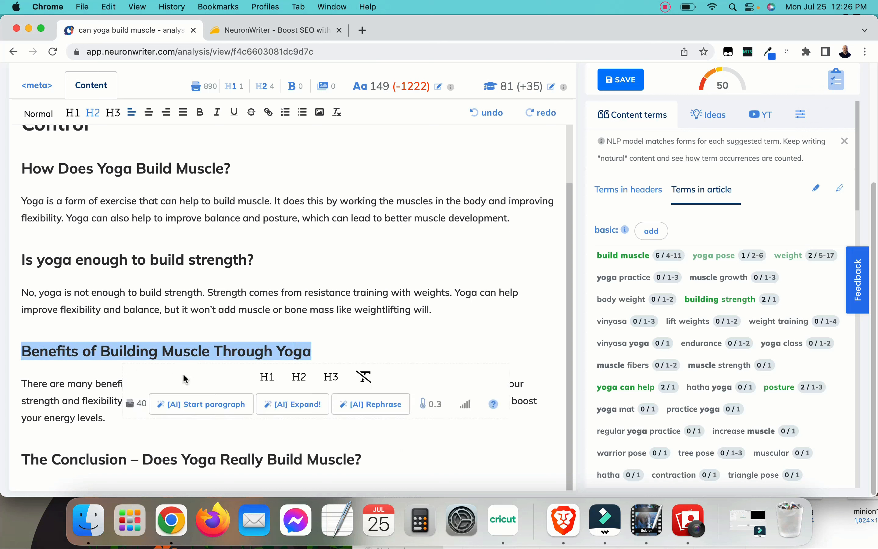
click(364, 354)
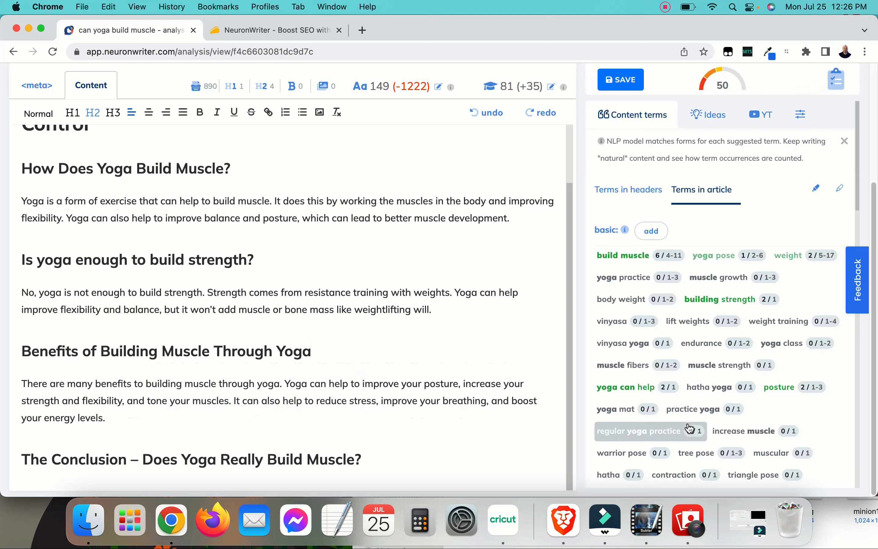
scroll(653, 431, down, 10)
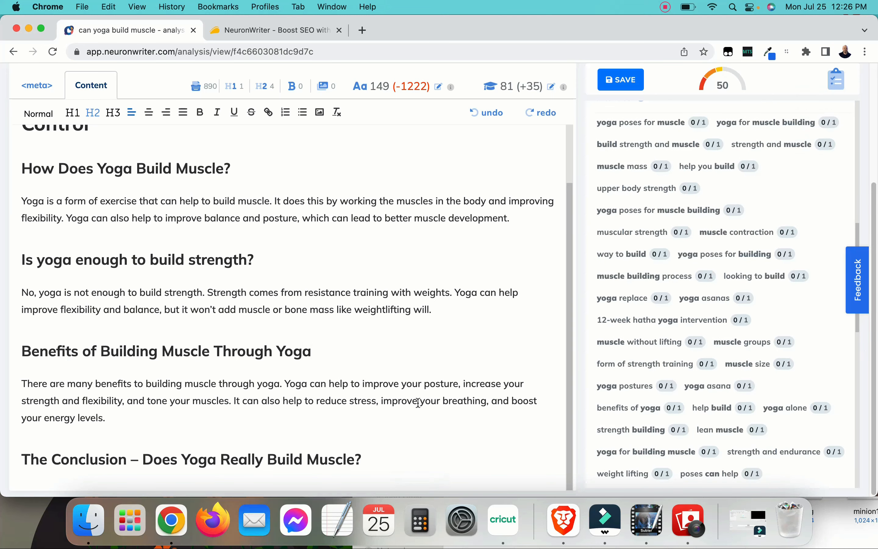
Insert an AI-generated paragraph under "The Conclusion – Does Yoga Really Build Muscle?" and remove the blank line above the paragraph.
click(375, 454)
key(Return)
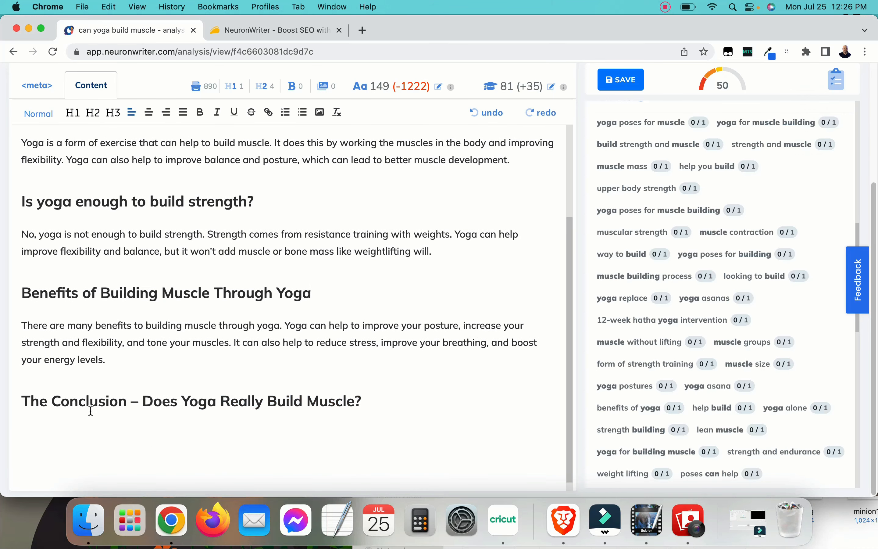
triple_click(90, 410)
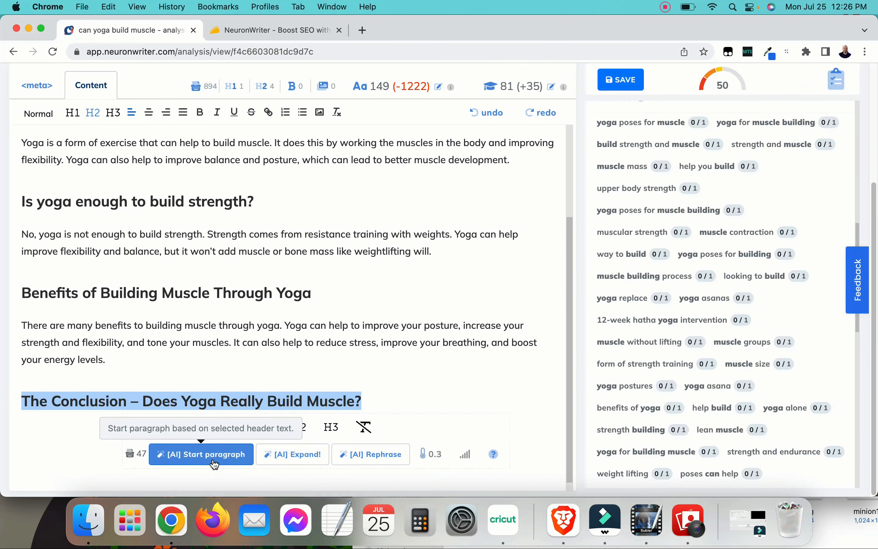
click(214, 454)
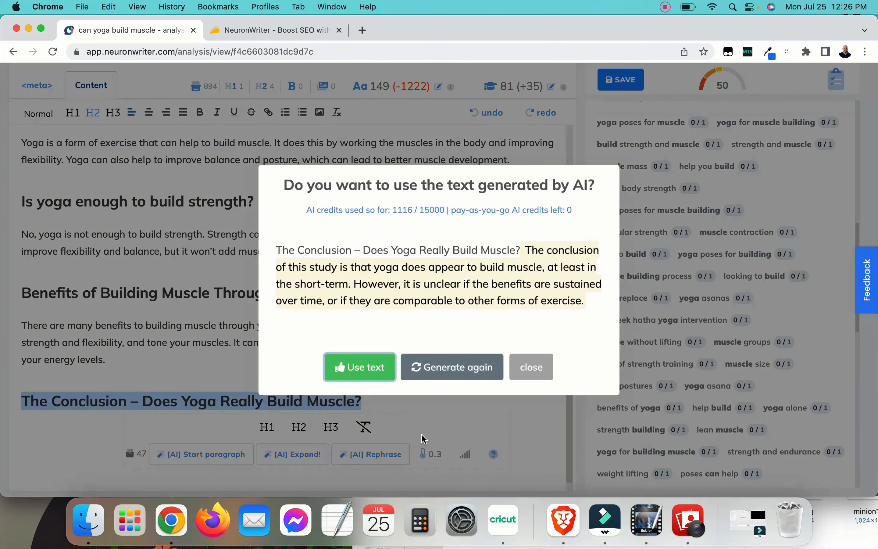
click(363, 368)
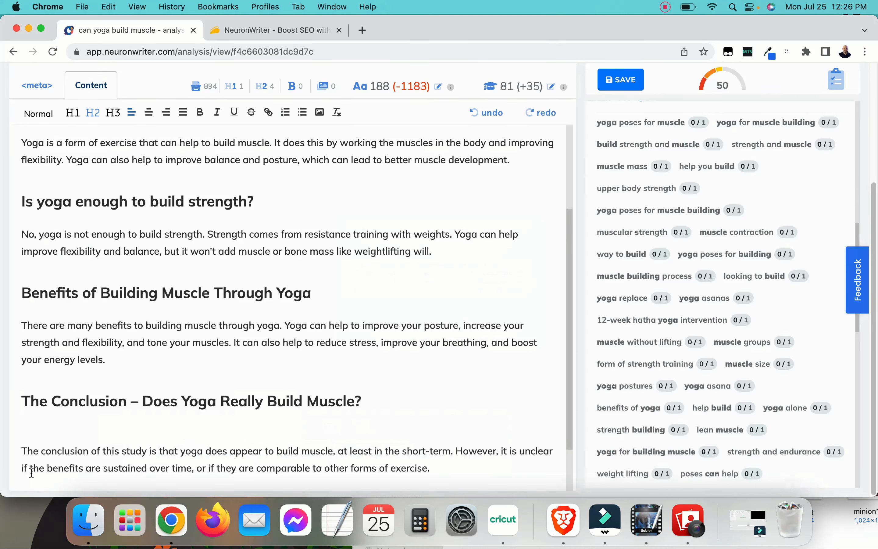
click(22, 452)
key(BackSpace)
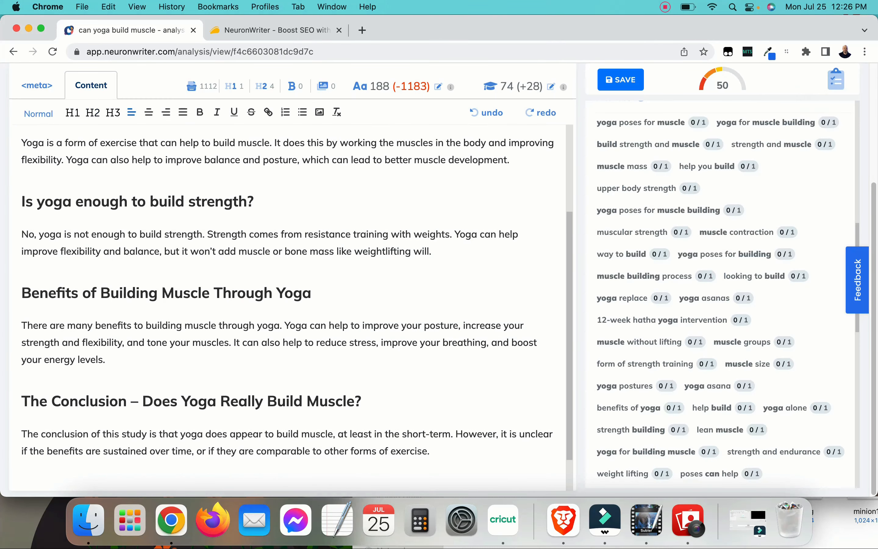
Try to expand the entire paragraph under "How Does Yoga Build Muscle?" with AI.
click(439, 456)
scroll(471, 401, up, 3)
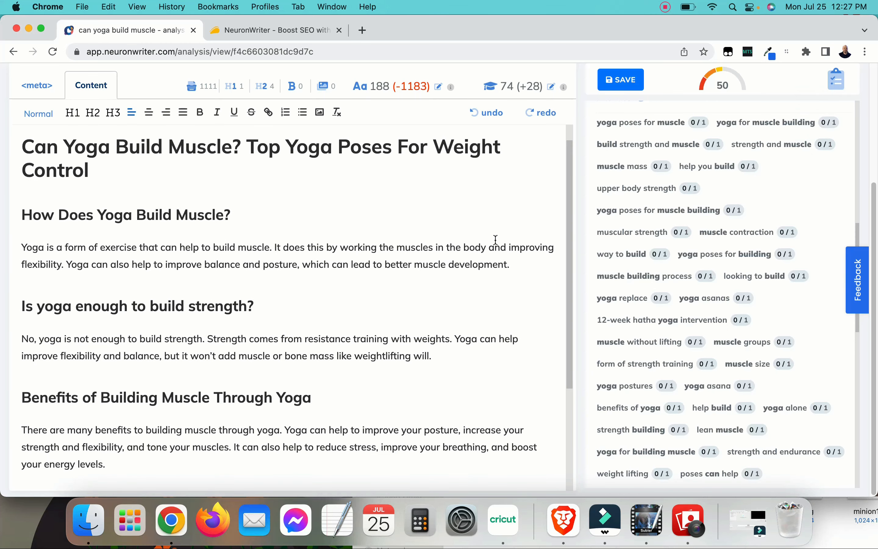
drag(518, 268, 23, 254)
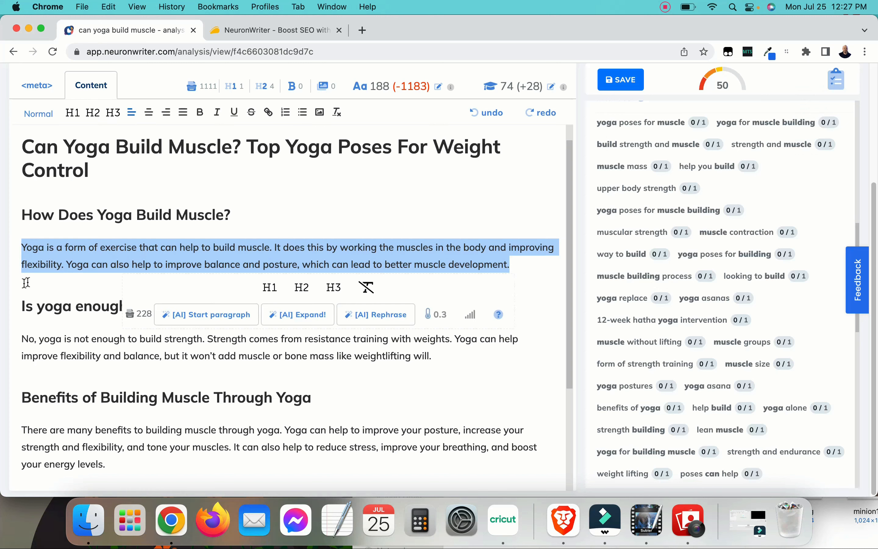
click(311, 324)
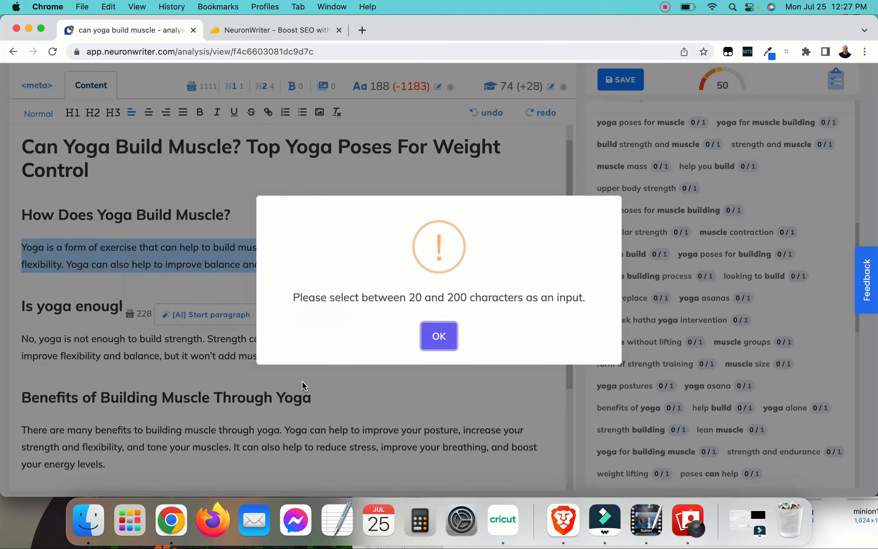
click(440, 341)
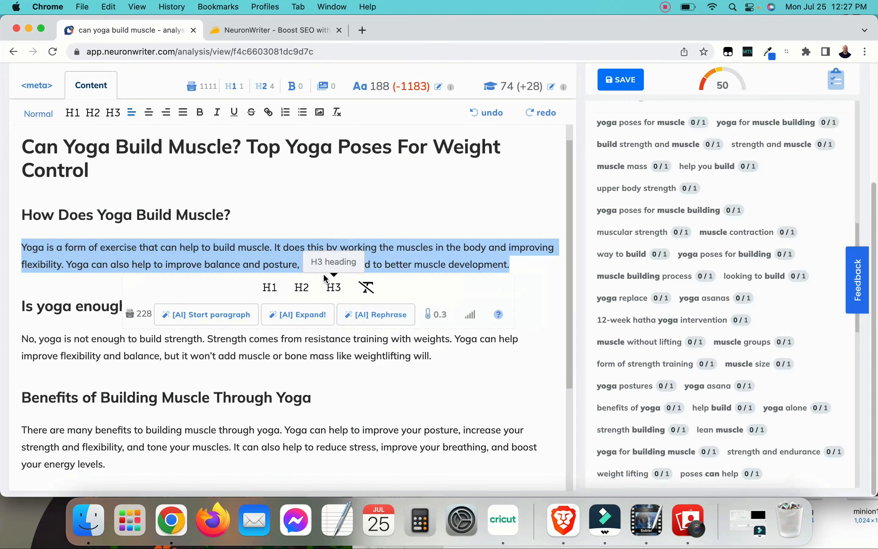
click(320, 263)
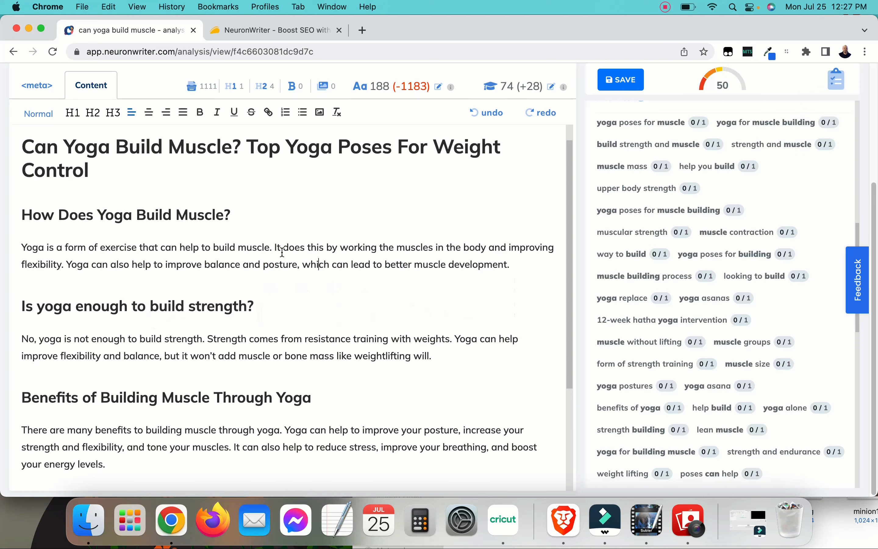
Expand the last two sentences under "How Does Yoga Build Muscle?" with AI and use the generated text.
drag(275, 247, 538, 270)
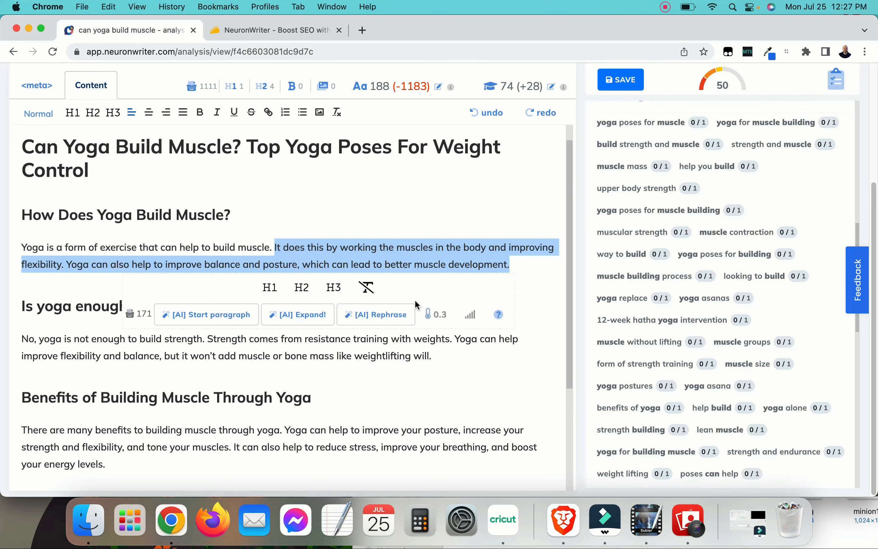
click(297, 319)
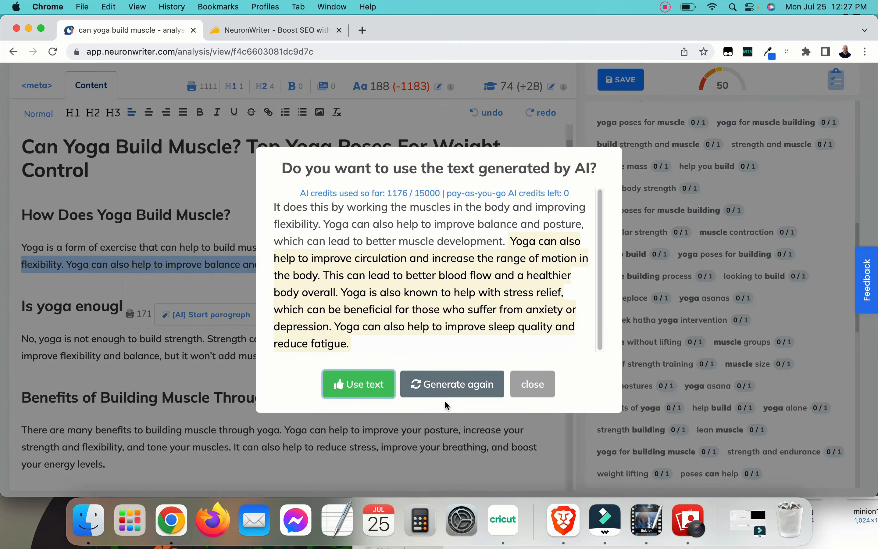
click(370, 392)
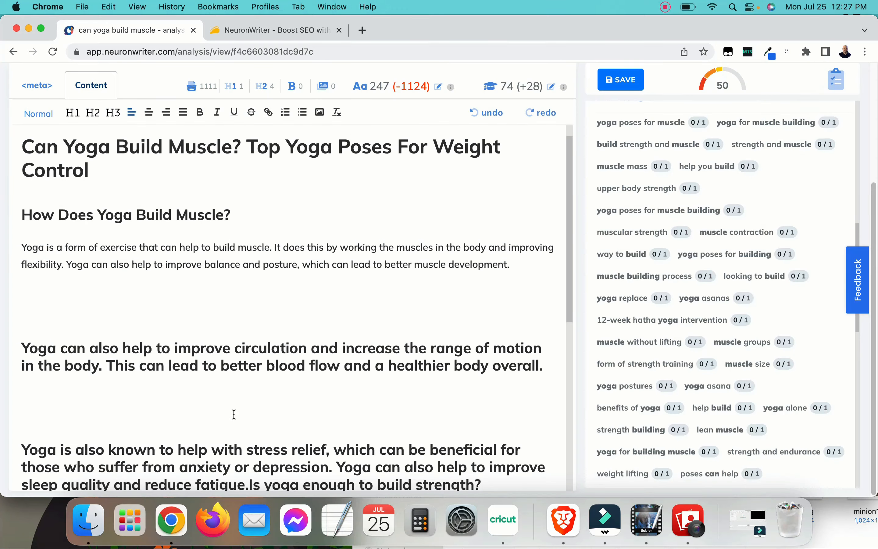
Format the heading-styled text from "Yoga can also help to improve circulation" through "Is yoga enough to build strength?" as normal text.
scroll(234, 414, down, 4)
drag(498, 350, 11, 212)
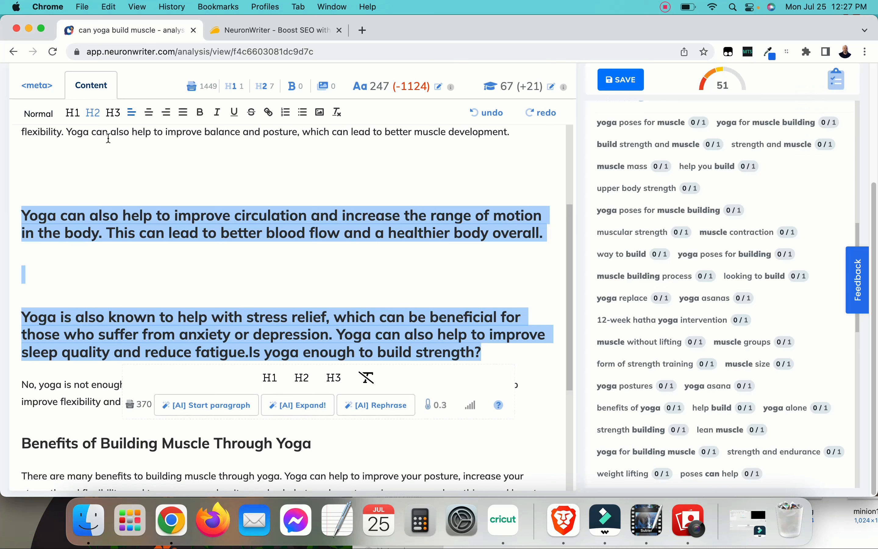
click(40, 114)
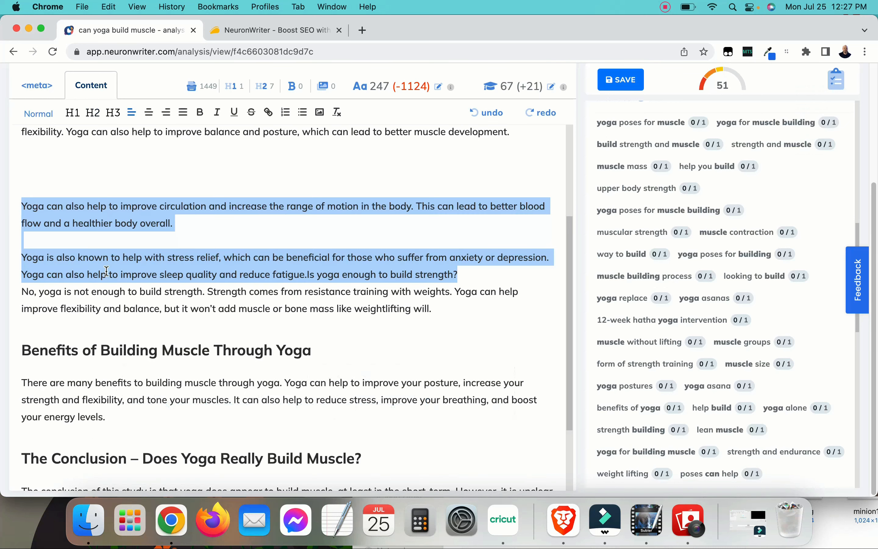
Remove the extra blank lines above "Yoga can also help to improve circulation", leaving one blank line between the paragraphs.
scroll(19, 303, up, 2)
click(23, 284)
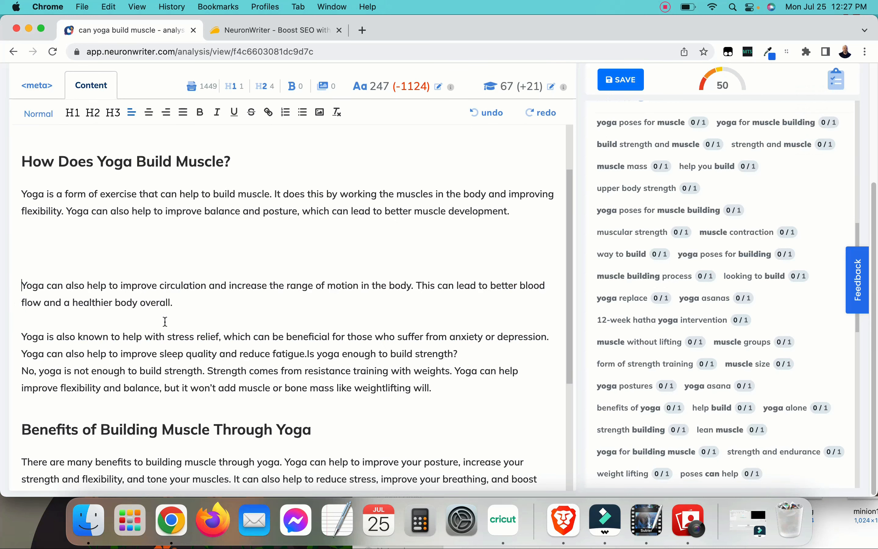
key(BackSpace)
key(BackSpace)
key(BackSpace)
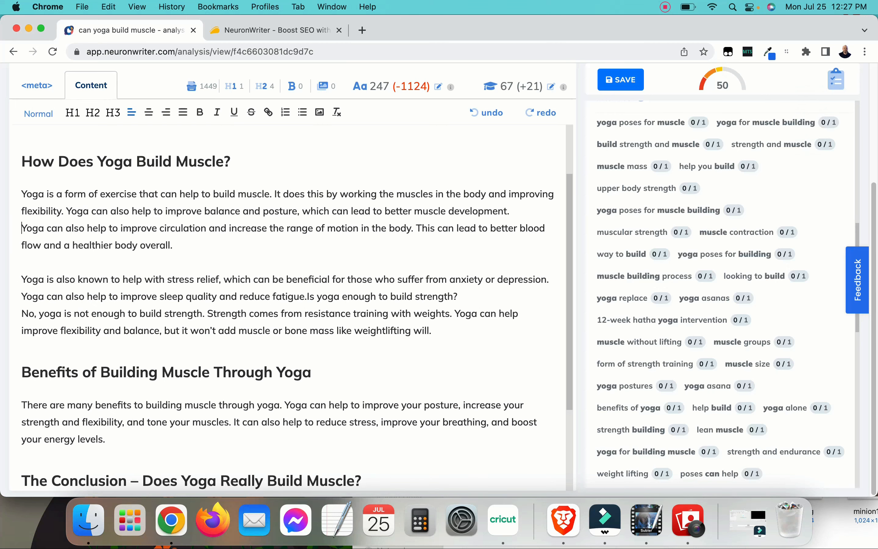
key(Return)
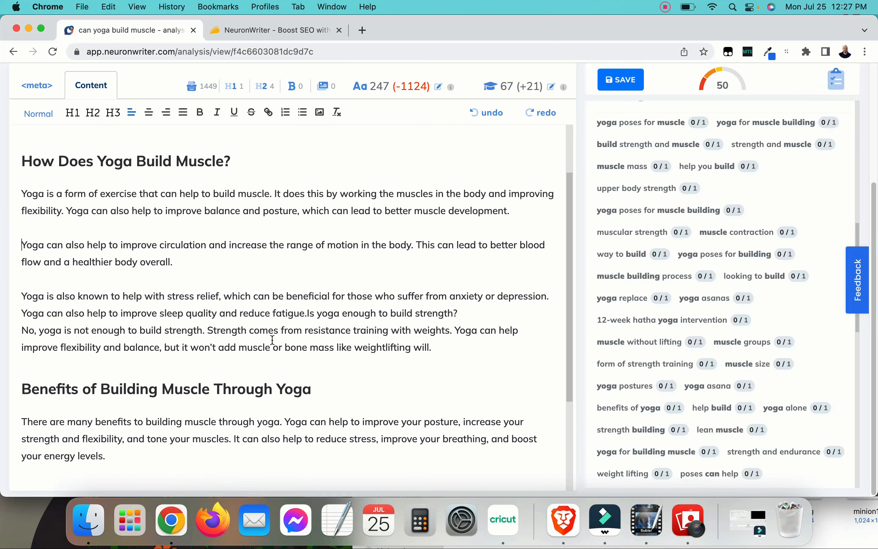
Try to expand the last two sentences under "Benefits of Building Muscle Through Yoga" with AI.
scroll(312, 333, down, 2)
scroll(183, 380, down, 1)
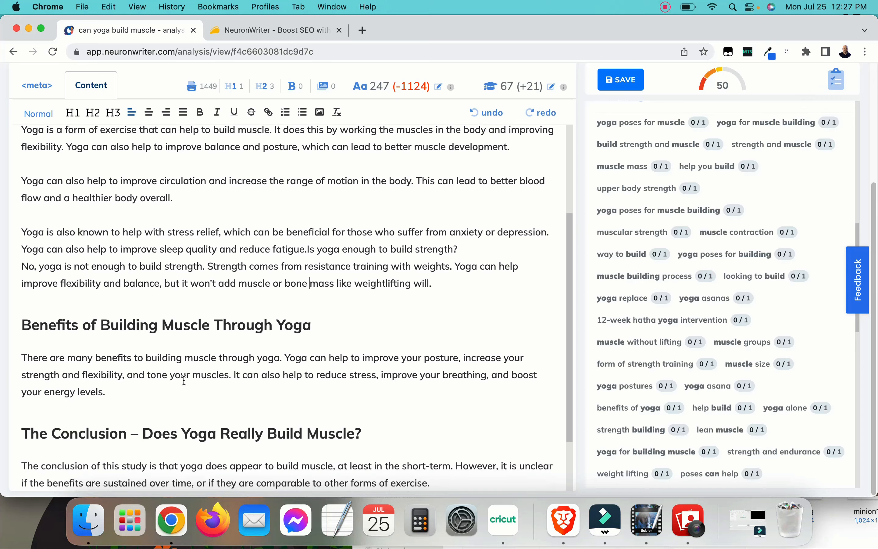
drag(126, 389, 284, 358)
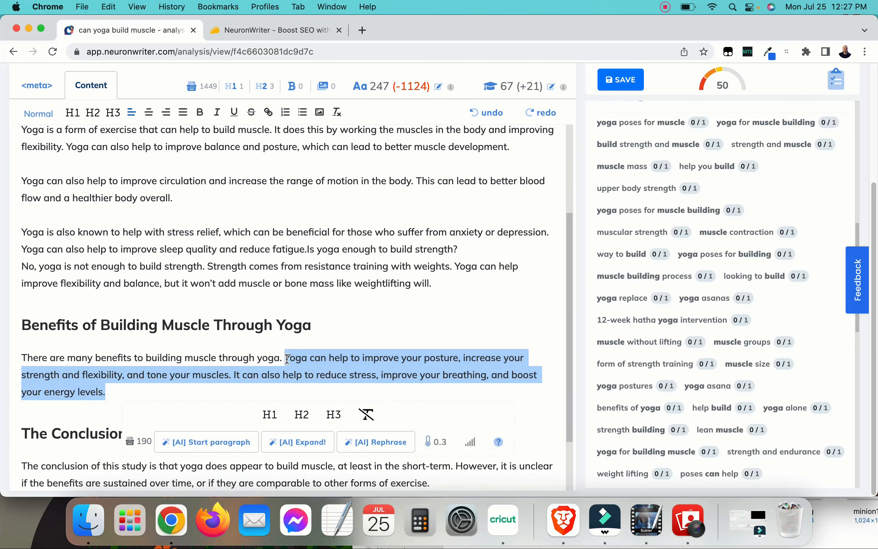
click(291, 444)
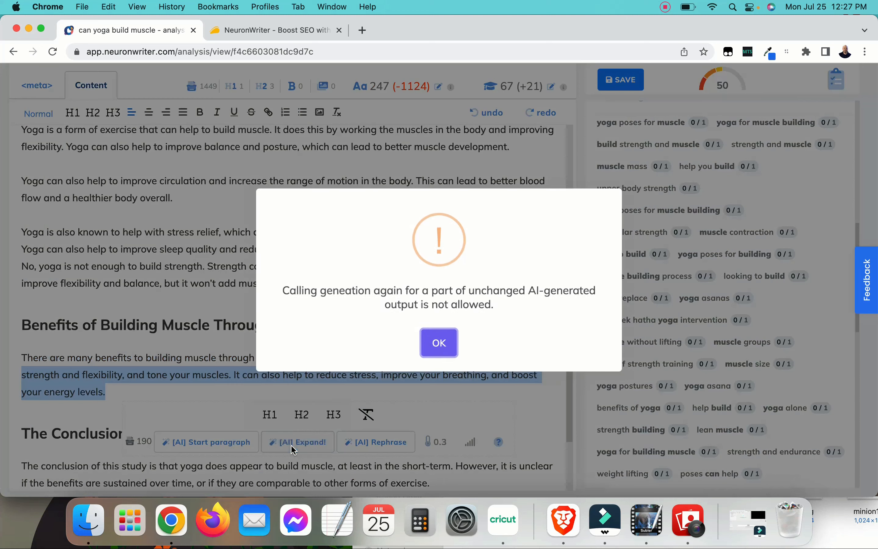
click(440, 347)
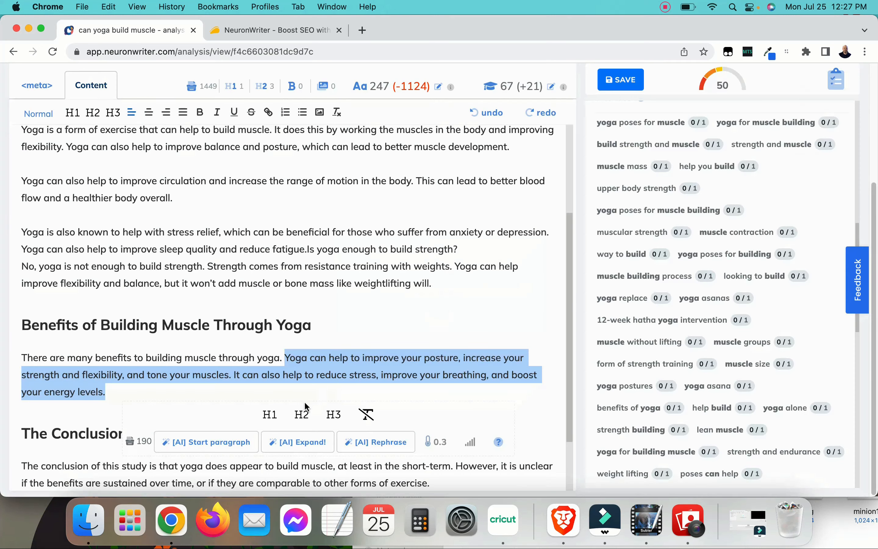
click(142, 406)
Try to expand the conclusion's last sentence, starting "However, it is unclear", with AI.
scroll(185, 389, down, 3)
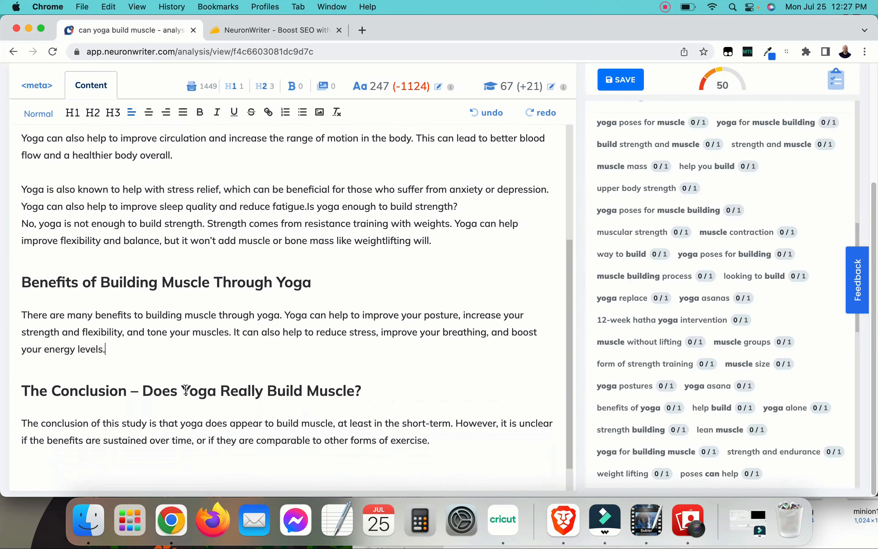
scroll(185, 388, down, 1)
scroll(300, 314, up, 10)
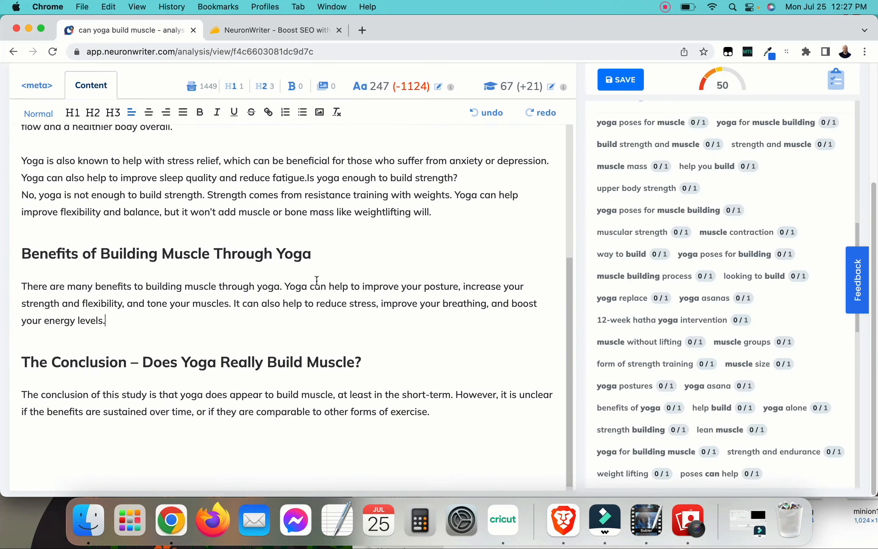
scroll(307, 287, down, 8)
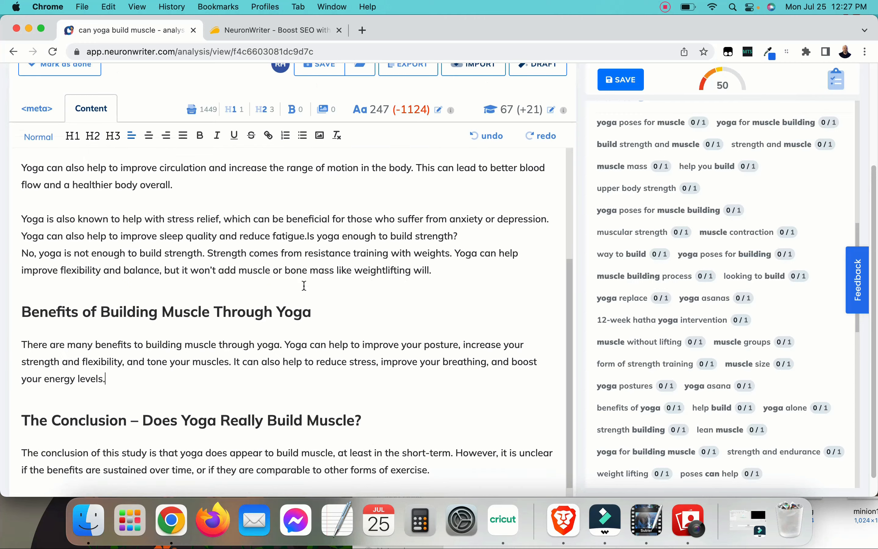
scroll(305, 286, up, 10)
scroll(308, 290, down, 11)
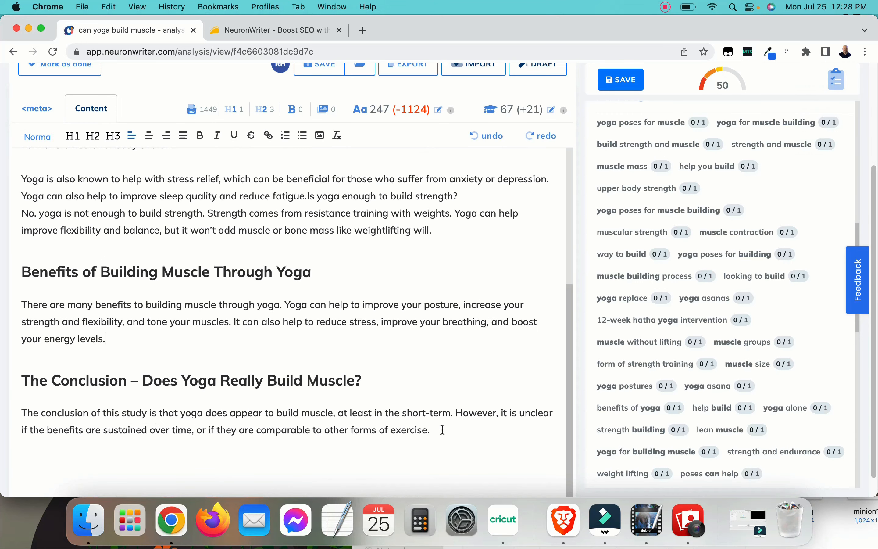
drag(442, 429, 455, 413)
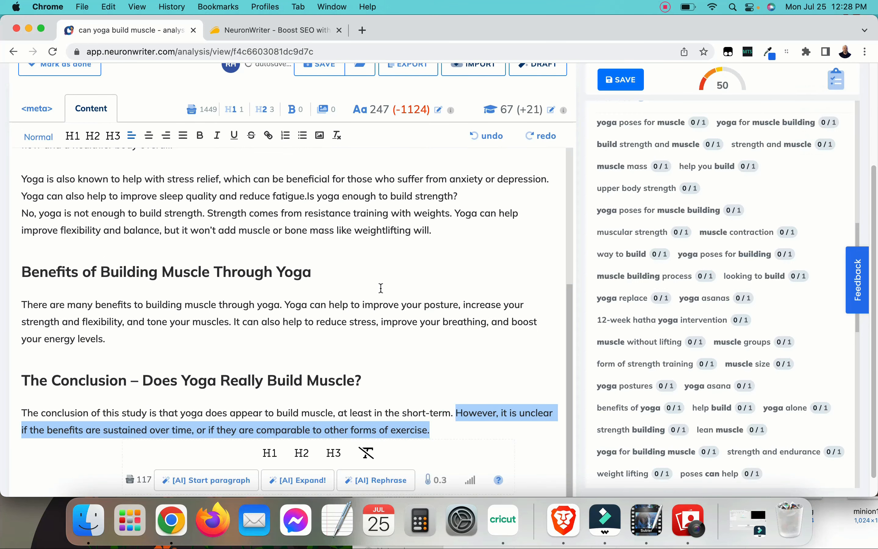
scroll(319, 418, down, 1)
click(293, 482)
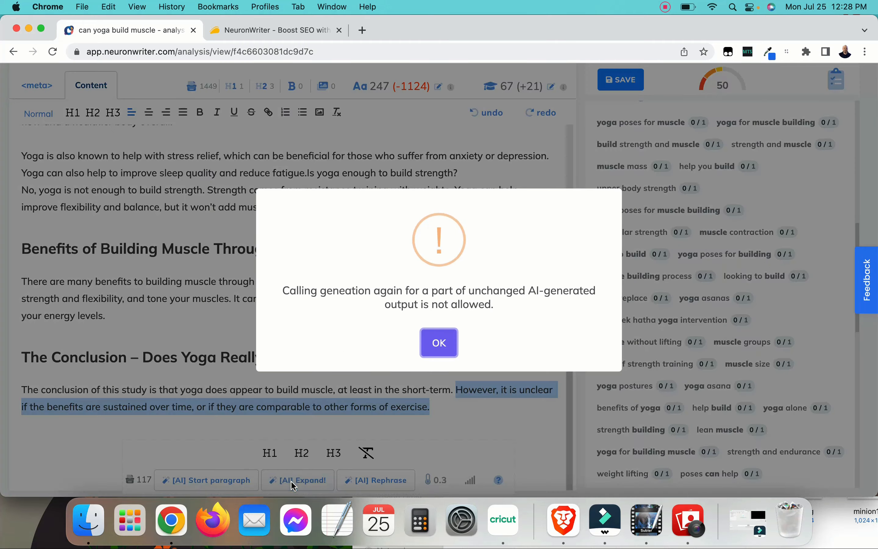
click(442, 350)
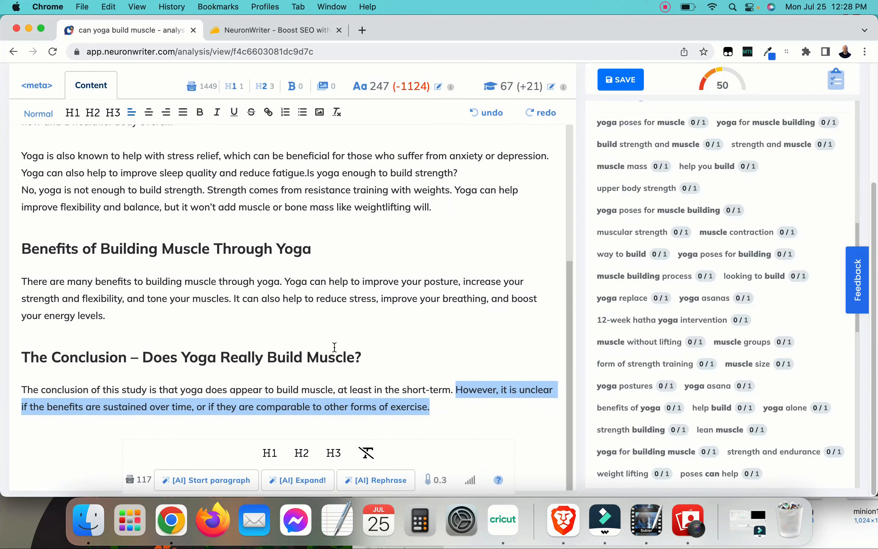
Work the suggested term "yoga practice" into the Benefits paragraph by adding "practice" after "Yoga" in its second sentence.
scroll(707, 285, up, 10)
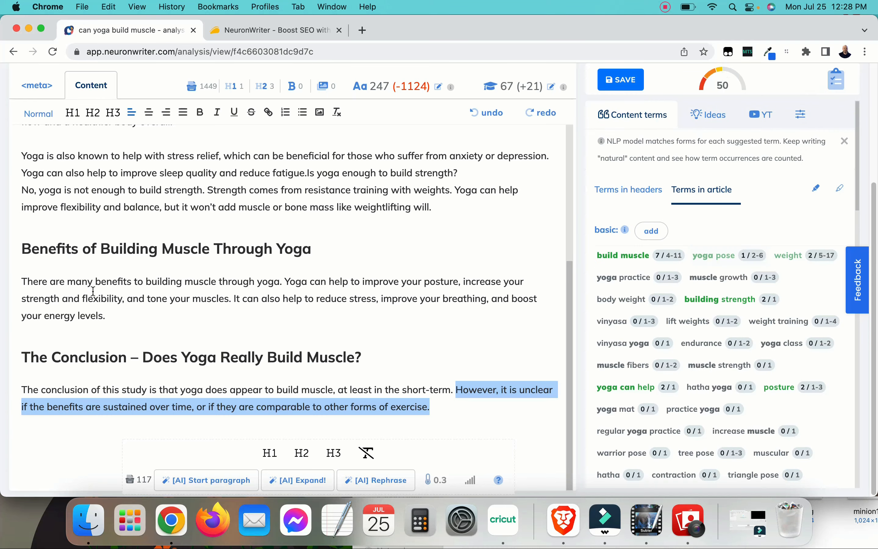
scroll(171, 257, up, 6)
click(126, 320)
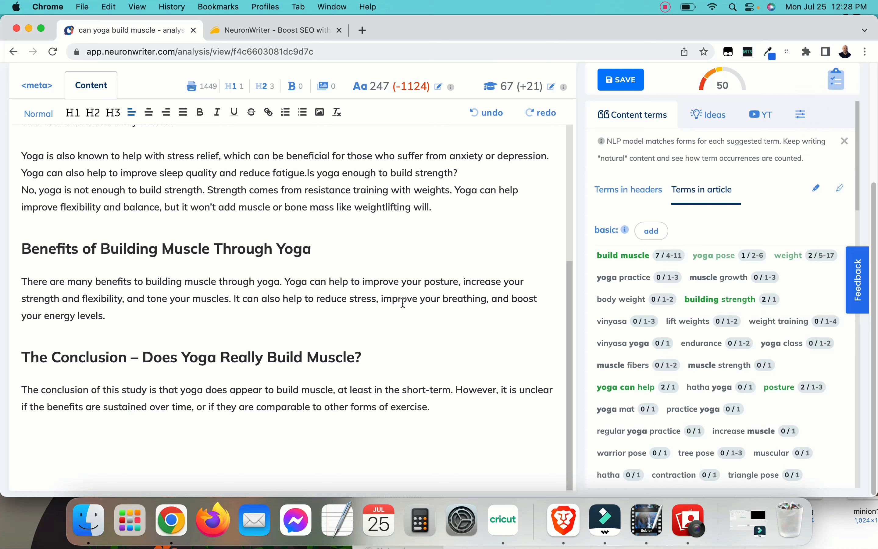
click(311, 282)
text(practice)
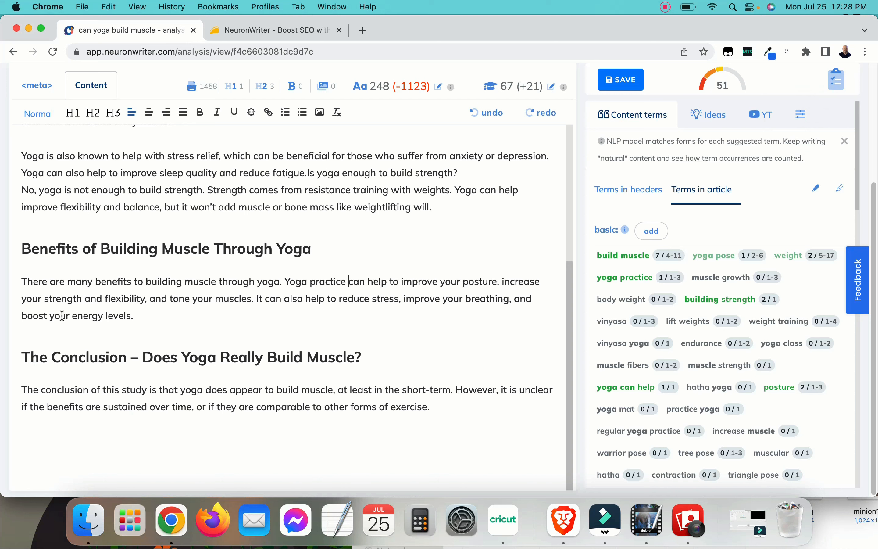
Work the suggested term "muscle growth" into the first sentence under "How Does Yoga Build Muscle?" by adding "growth" after "muscle".
scroll(202, 298, up, 5)
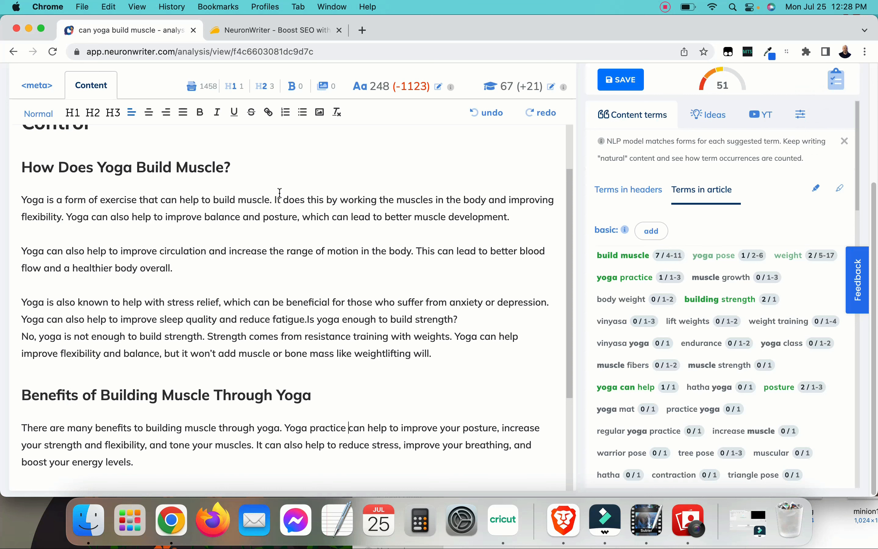
click(269, 202)
text(growth)
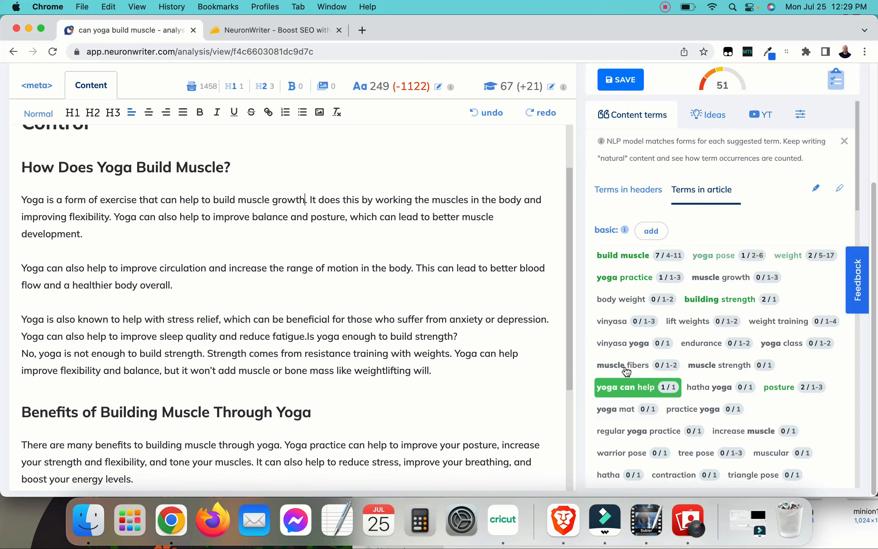
scroll(631, 363, up, 5)
scroll(632, 357, down, 5)
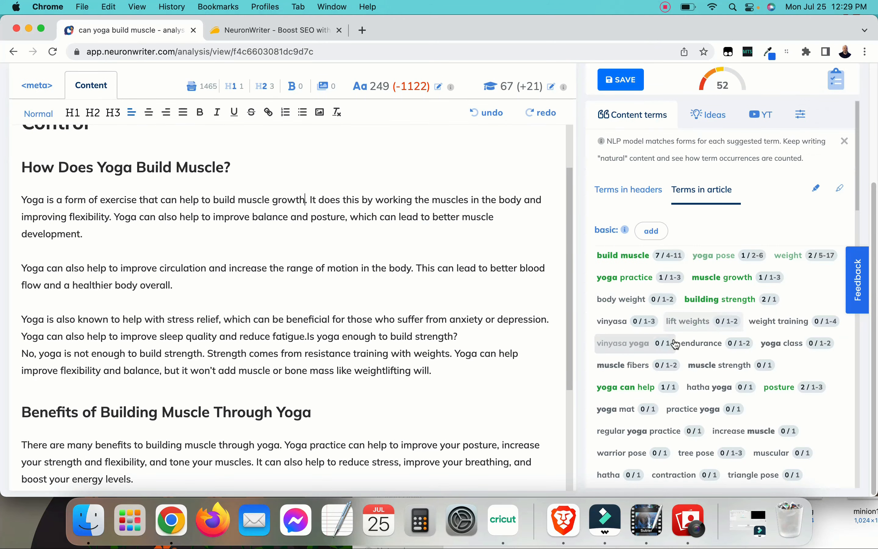
Work the suggested term "muscle strength" into the sentence on resistance training by changing its opening word "Strength" to "Muscle strength".
scroll(671, 341, down, 1)
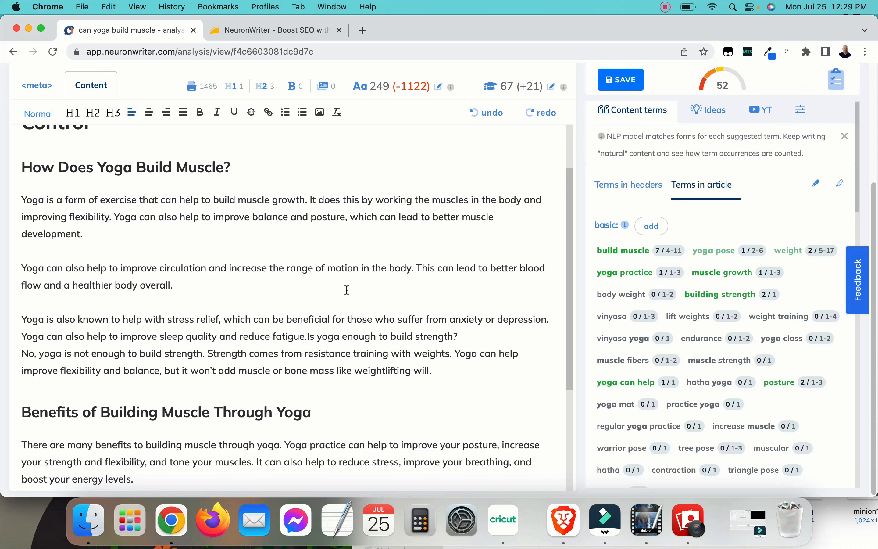
scroll(199, 278, down, 1)
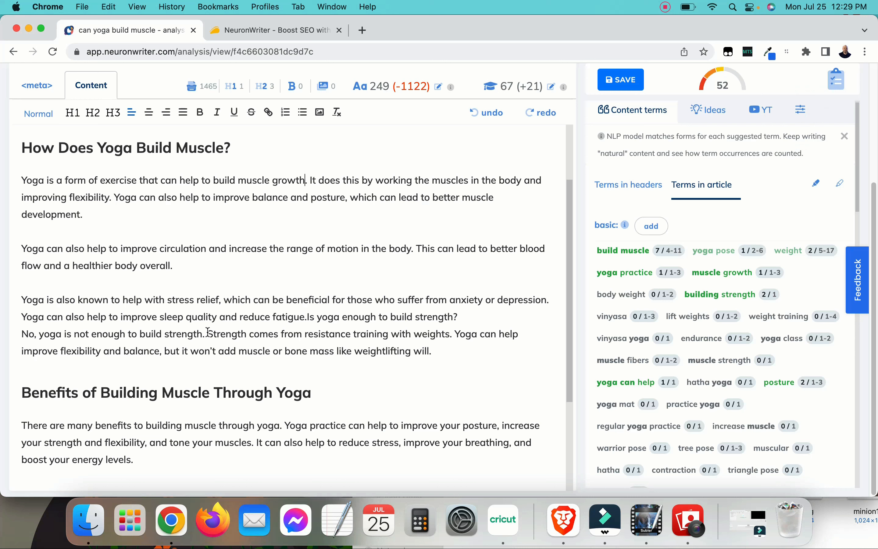
drag(212, 333, 207, 333)
text(Mus)
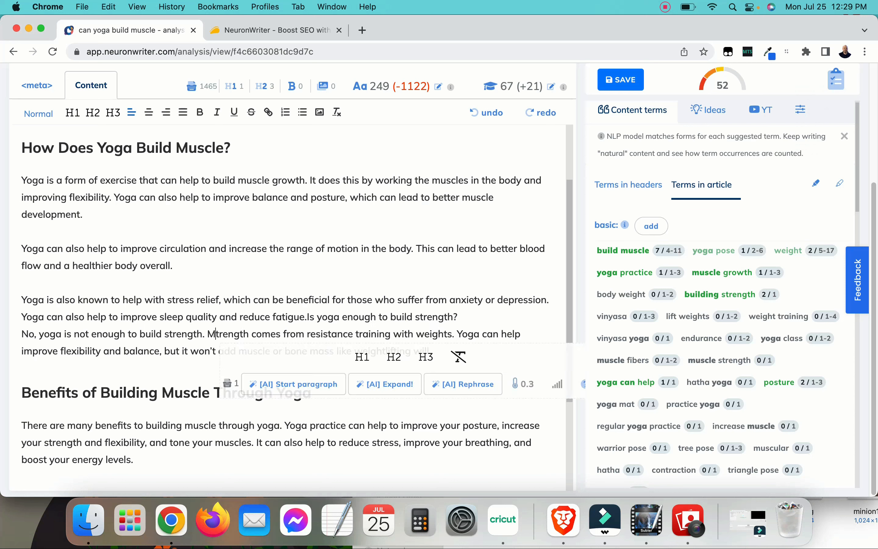
text(cle)
text(s)
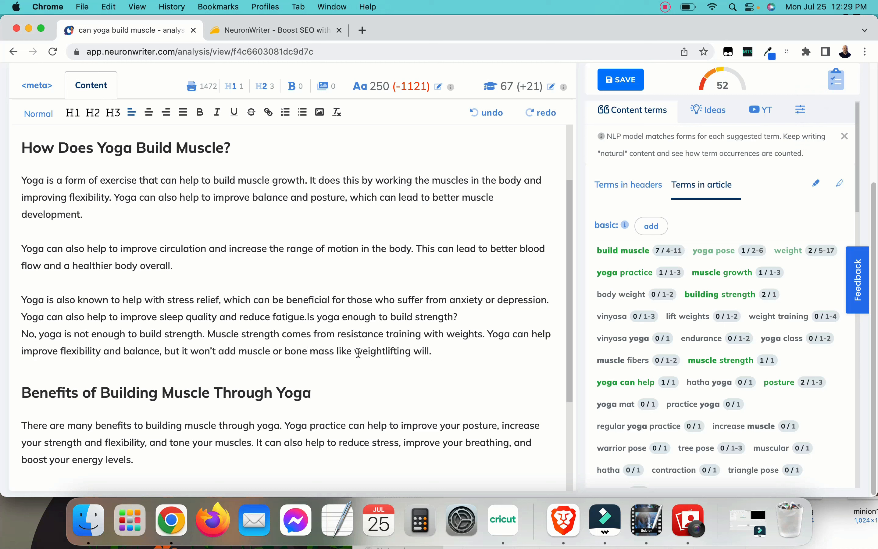
drag(355, 350, 410, 349)
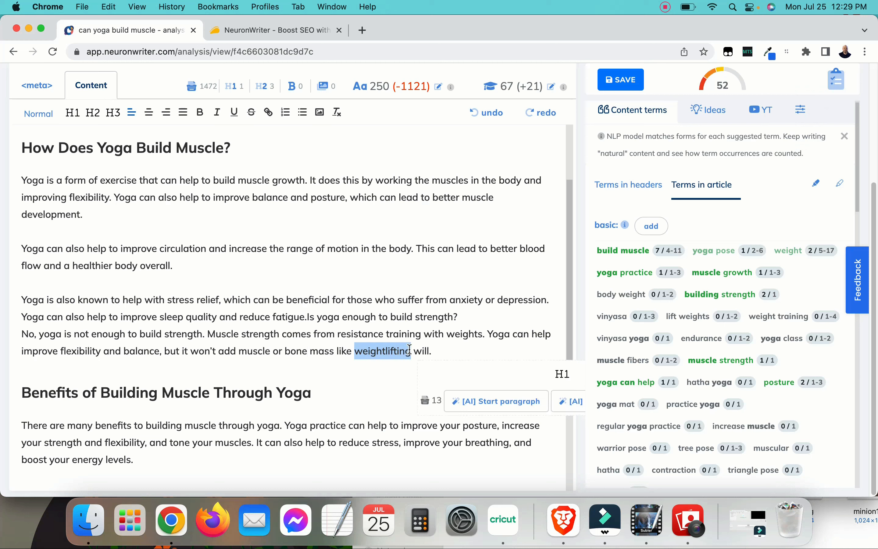
click(206, 346)
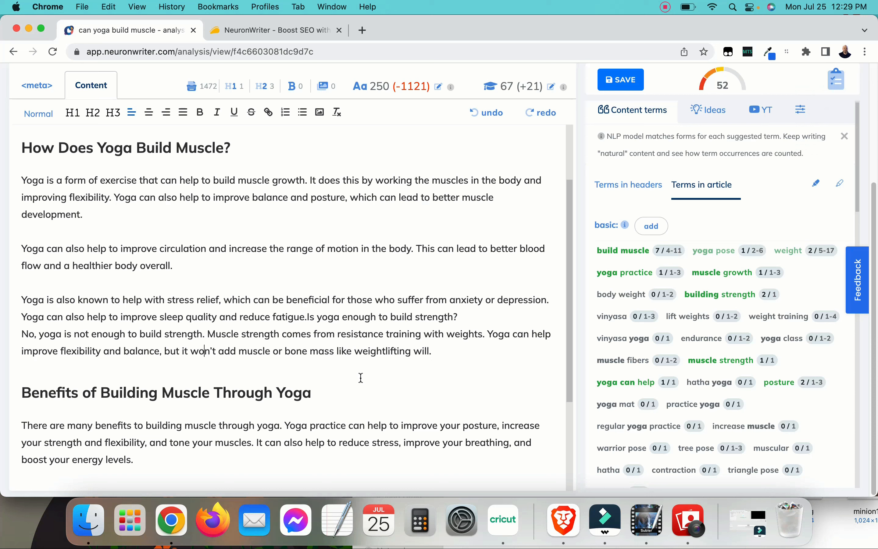
Separate "Is yoga enough to build strength?" from the preceding paragraph and format it as an H2 heading with no blank line above.
click(309, 318)
key(Return)
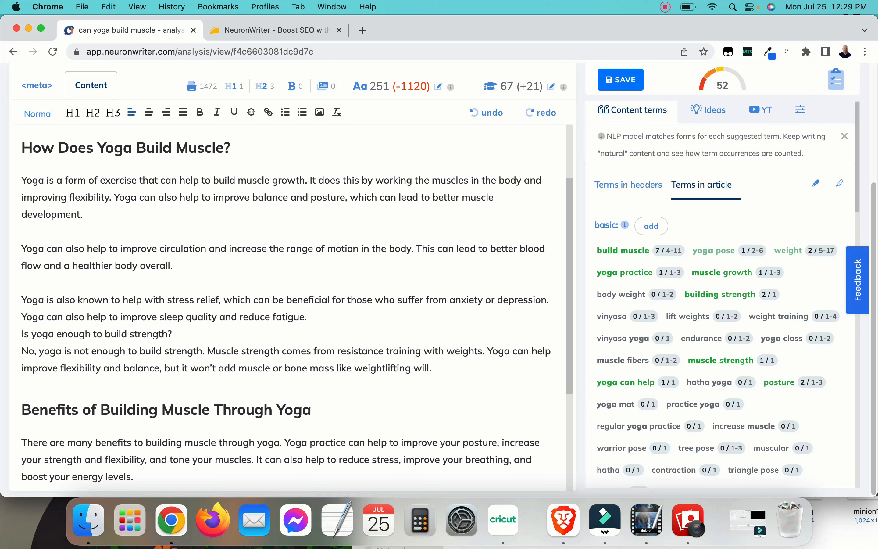
key(Return)
drag(177, 351, 20, 354)
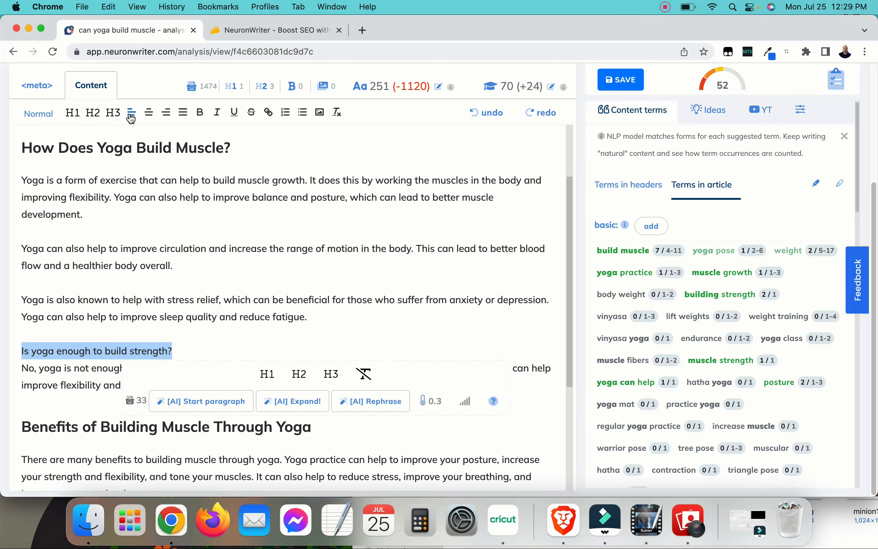
click(93, 113)
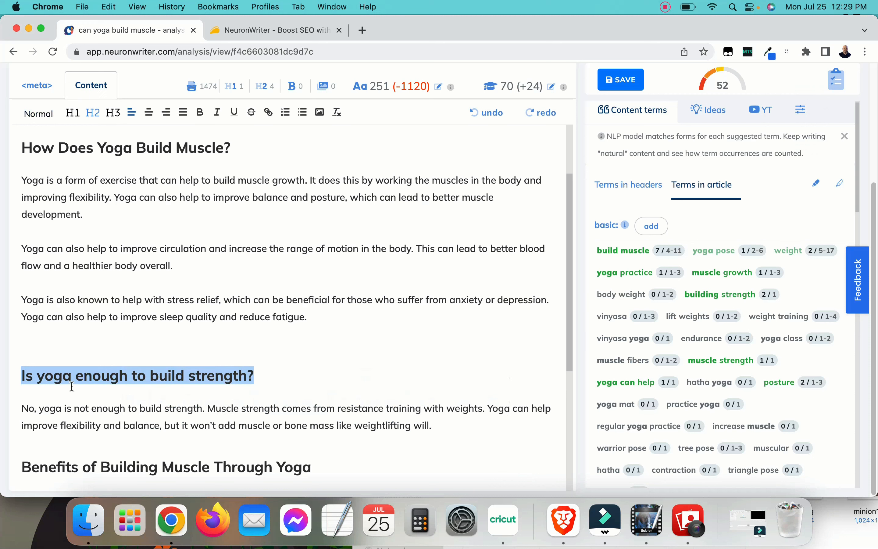
click(50, 381)
click(320, 319)
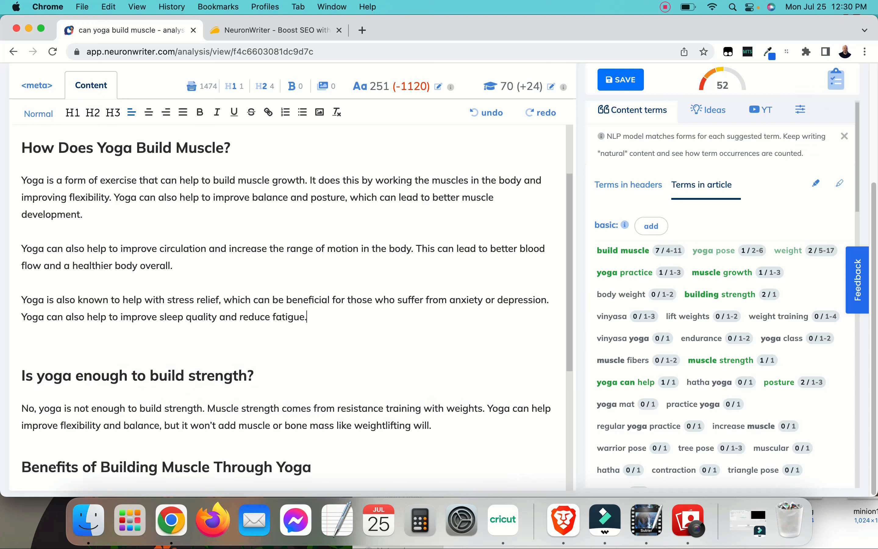
key(Delete)
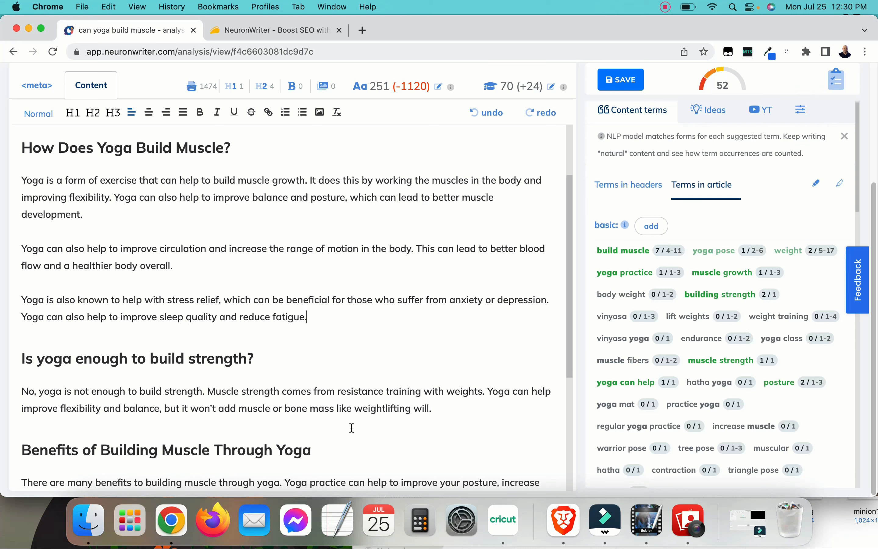
Review the rest of the article, the full list of suggested article terms and the content score against competitors.
scroll(307, 314, down, 5)
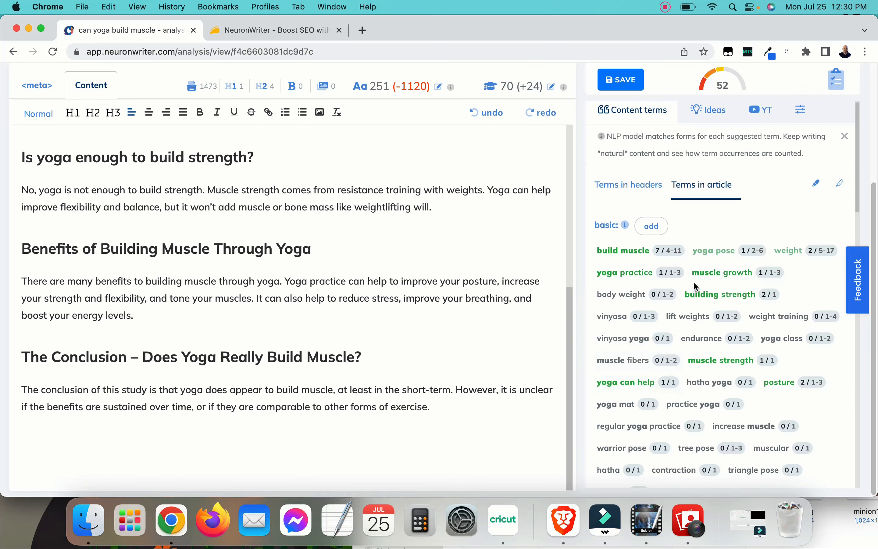
scroll(662, 314, down, 10)
scroll(662, 320, down, 6)
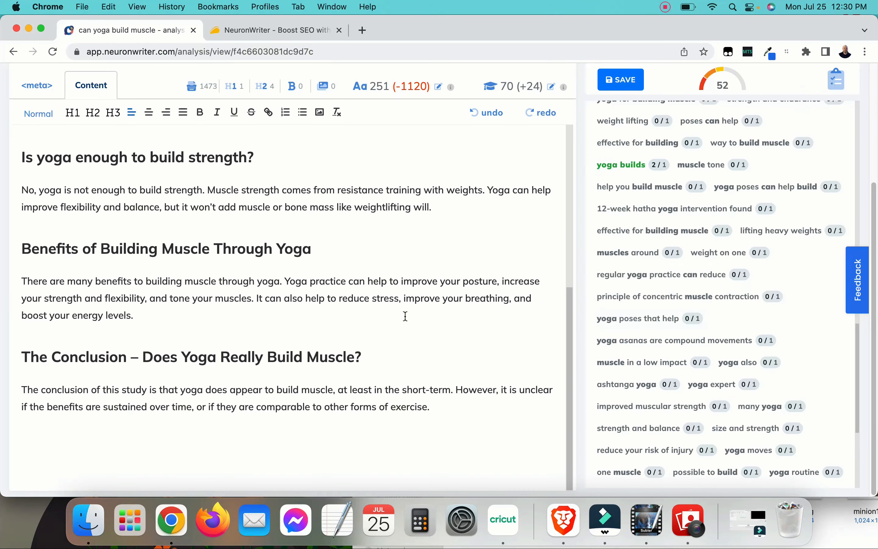
scroll(208, 289, up, 10)
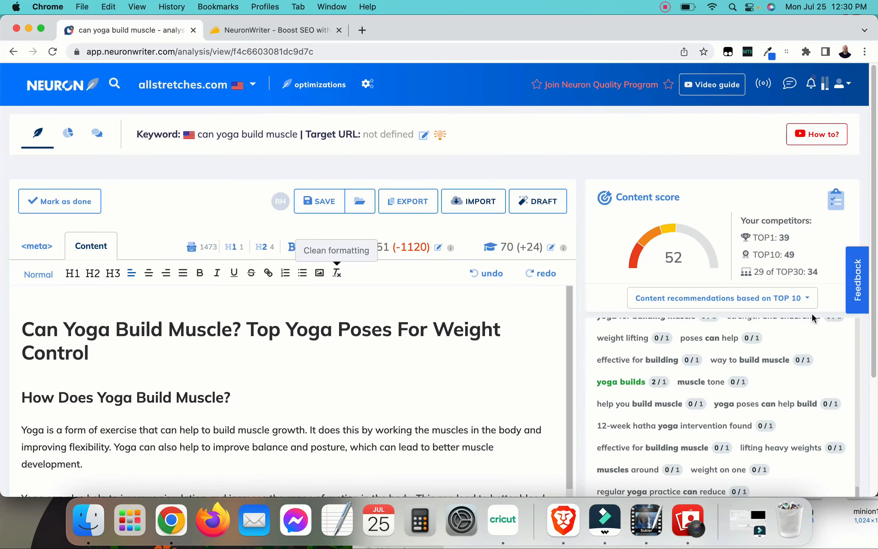
scroll(802, 360, up, 6)
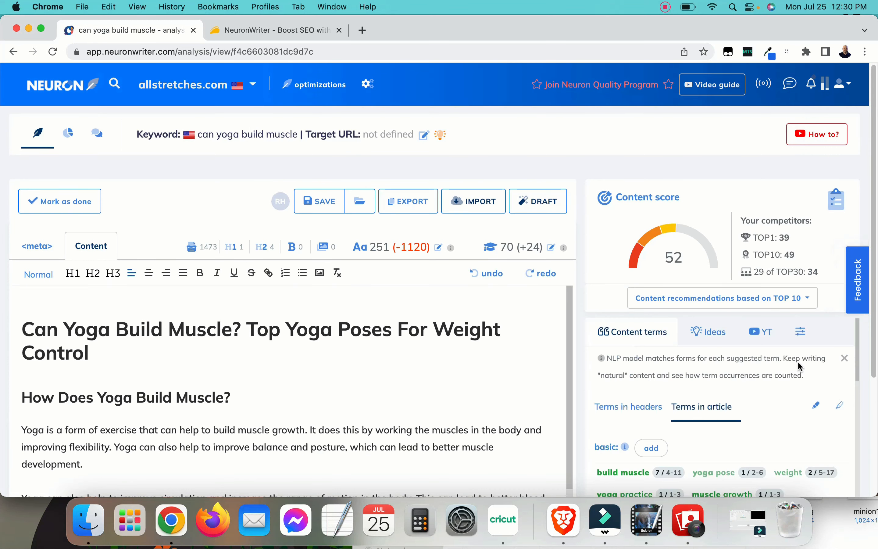
Show the questions-to-answer ideas and check the article's word count against the recommended length.
click(714, 338)
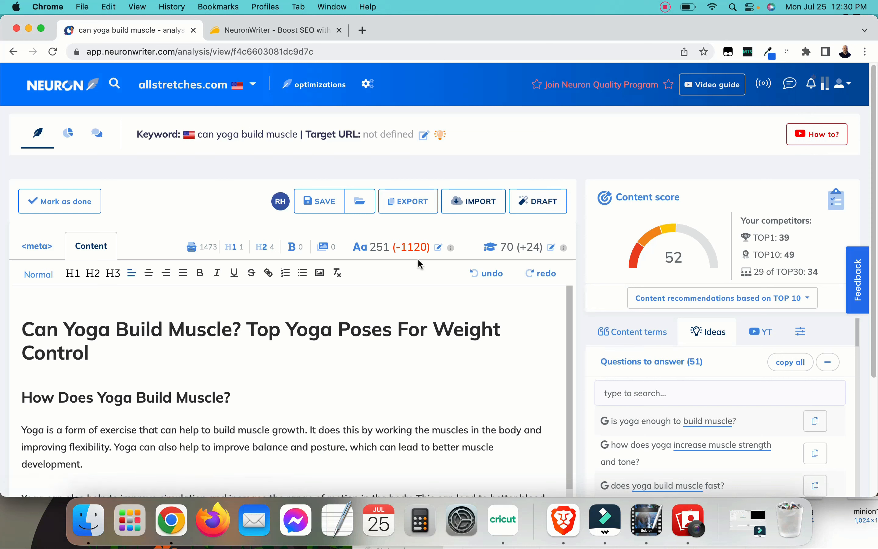
drag(426, 246, 400, 247)
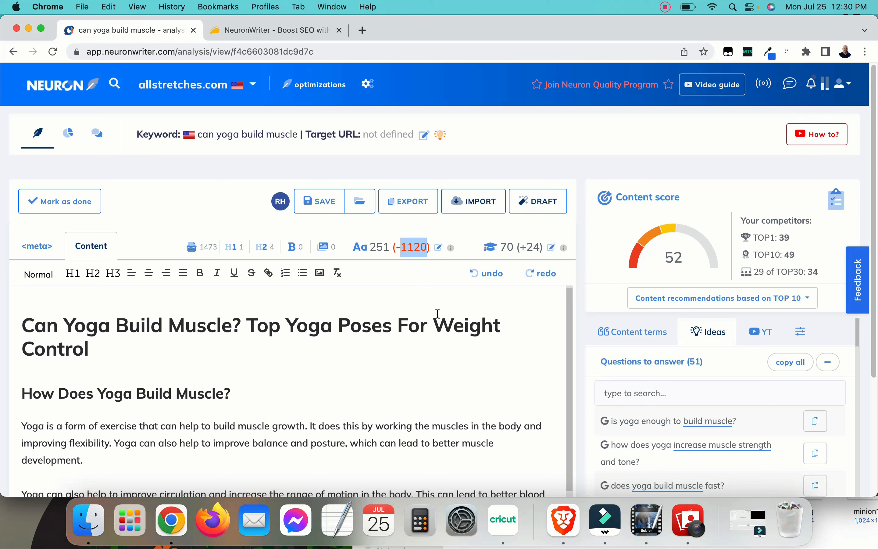
scroll(435, 313, down, 1)
drag(390, 247, 373, 249)
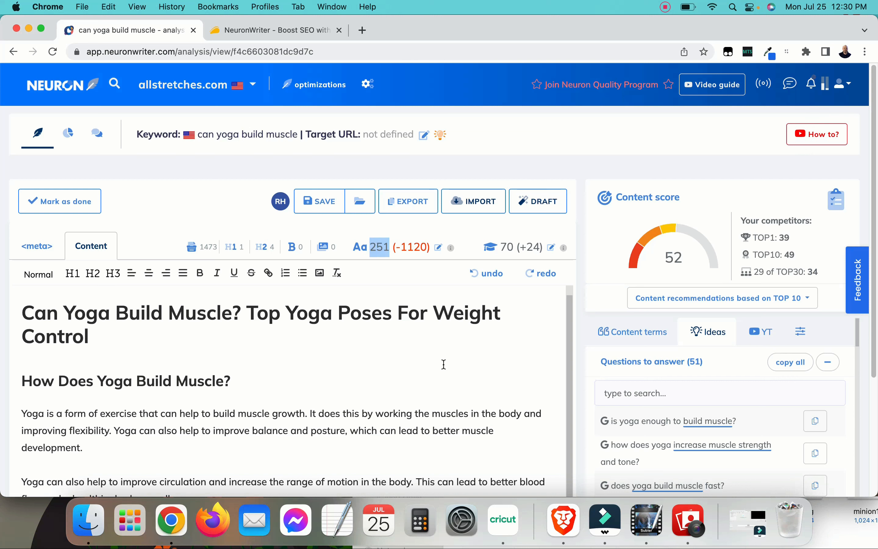
click(442, 381)
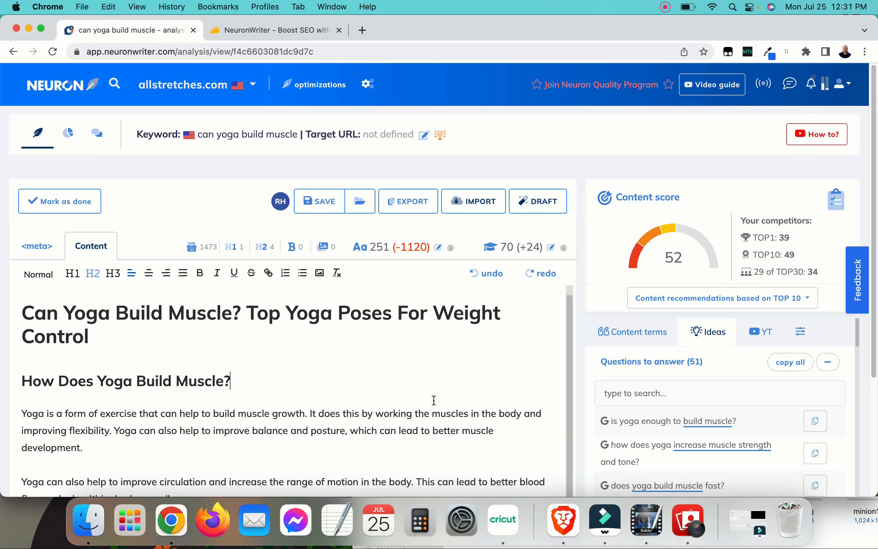
Switch to the NeuronWriter product page on AppSumo.
click(262, 32)
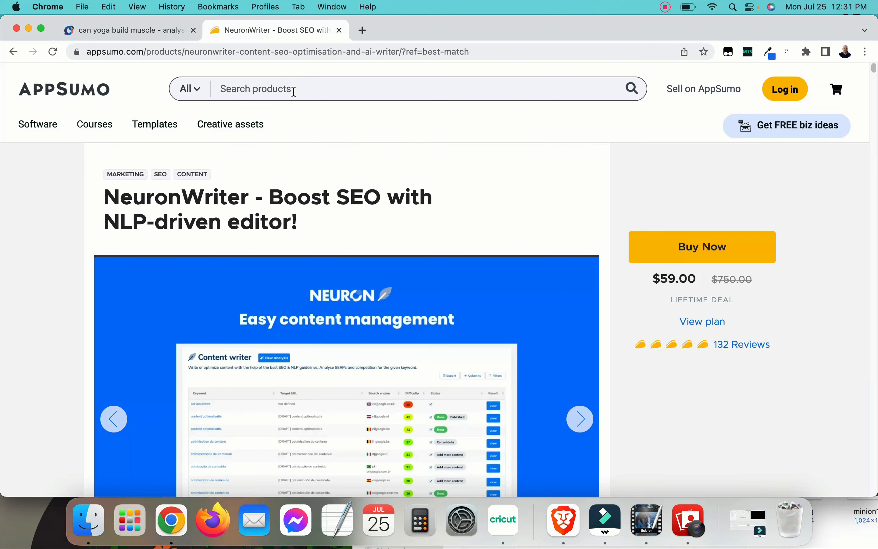
key(Return)
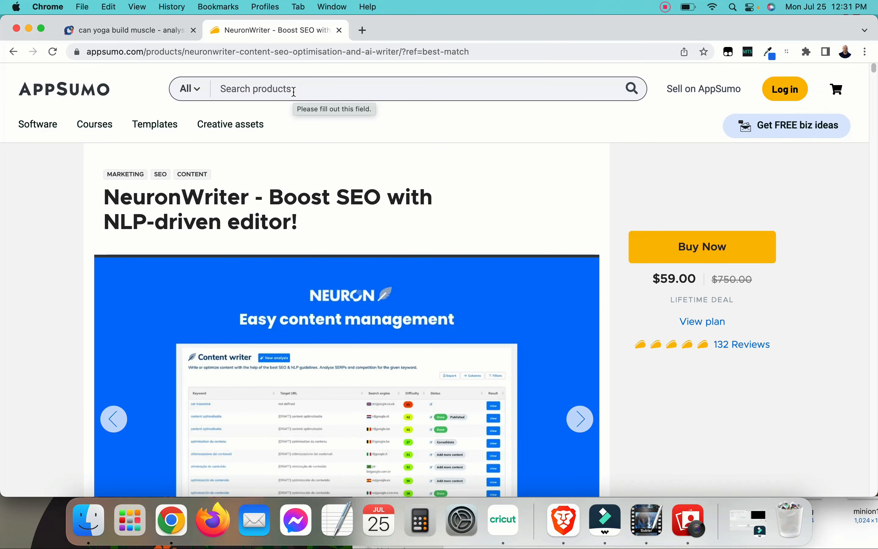